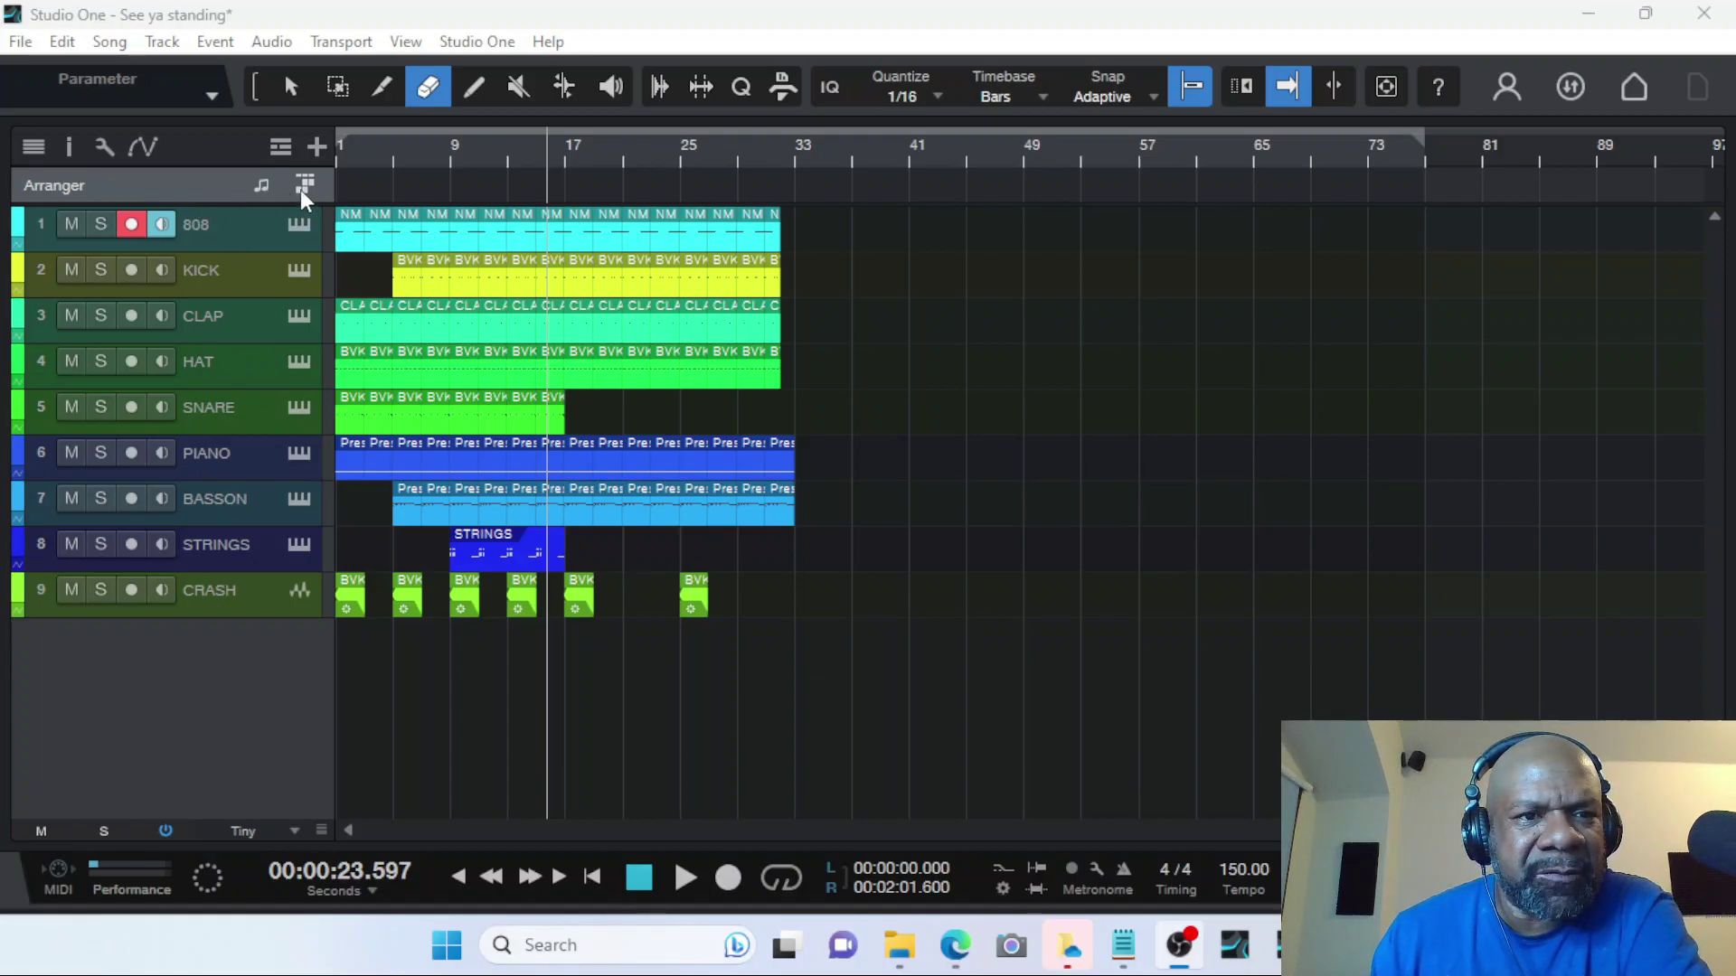
Hide the arranger lane via the timeline lane list, then show it again.
{"action": "left_click", "coordinate": [279, 148]}
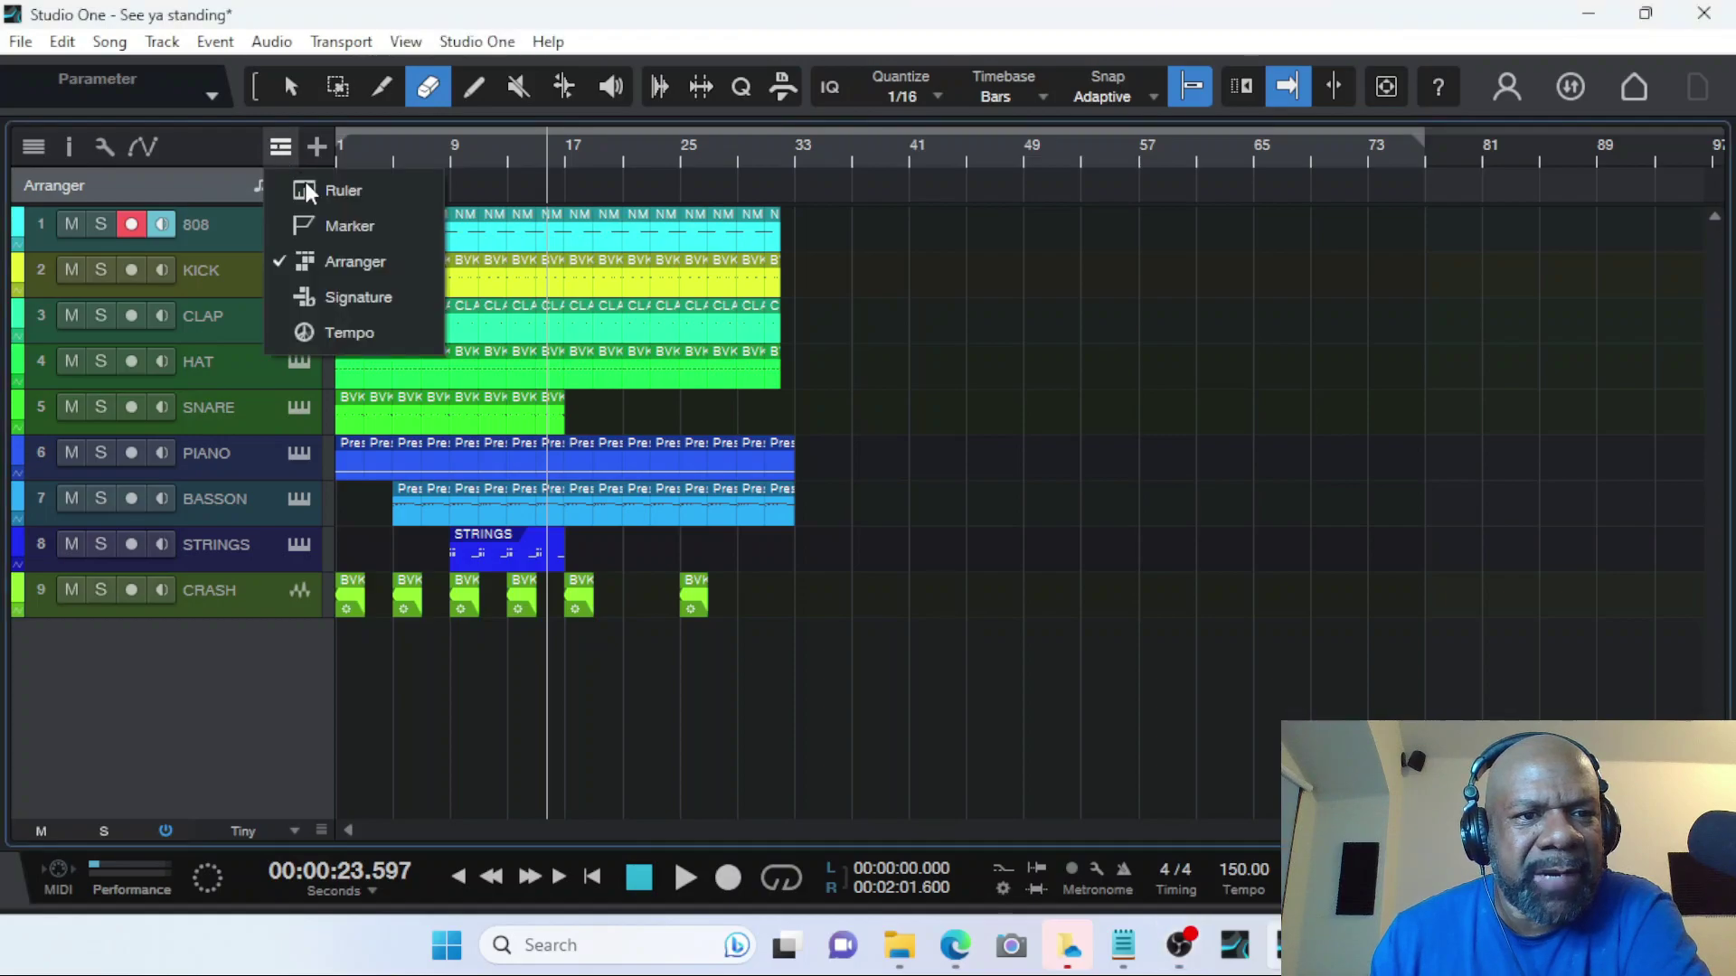
{"action": "left_click", "coordinate": [337, 265]}
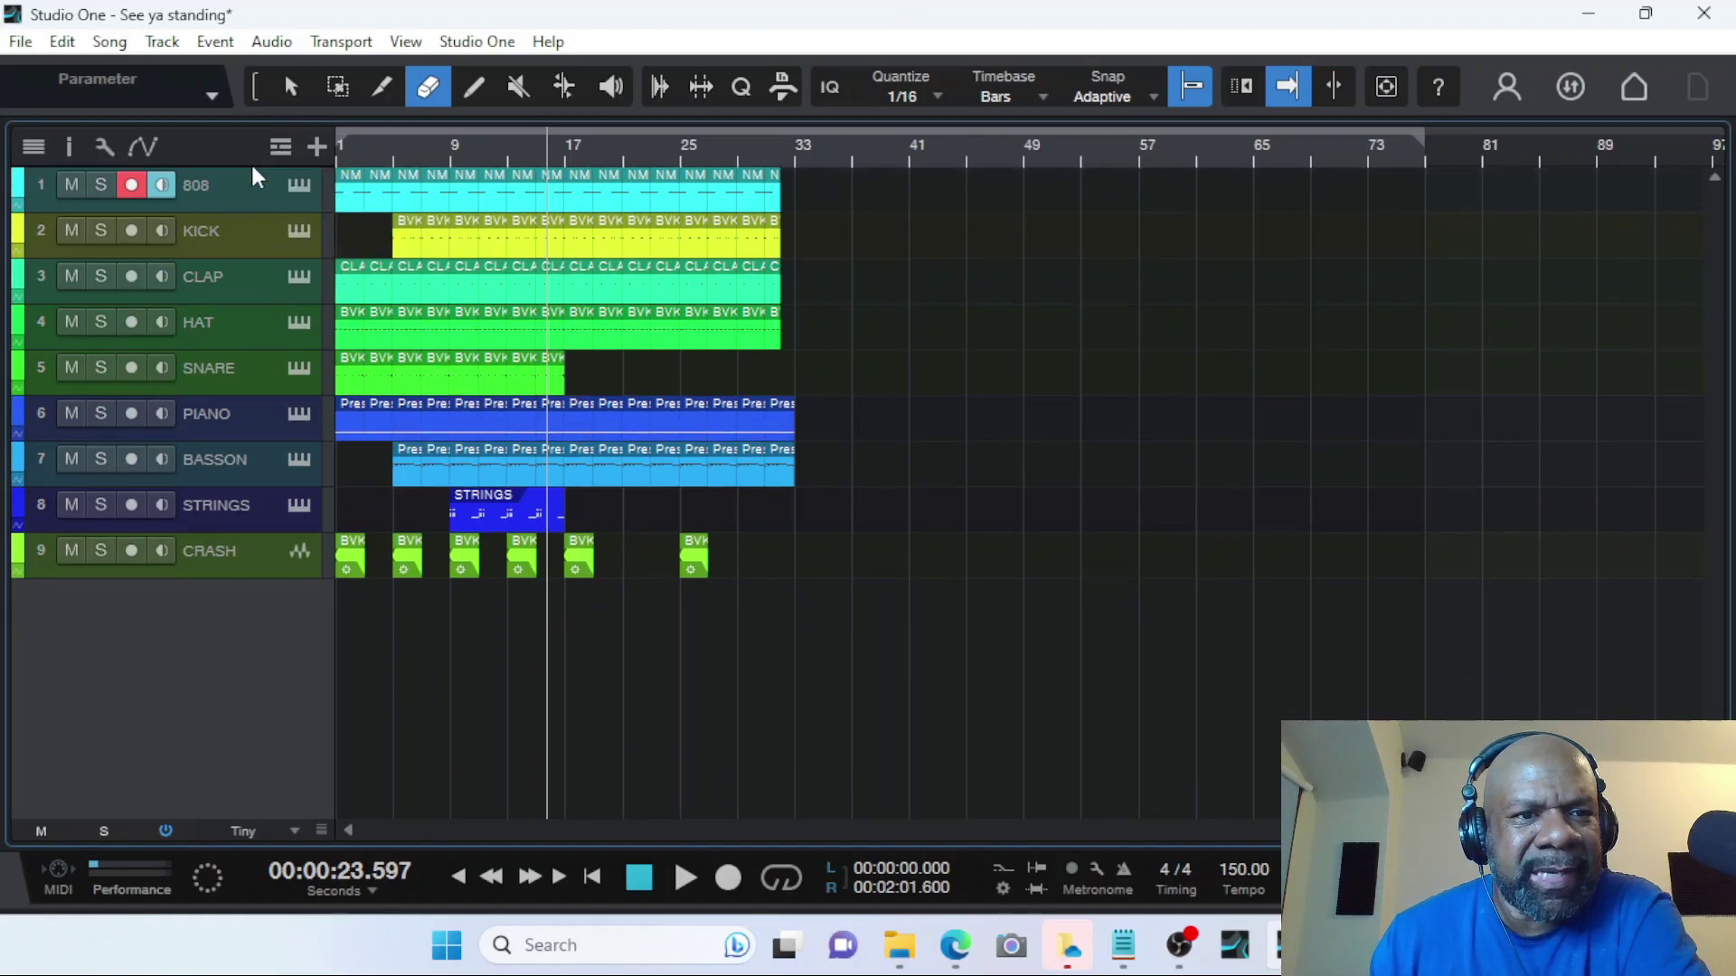
{"action": "left_click", "coordinate": [275, 147]}
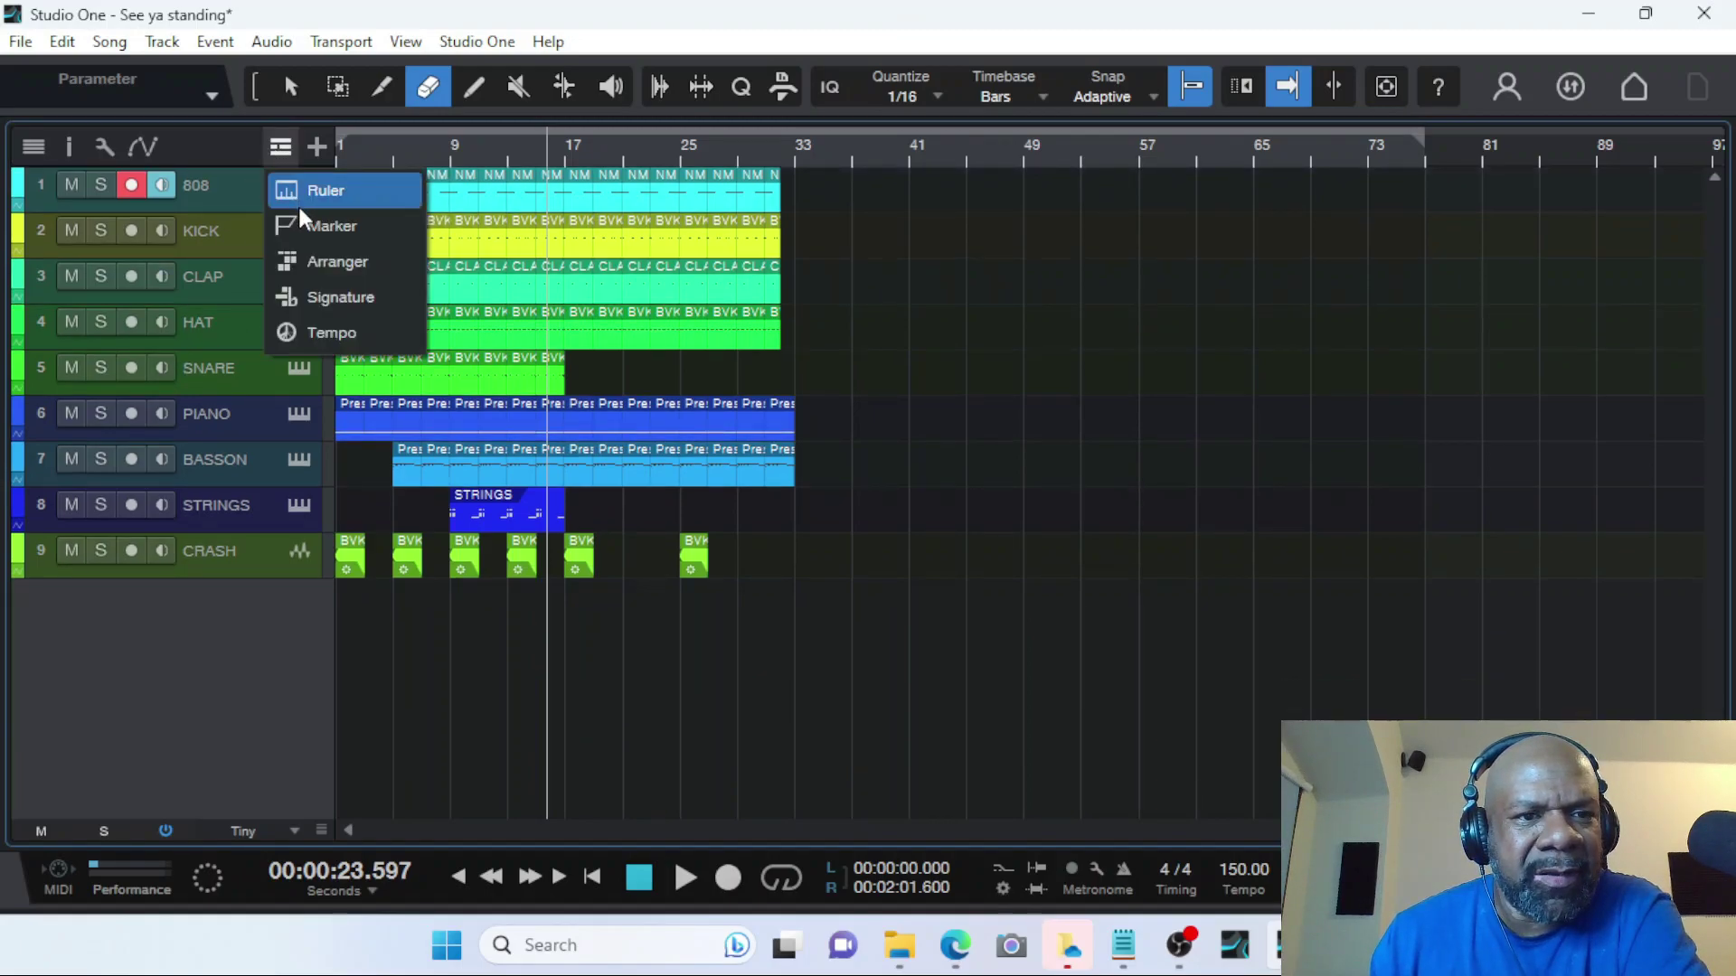
{"action": "left_click", "coordinate": [311, 258]}
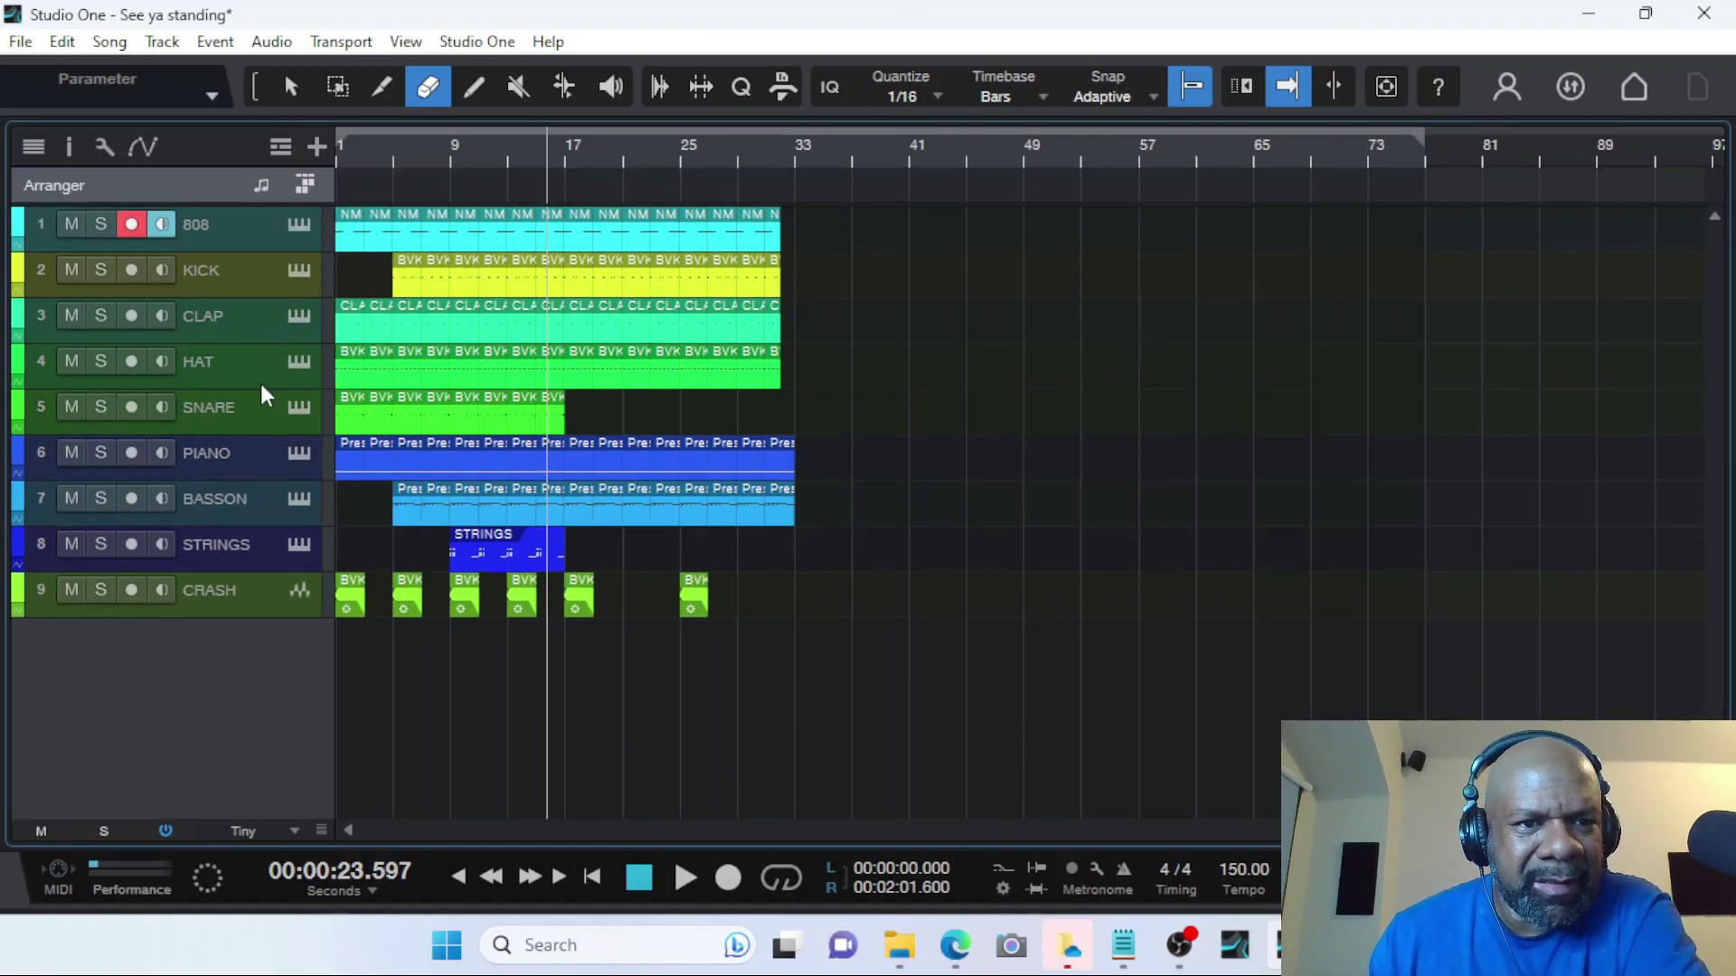
With the Arrow tool, select every event on all nine tracks, then deselect them.
{"action": "left_click", "coordinate": [290, 88]}
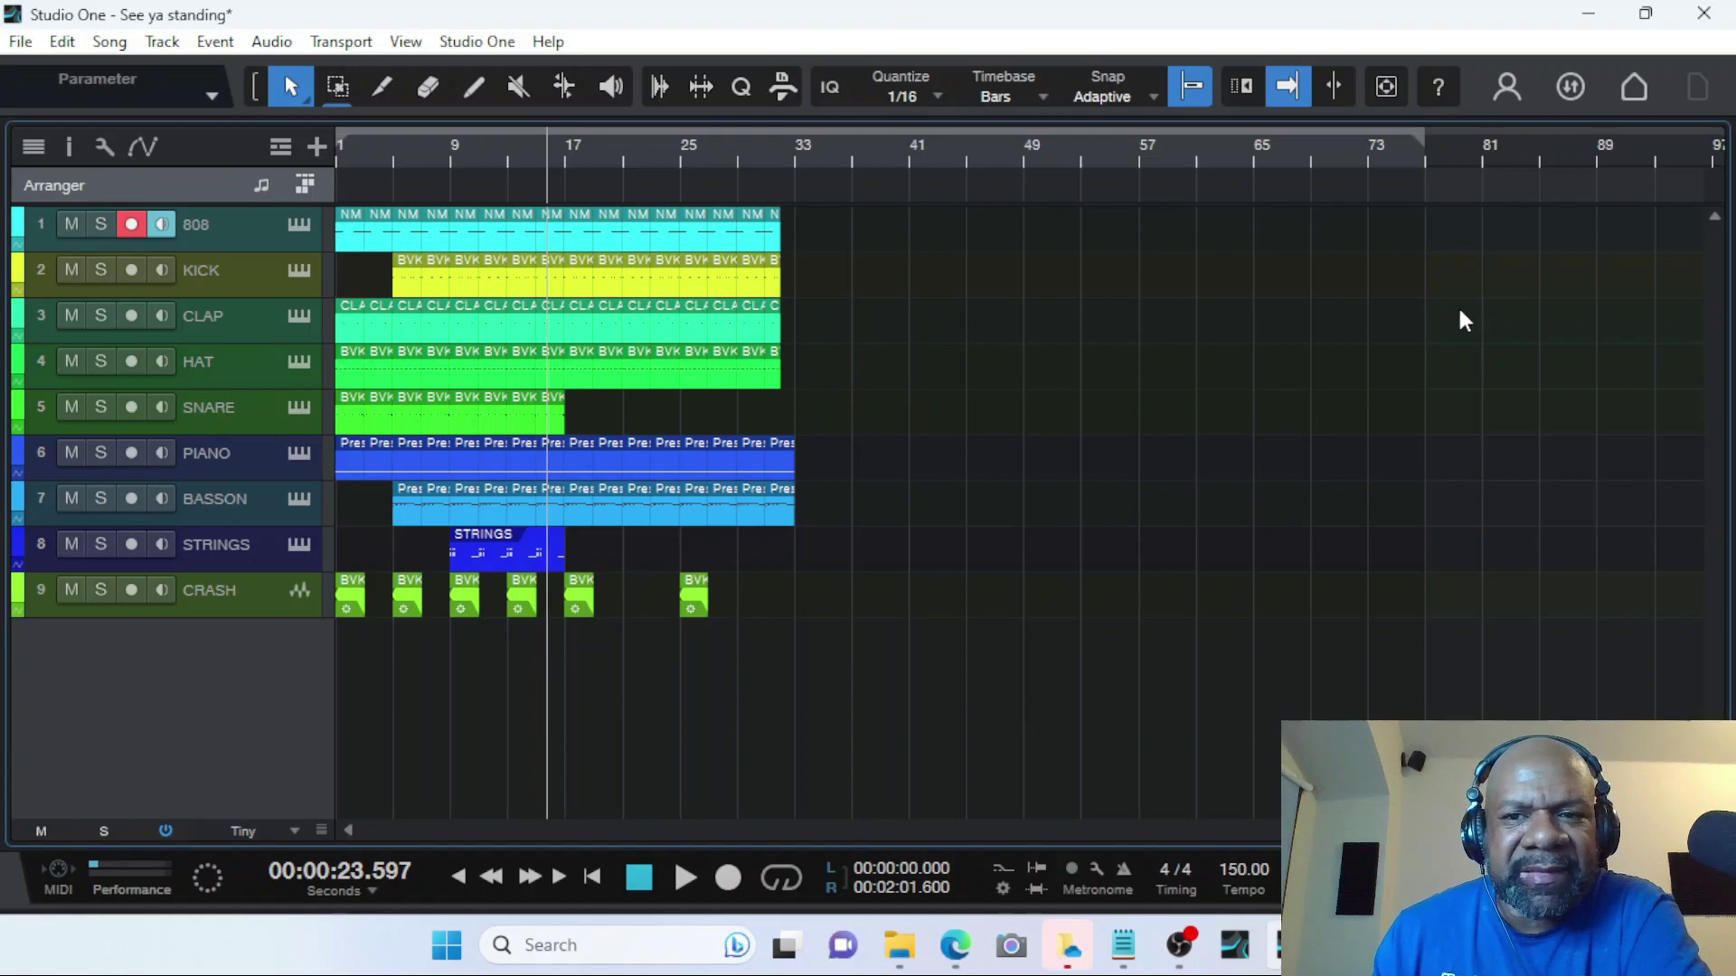
{"action": "left_click_drag", "start_coordinate": [981, 210], "coordinate": [262, 600]}
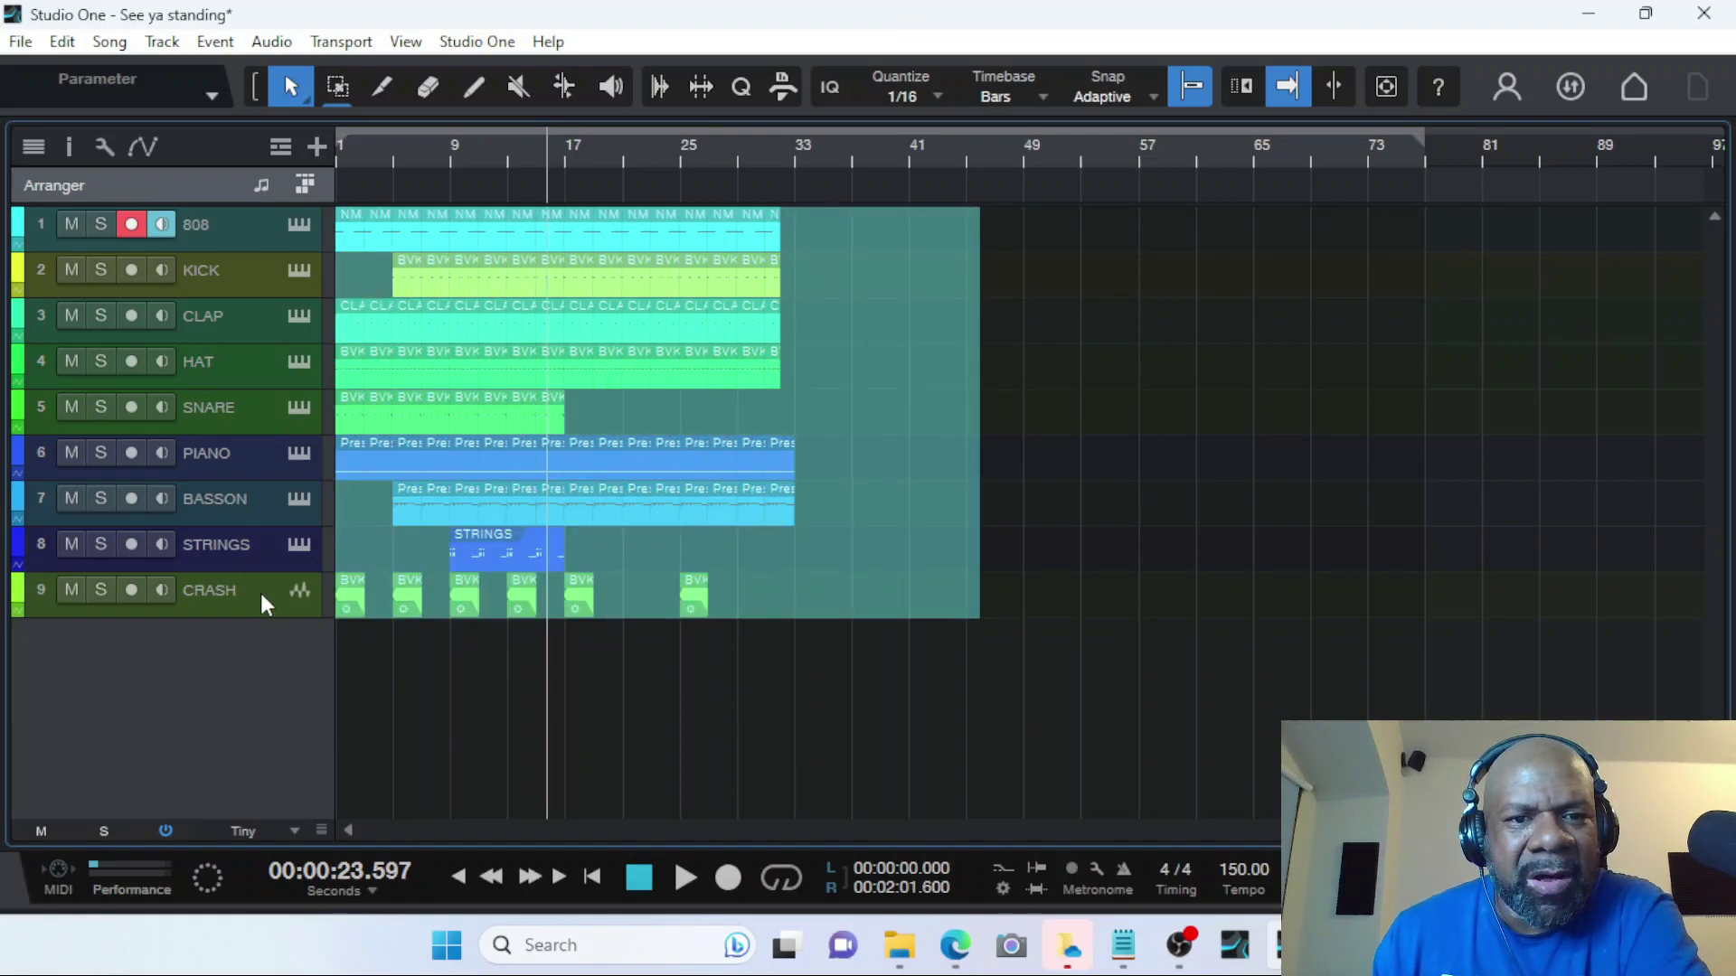
{"action": "left_click", "coordinate": [1059, 342]}
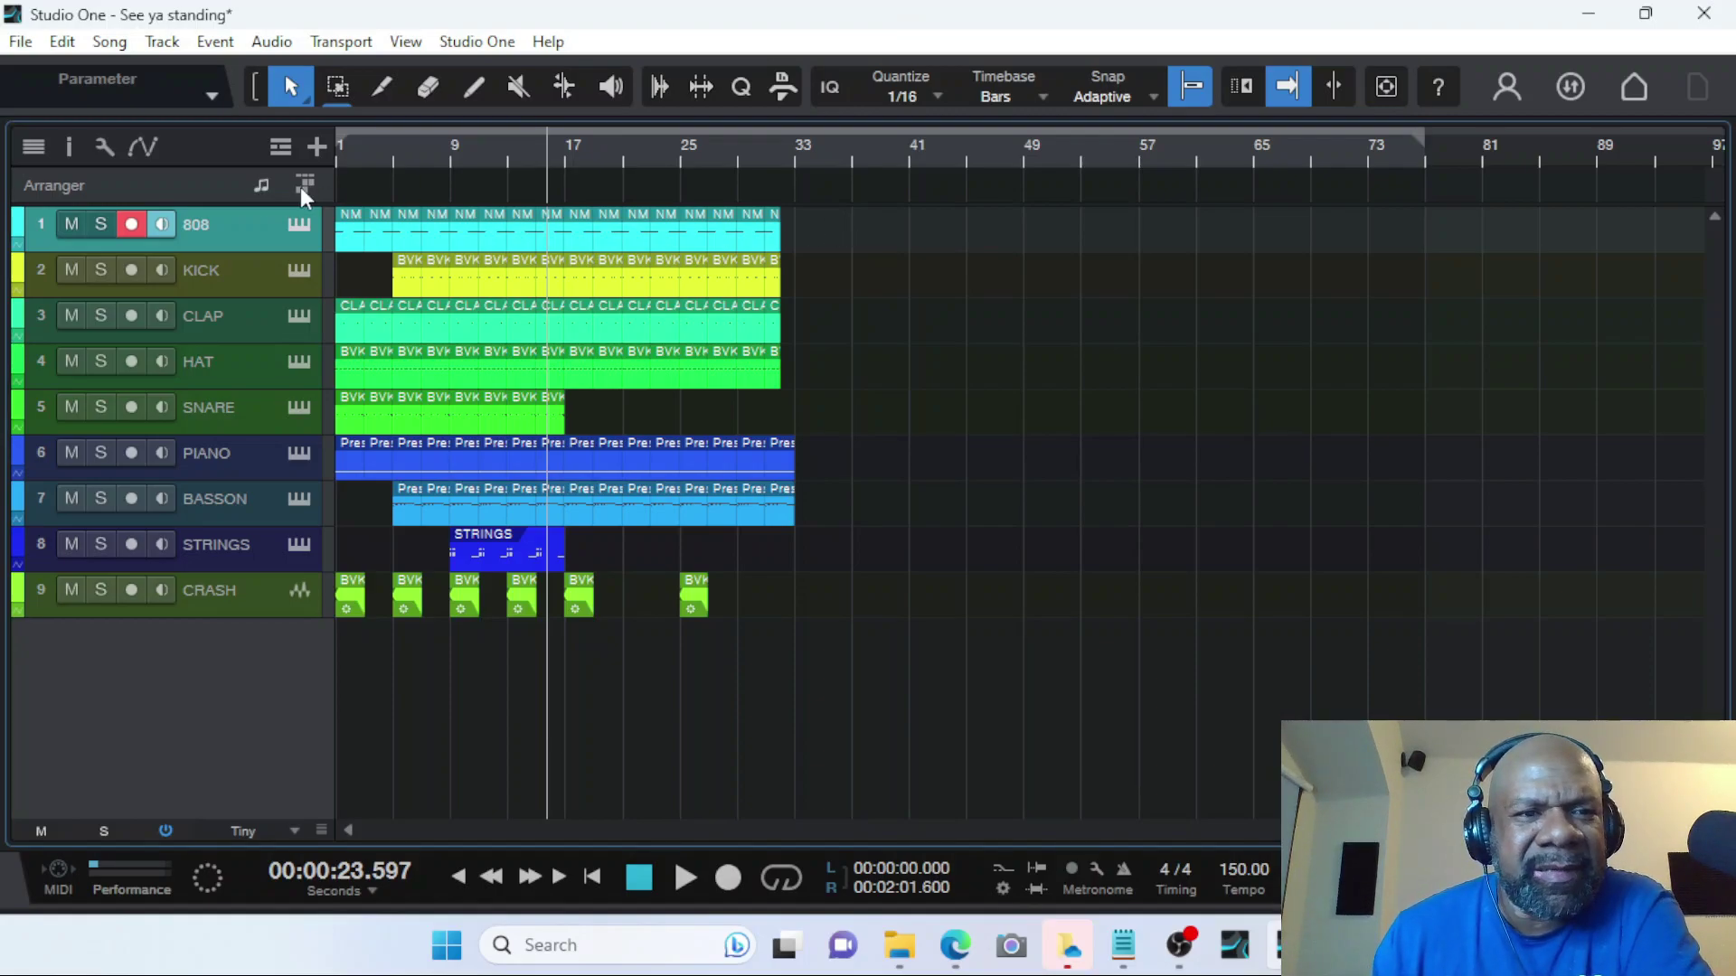
Draw an Intro arranger section over bars 1–33 and split it at bars 9 and 17.
{"action": "left_click", "coordinate": [479, 82]}
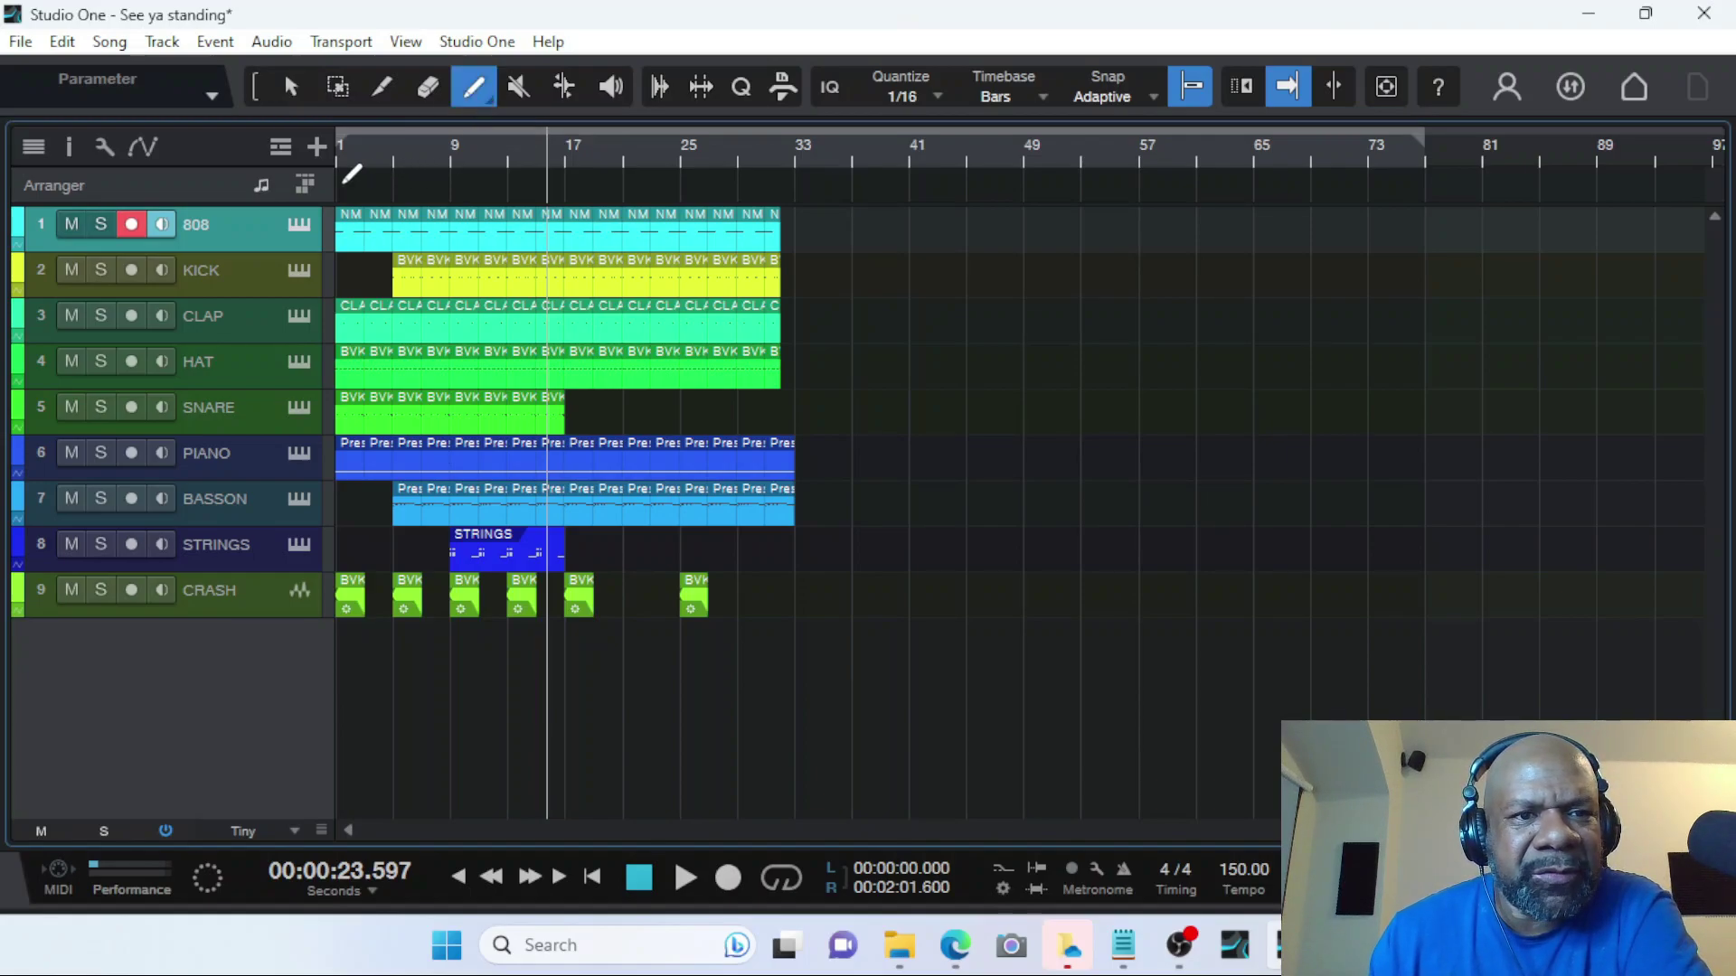
{"action": "left_click_drag", "start_coordinate": [345, 180], "coordinate": [796, 191]}
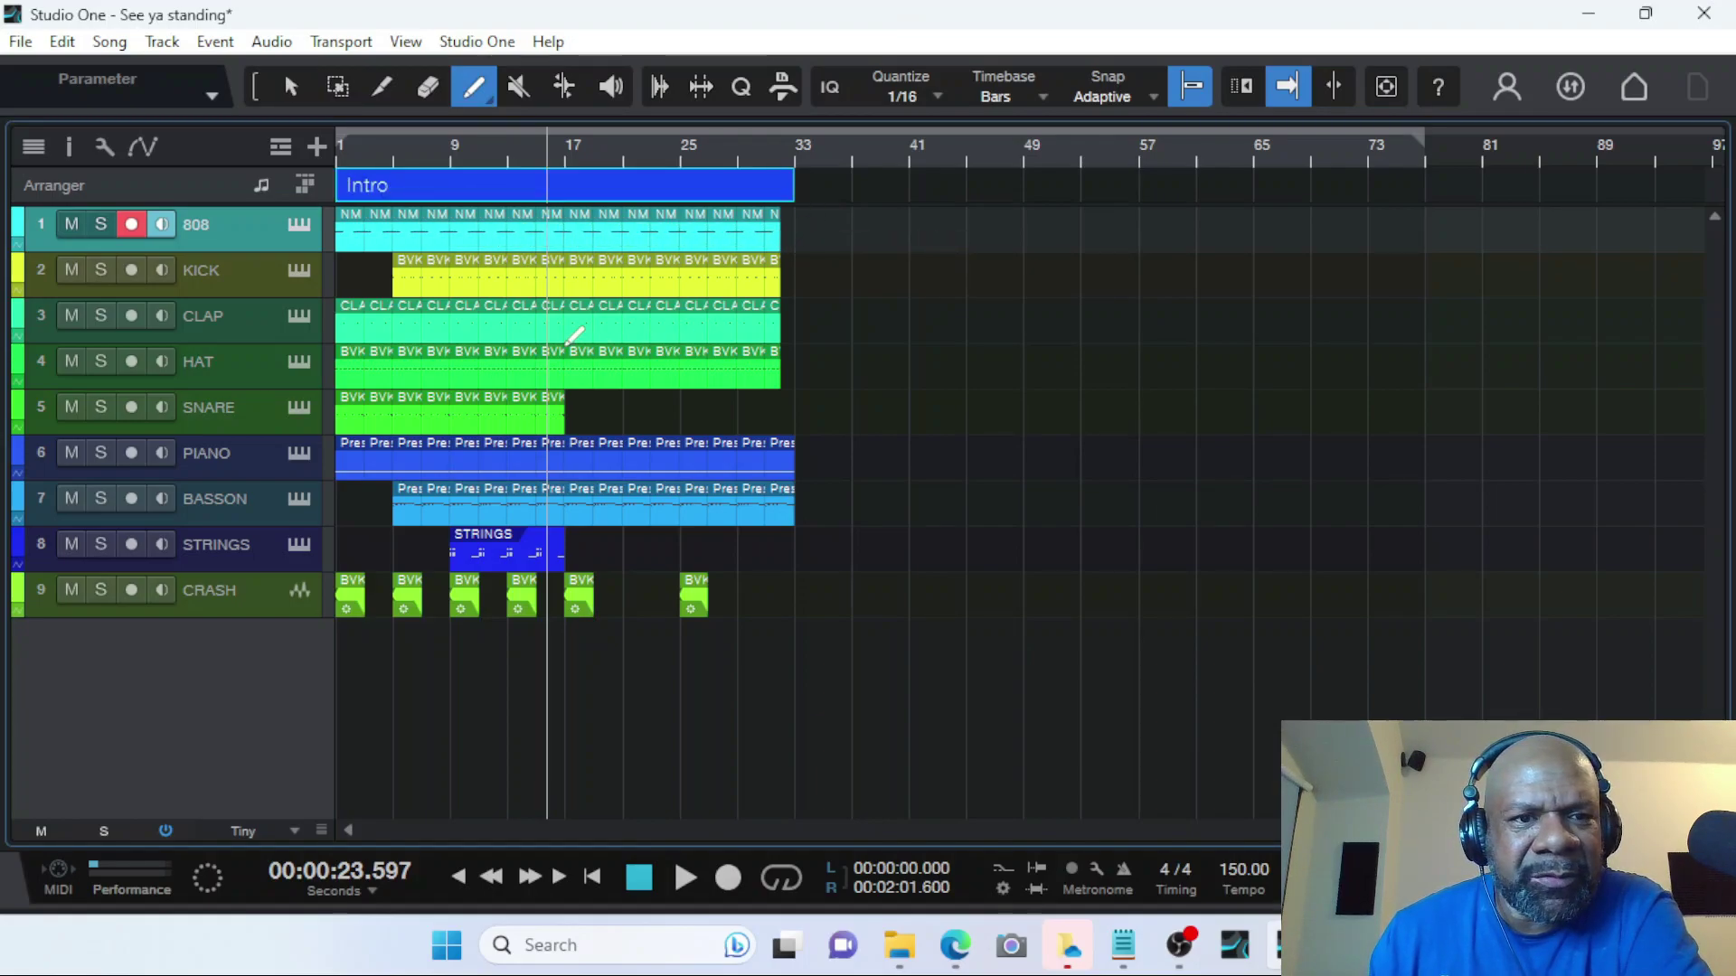
{"action": "left_click", "coordinate": [382, 82]}
{"action": "left_click", "coordinate": [457, 176]}
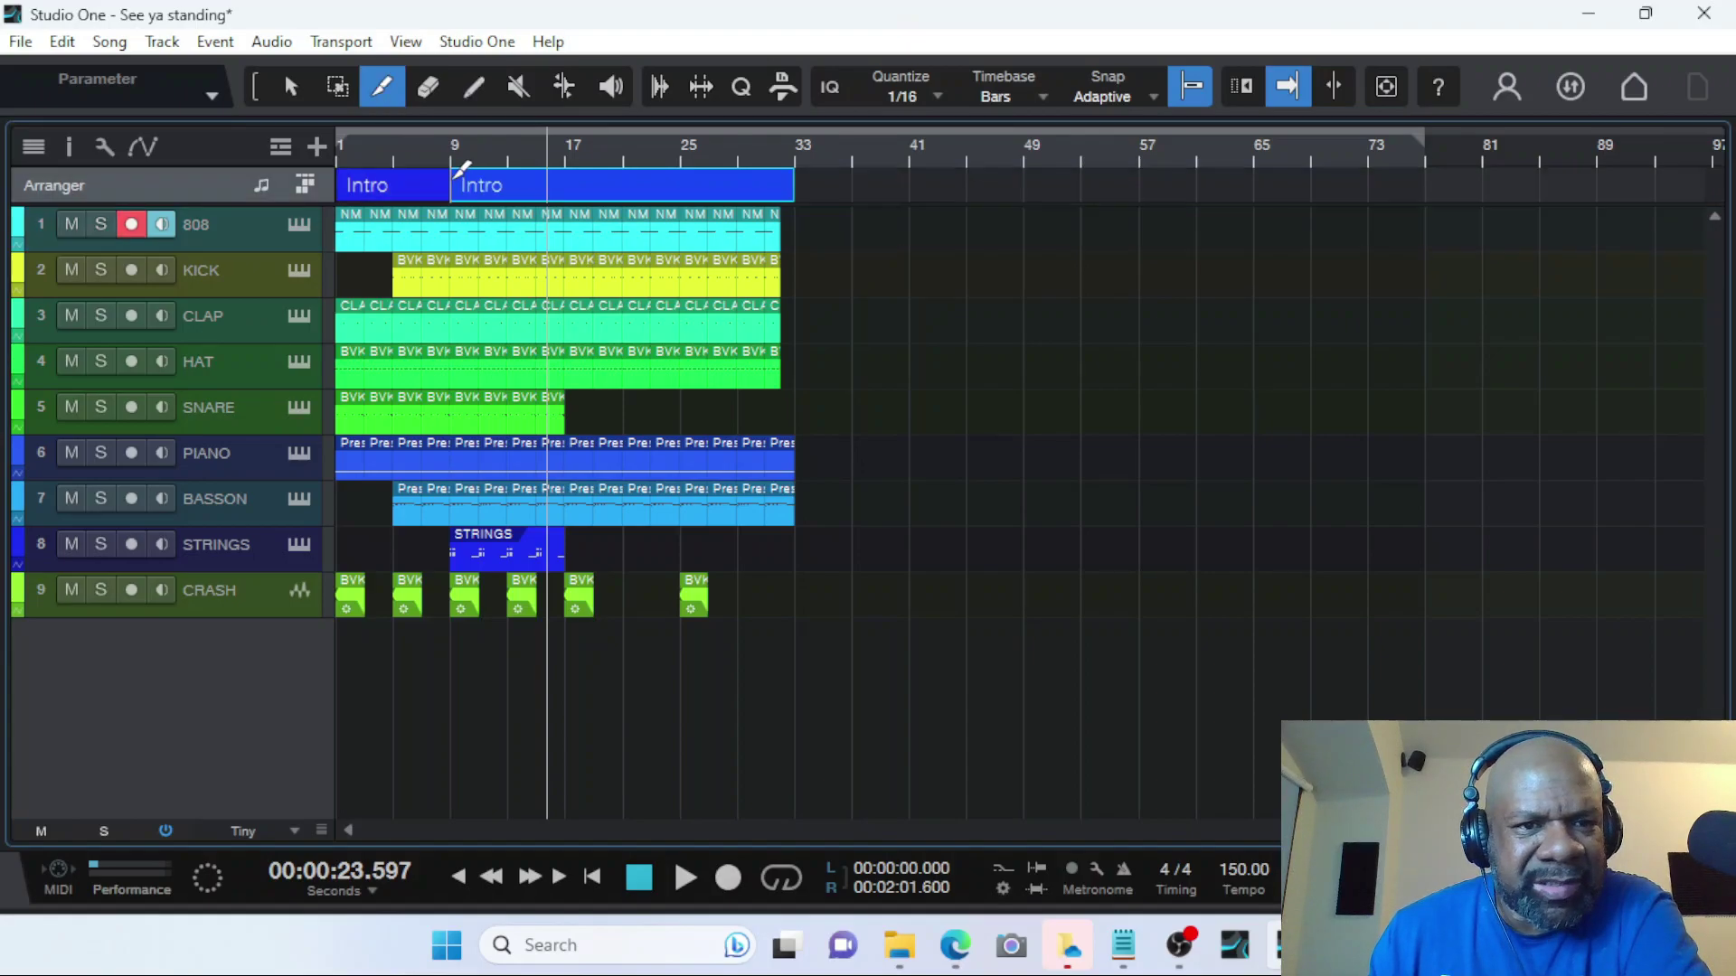
{"action": "left_click", "coordinate": [567, 177]}
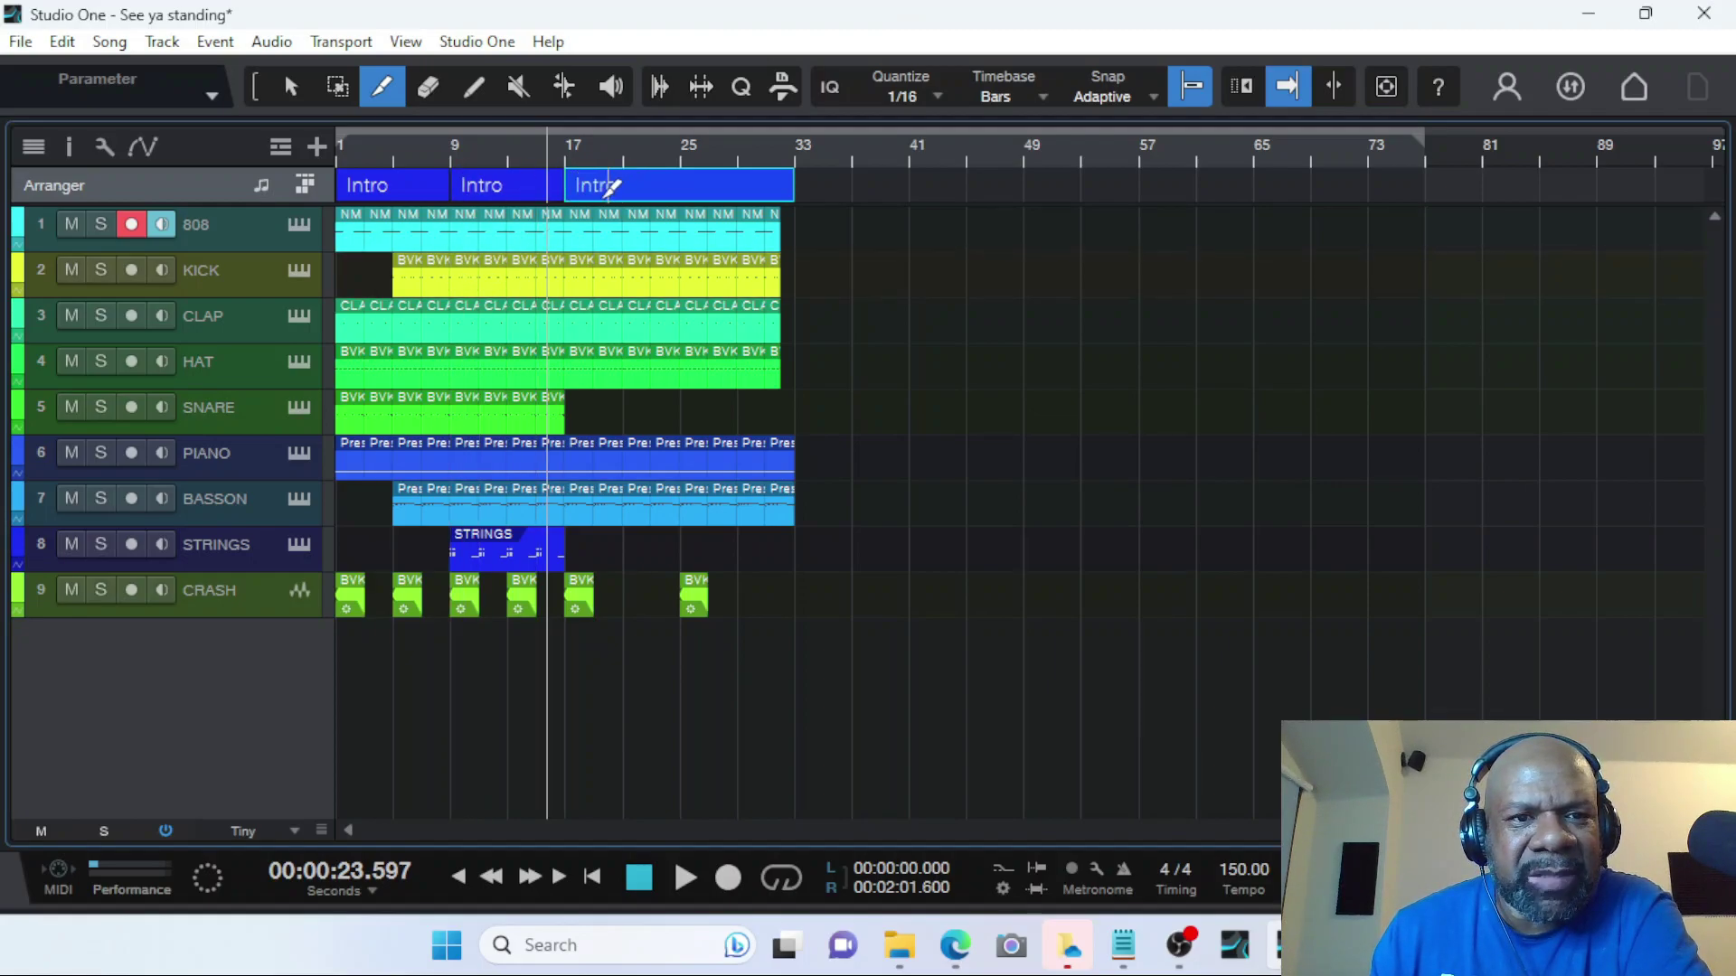
{"action": "left_click", "coordinate": [294, 88]}
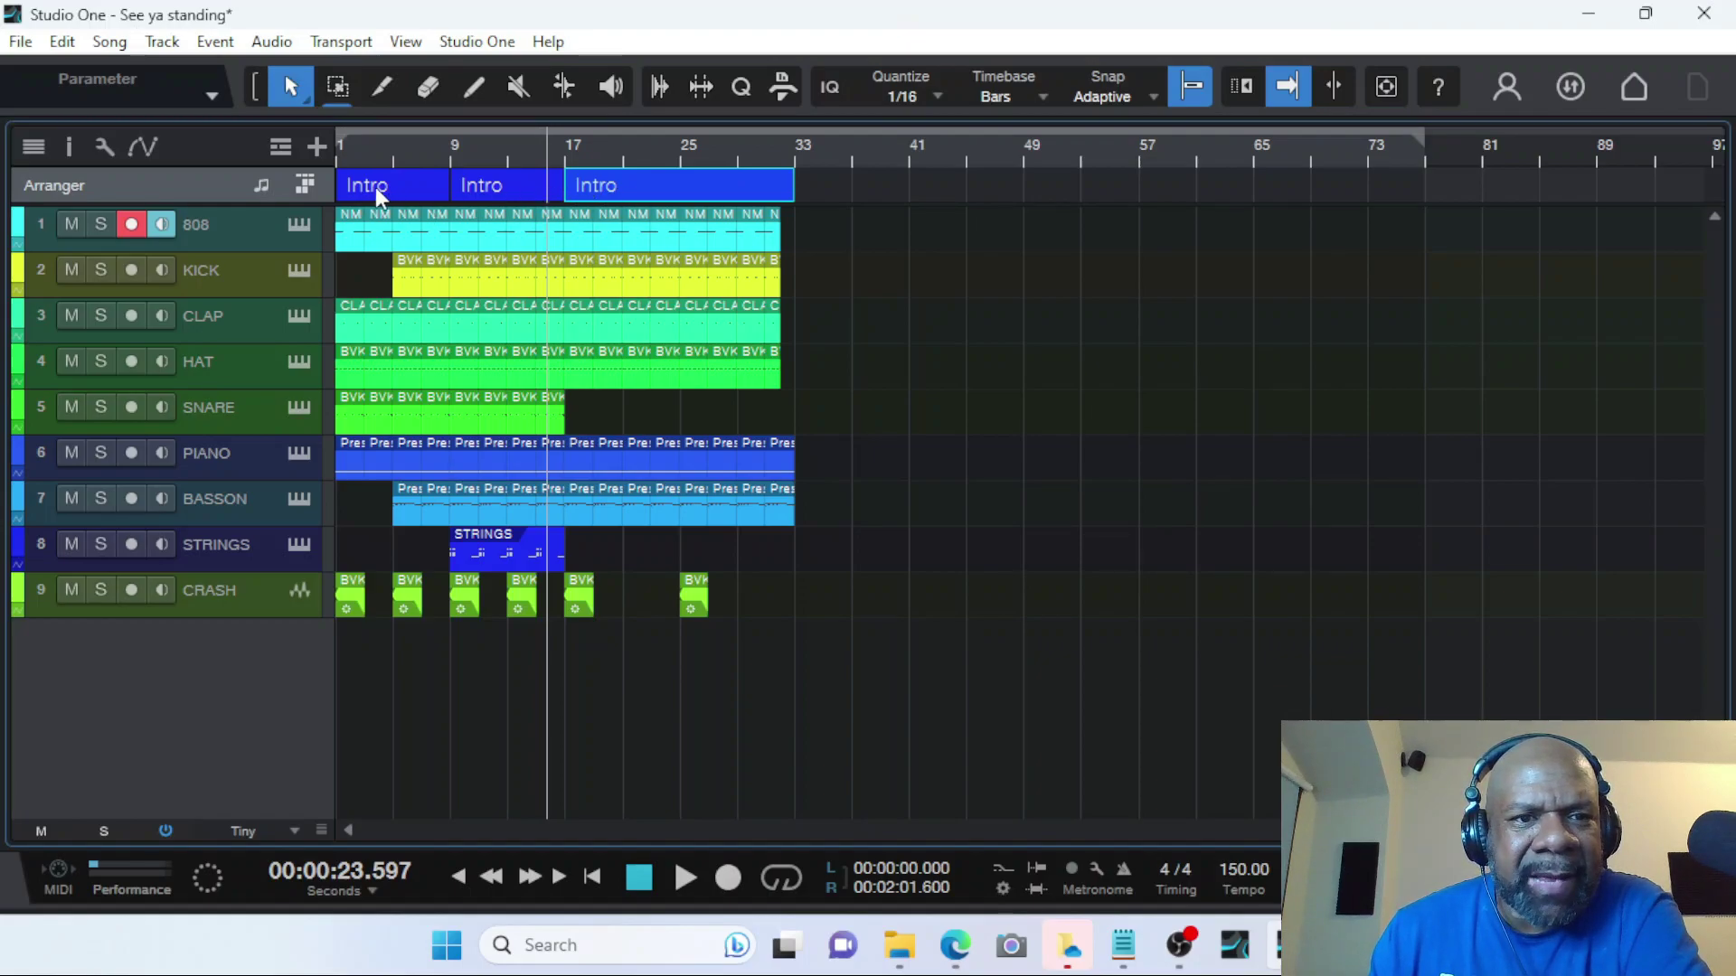
Rename the second arranger section to 'Chorus'.
{"action": "left_click", "coordinate": [491, 188]}
{"action": "right_click", "coordinate": [492, 188]}
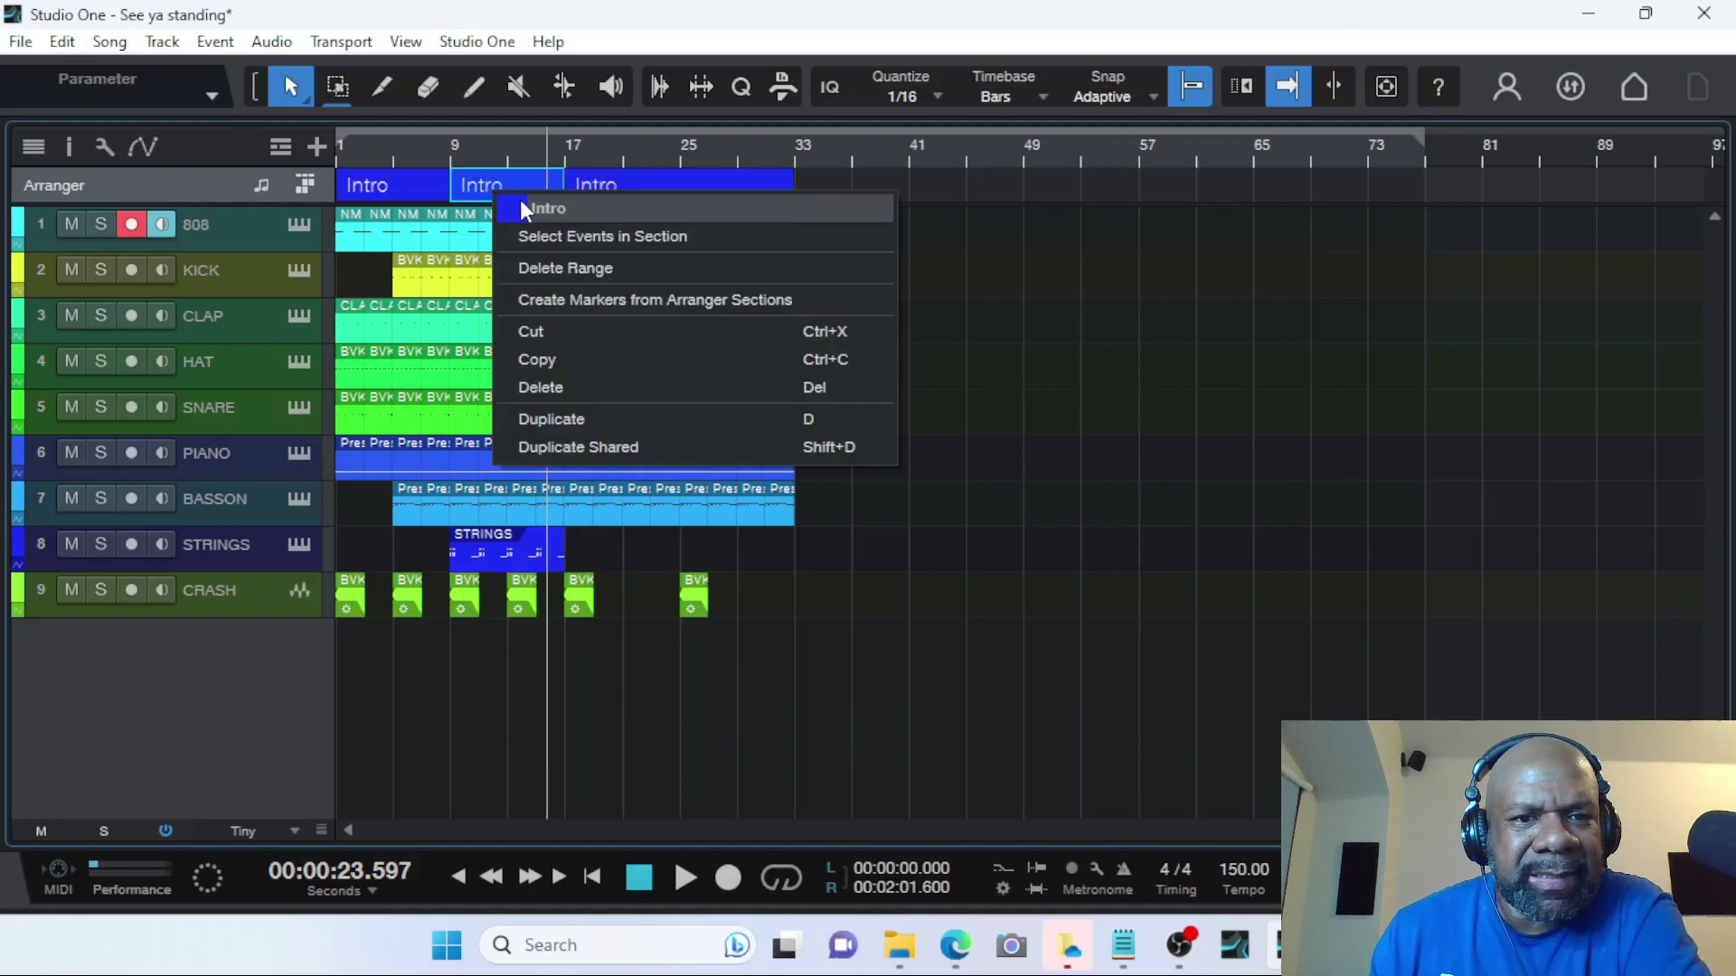
{"action": "left_click", "coordinate": [559, 209]}
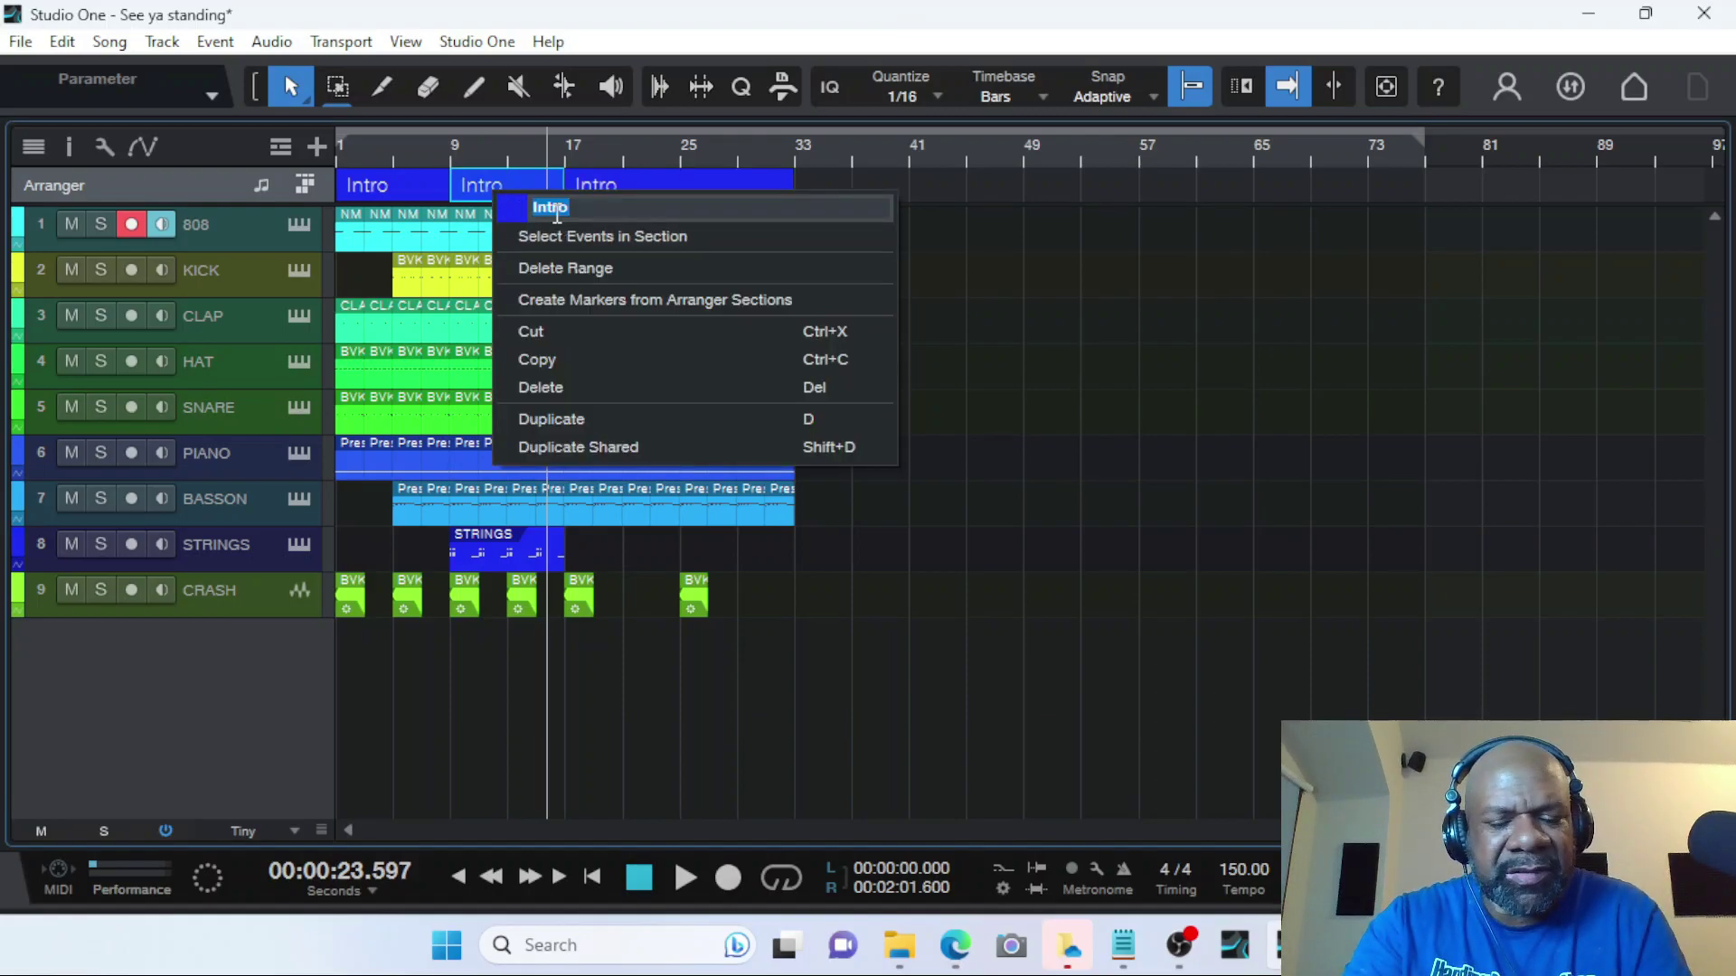
{"action": "type", "text": "Chorus"}
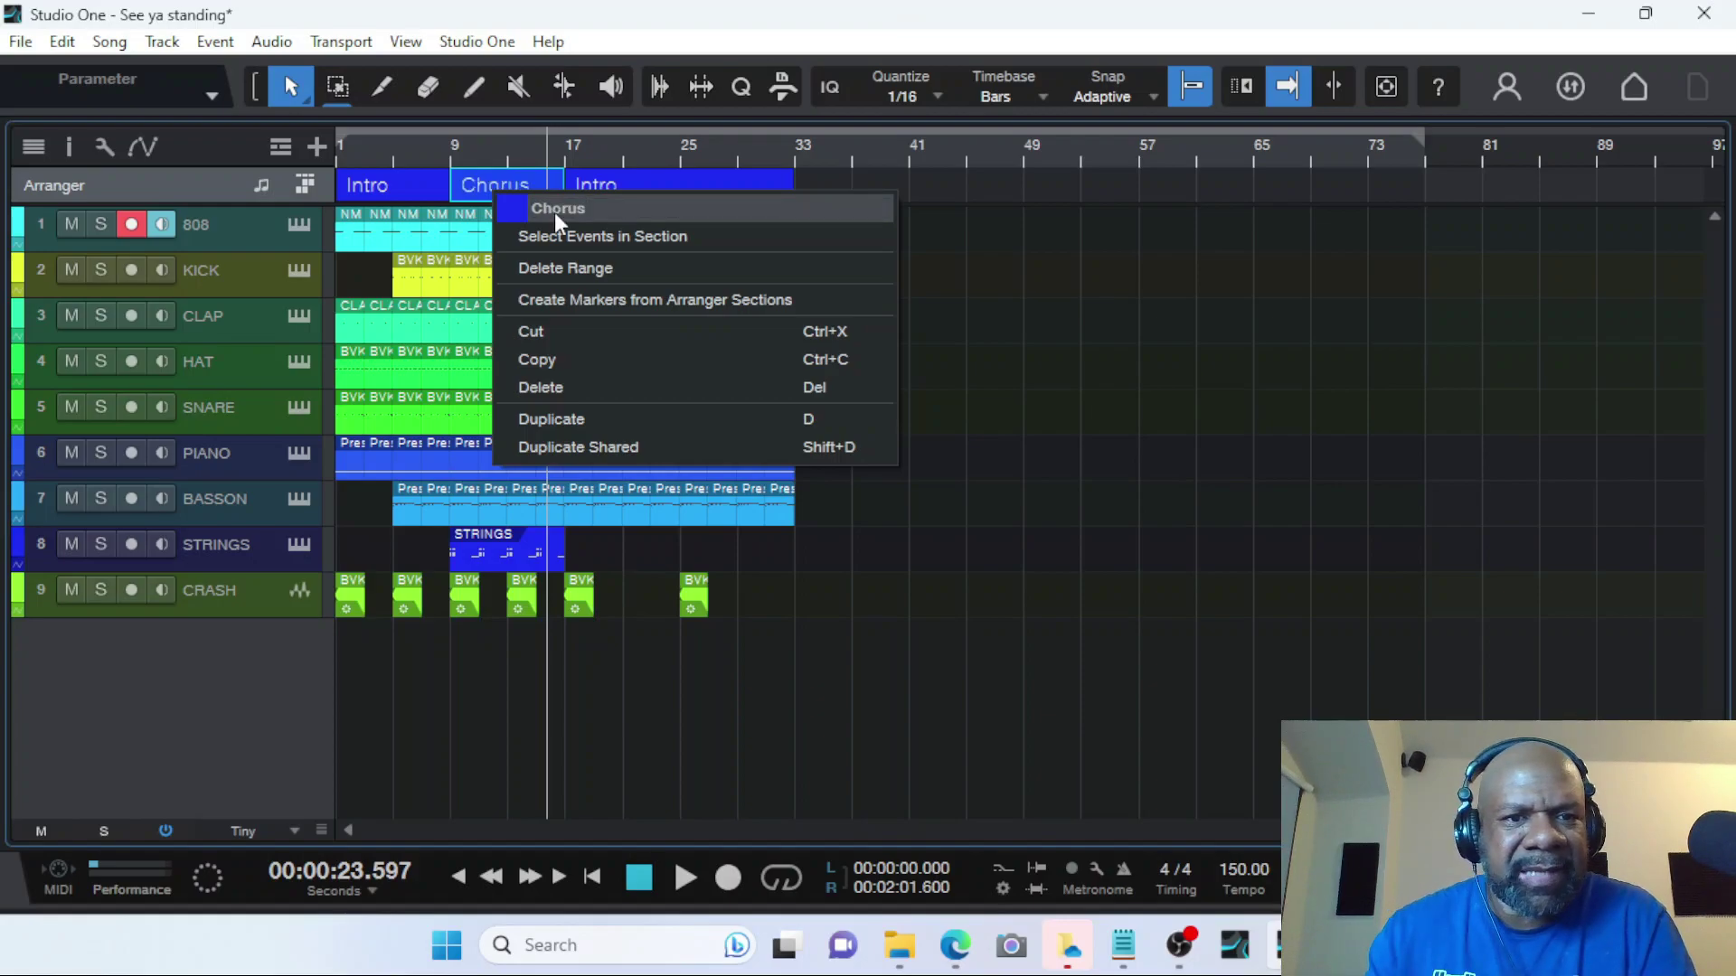
{"action": "left_click", "coordinate": [644, 184]}
Rename the third arranger section to 'Verse'.
{"action": "right_click", "coordinate": [637, 180]}
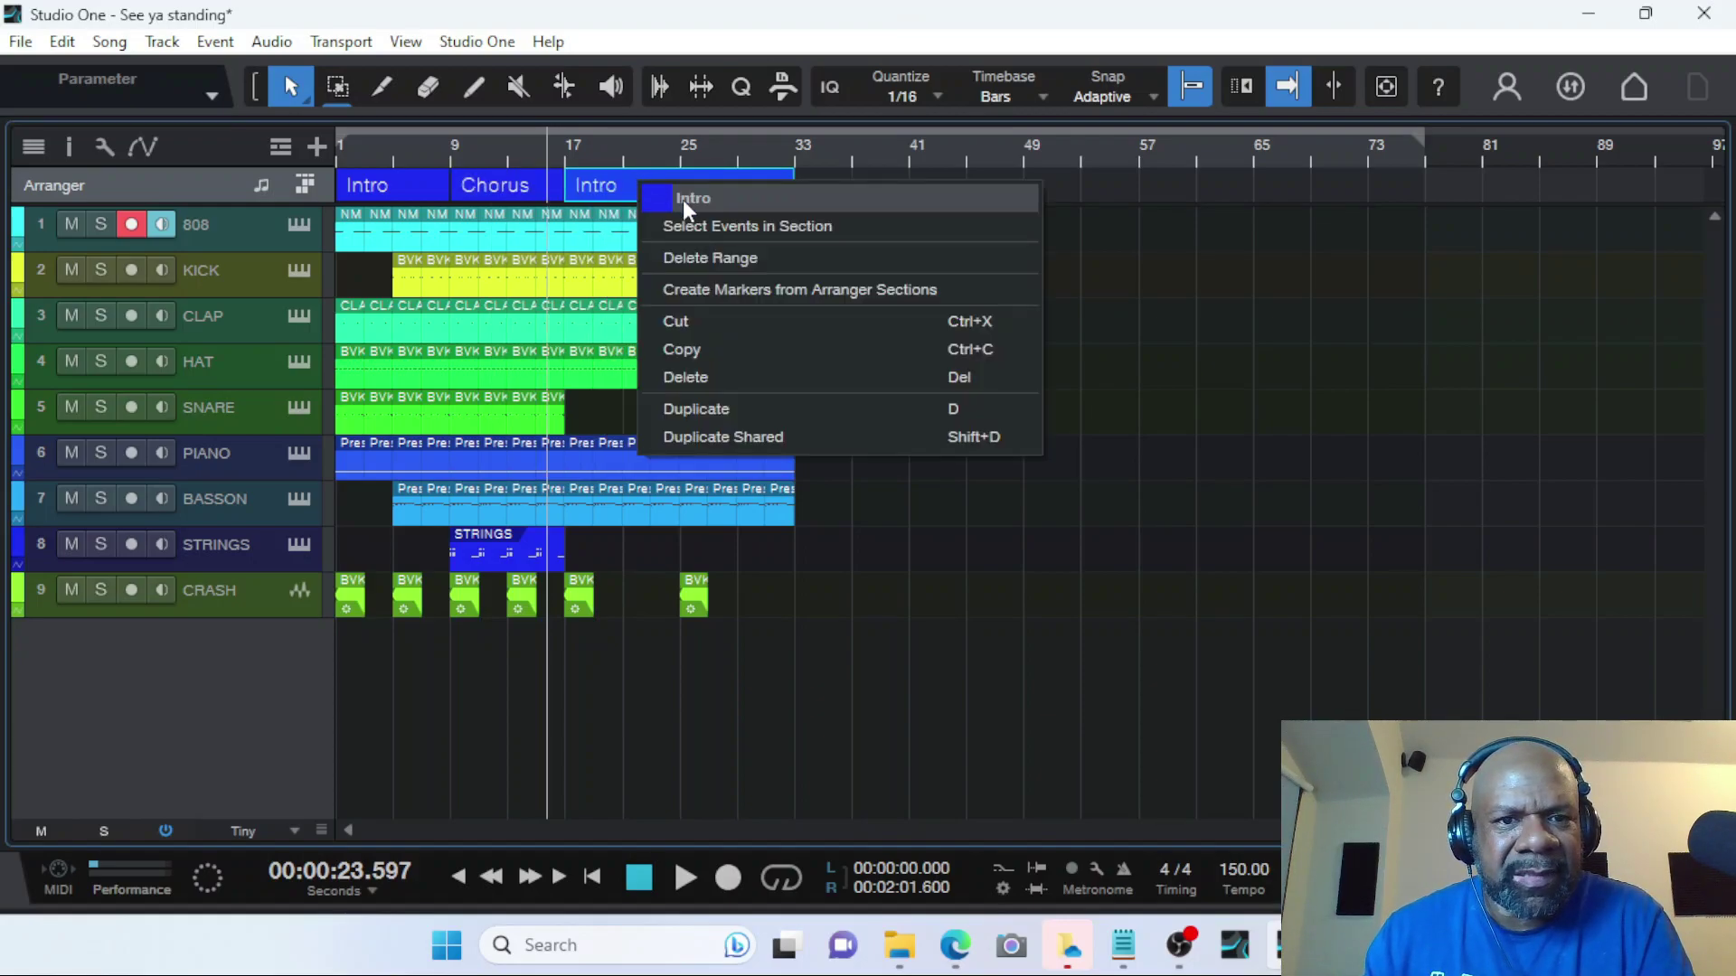
{"action": "left_click", "coordinate": [688, 199]}
{"action": "type", "text": "Verse"}
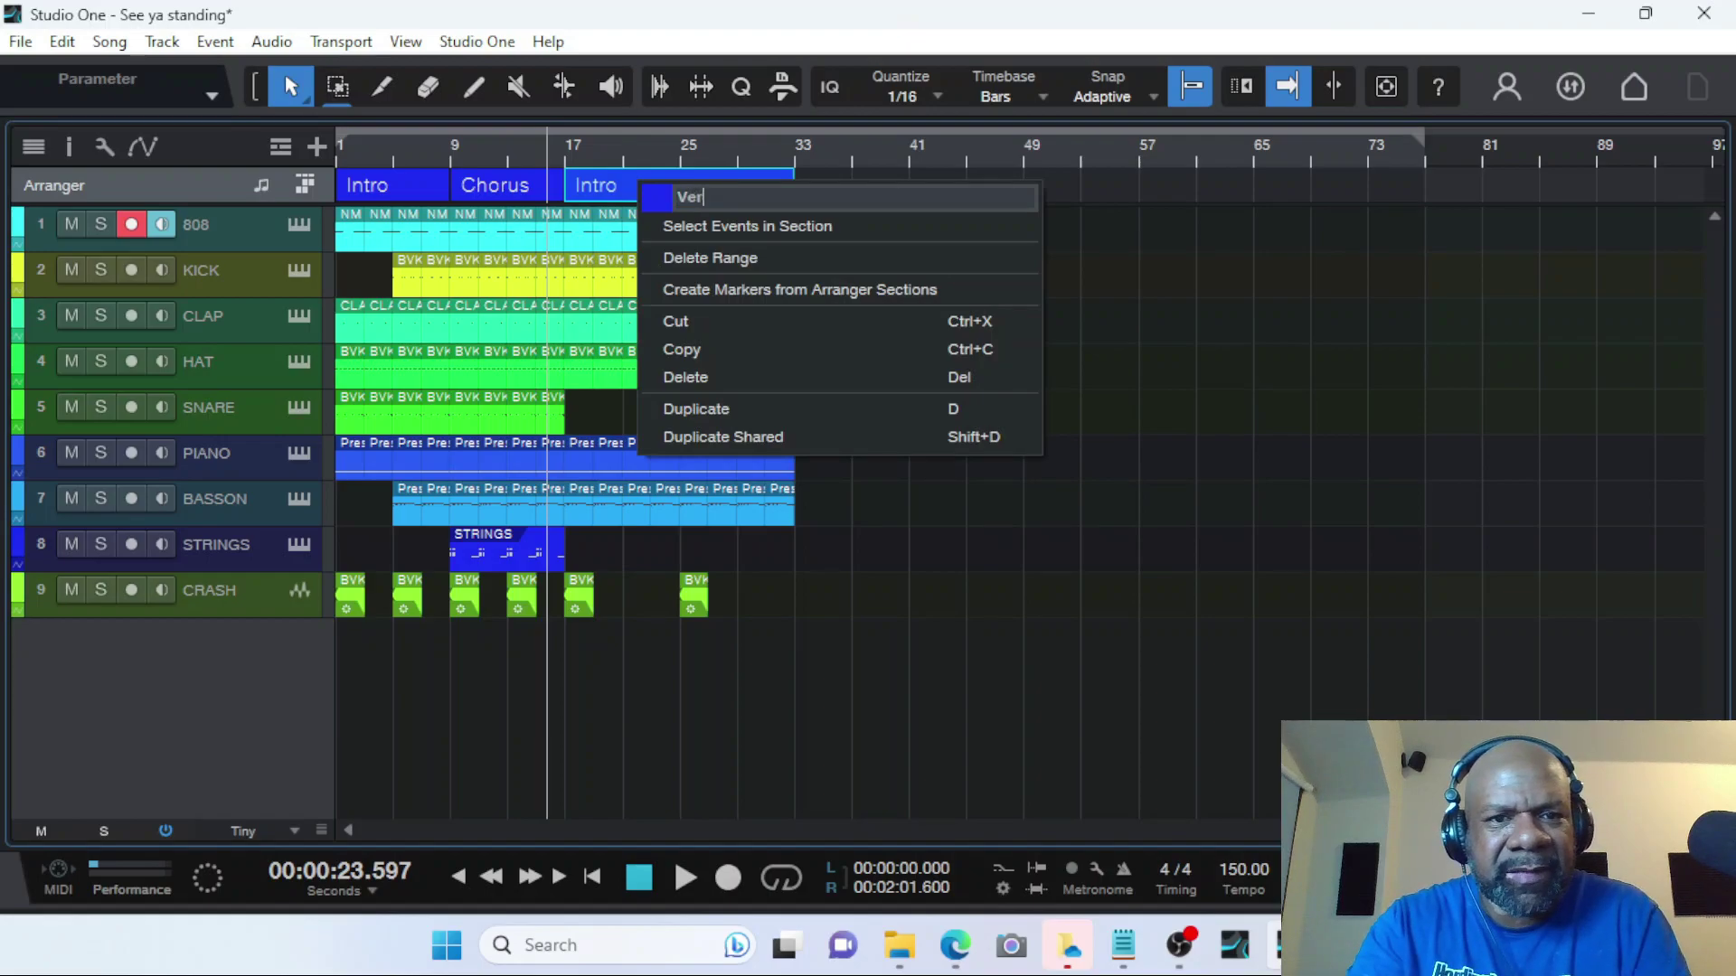
{"action": "left_click", "coordinate": [720, 437]}
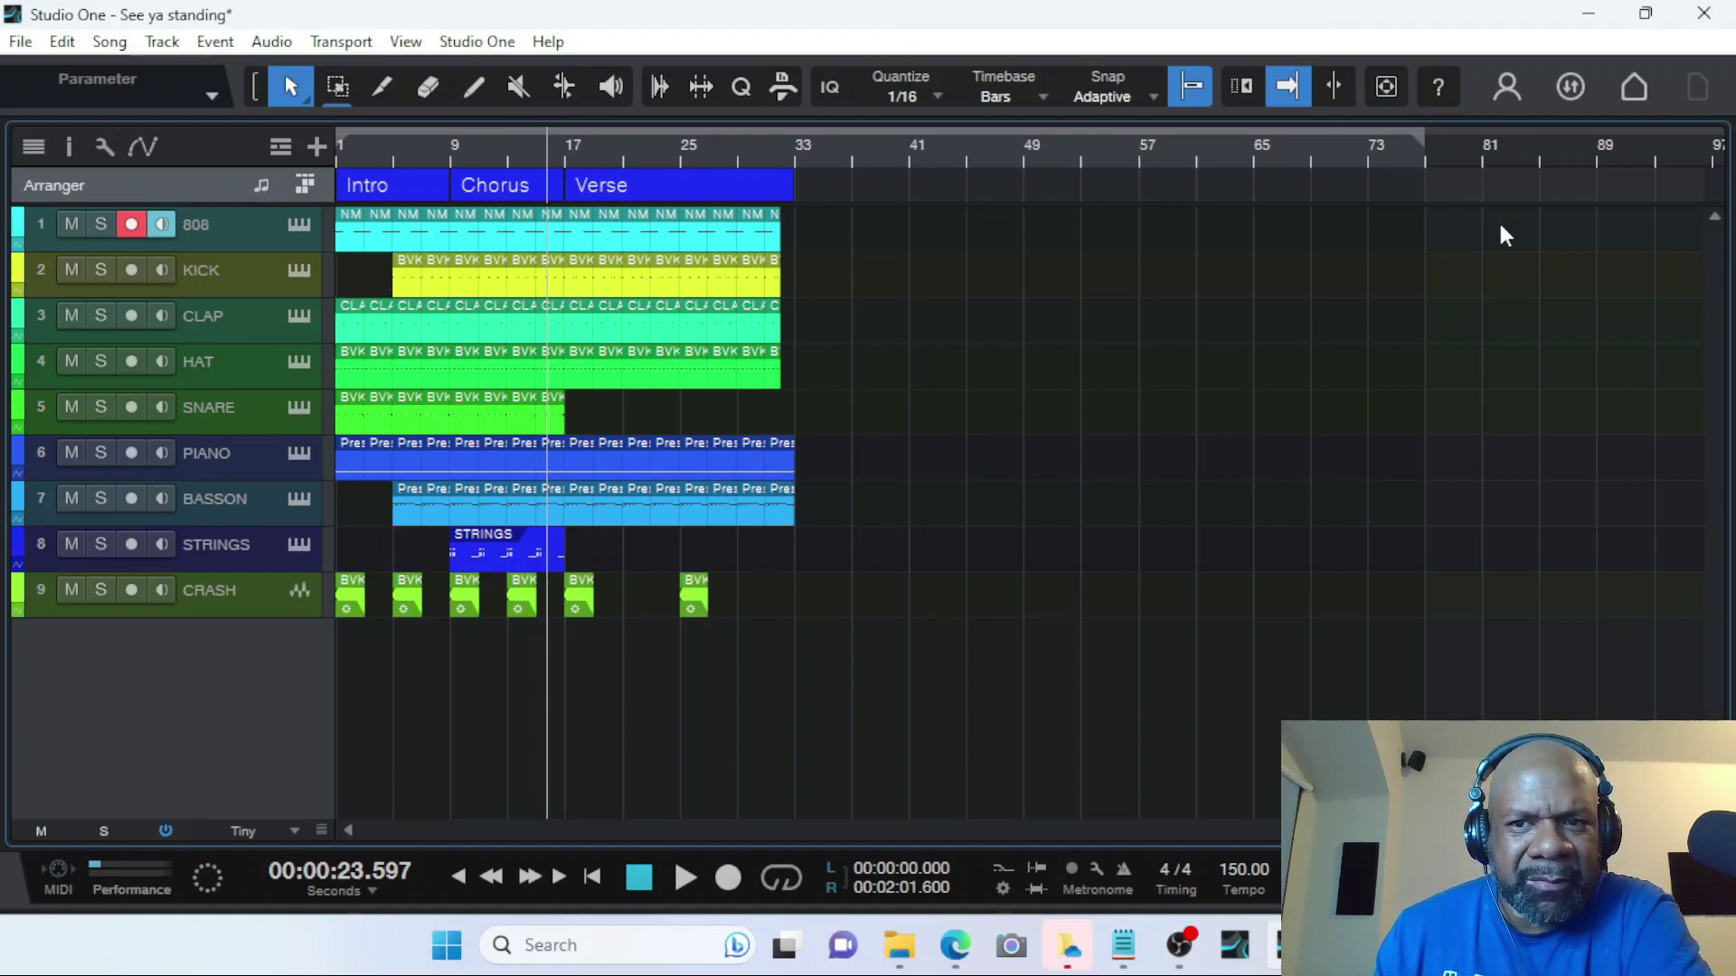
Copy the Chorus section with its events and paste it at bar 33.
{"action": "left_click", "coordinate": [505, 177]}
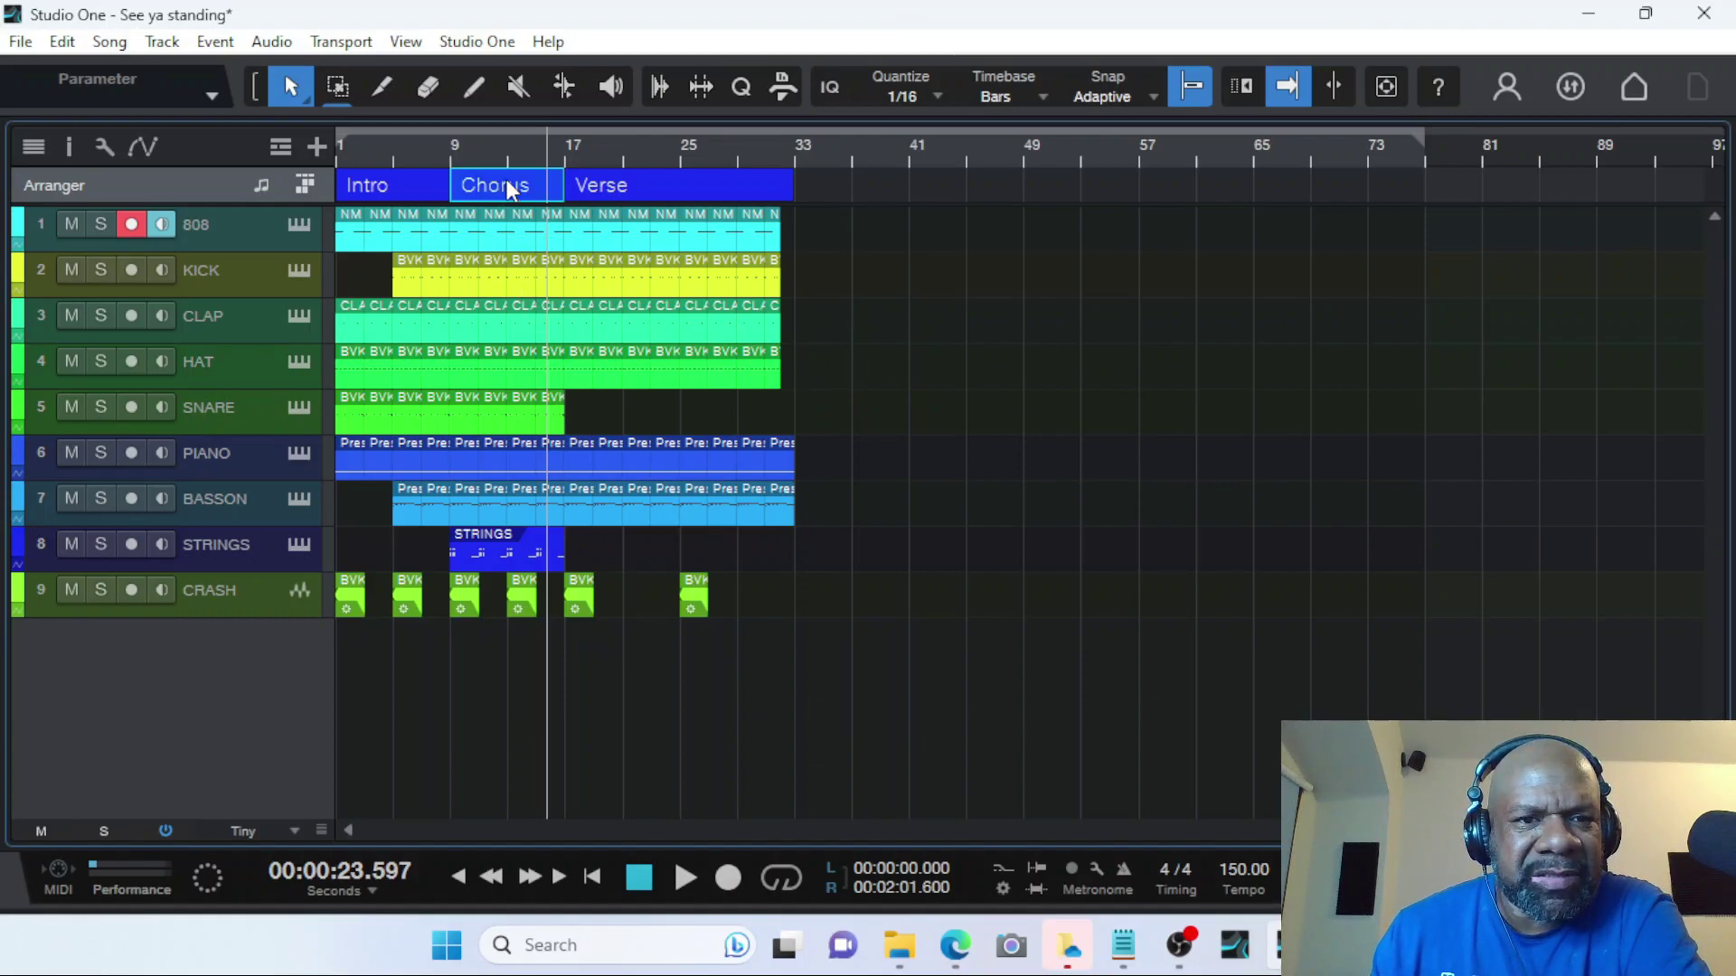
{"action": "right_click", "coordinate": [506, 179]}
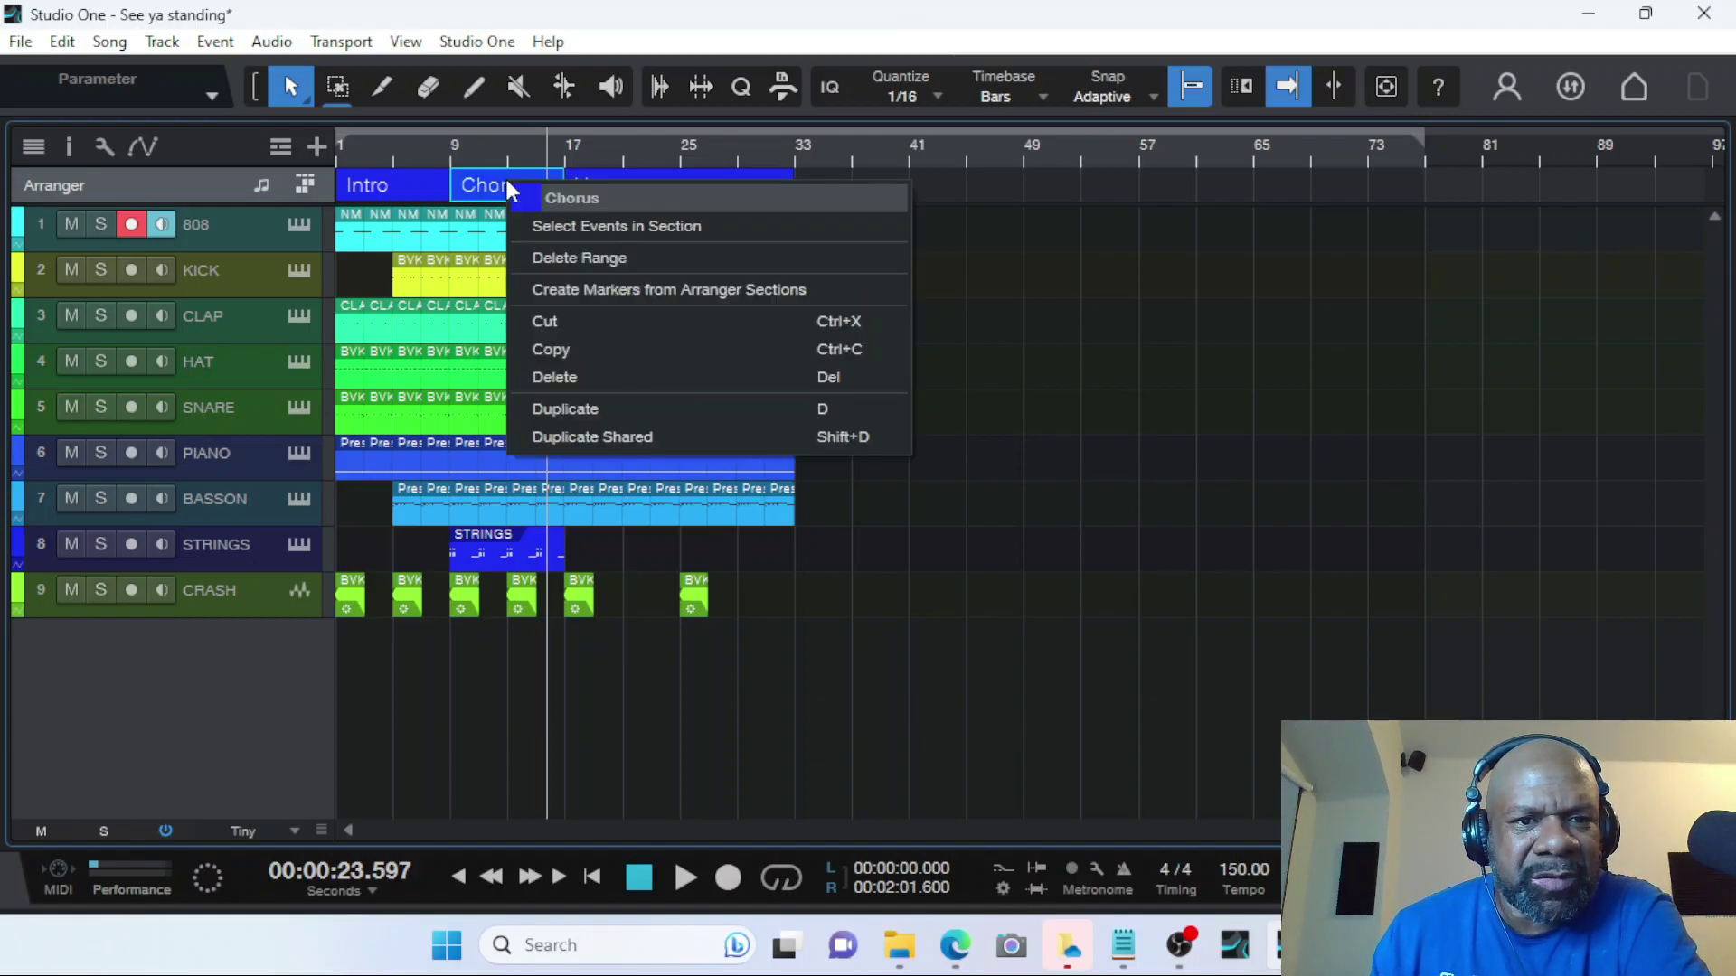
{"action": "left_click", "coordinate": [557, 349]}
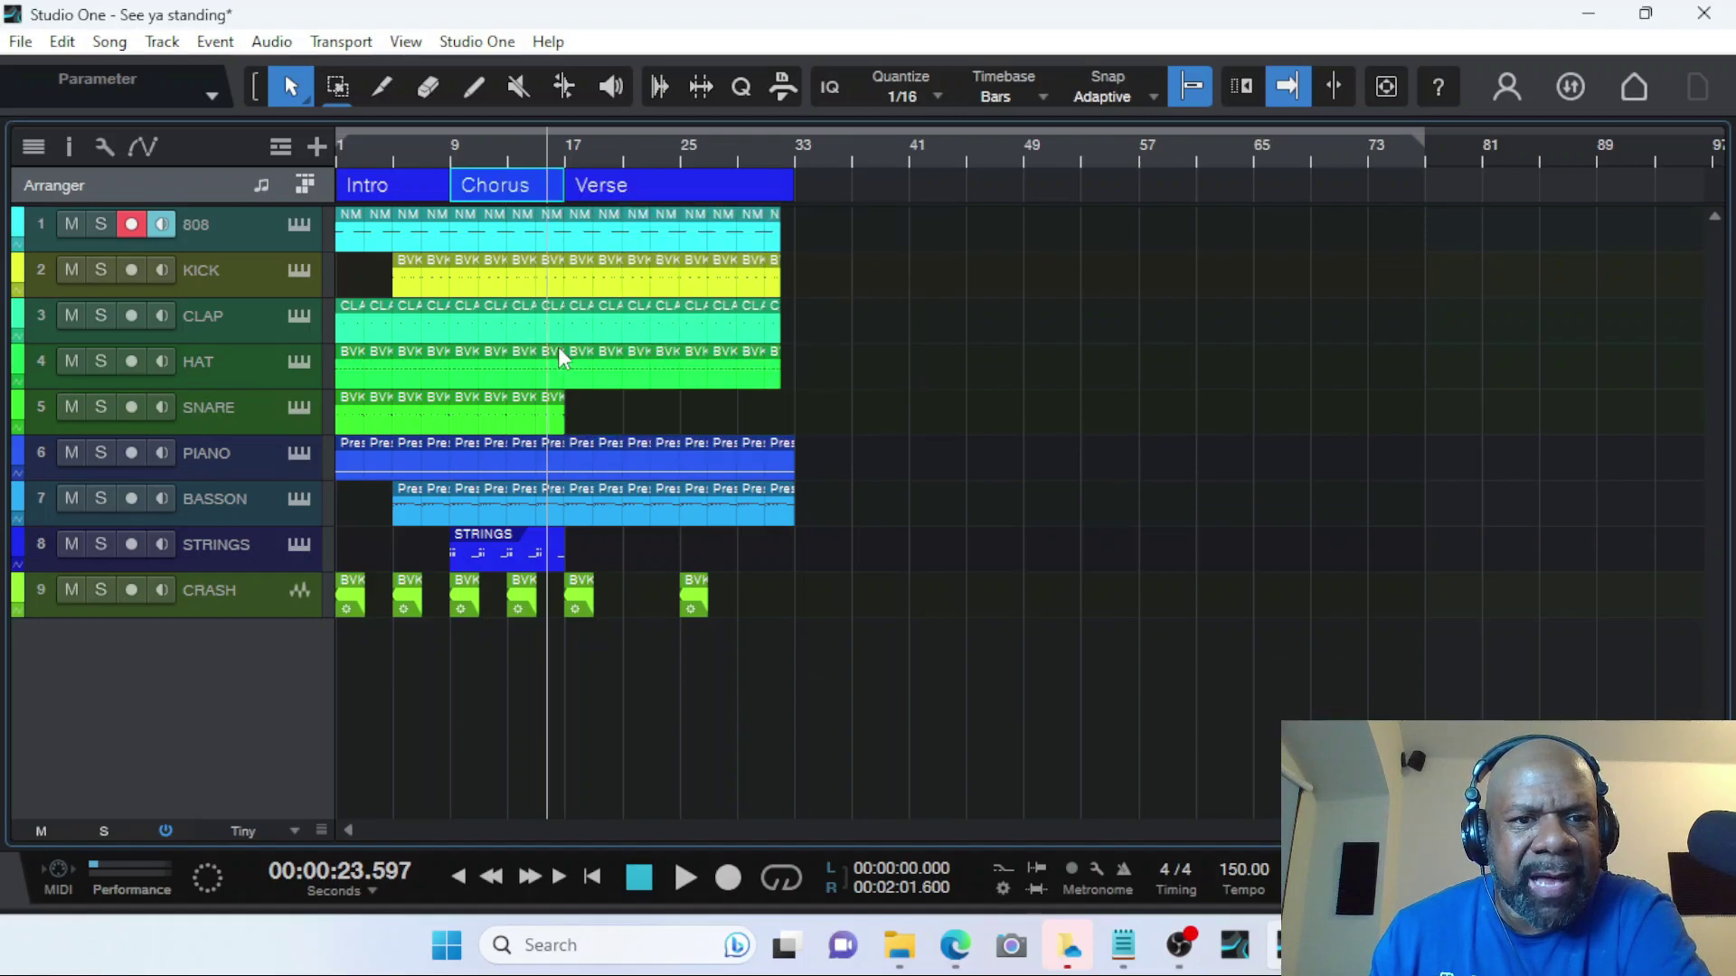
{"action": "left_click", "coordinate": [796, 157]}
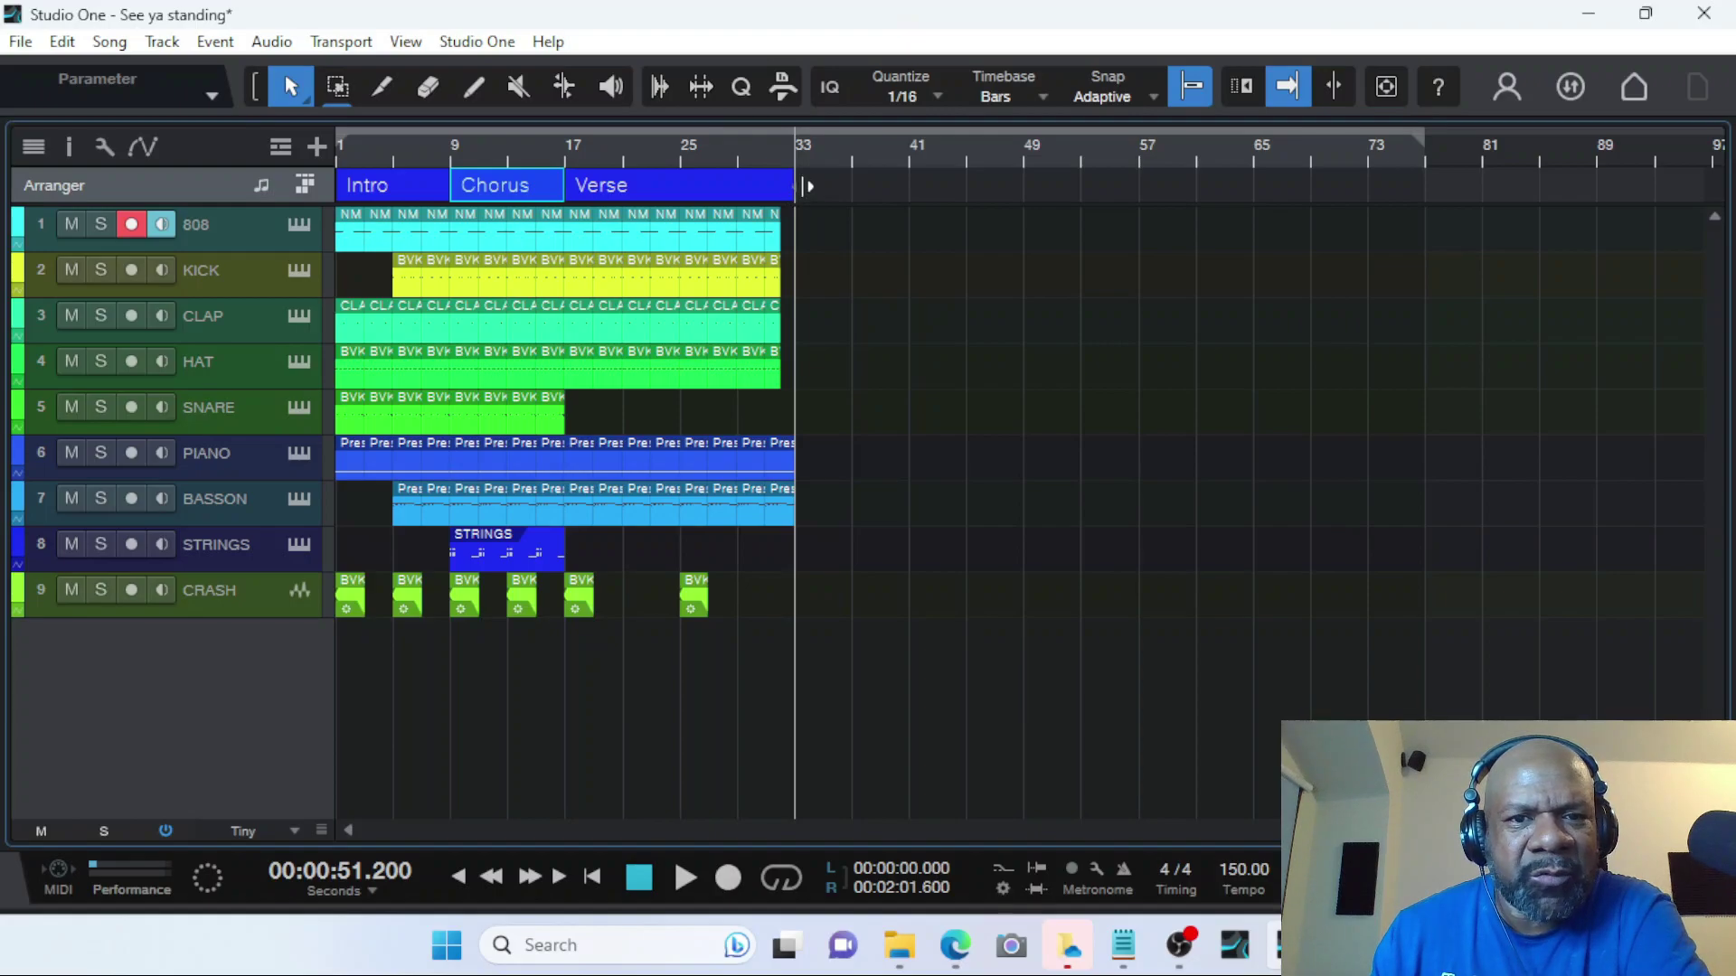
{"action": "right_click", "coordinate": [805, 185]}
{"action": "left_click", "coordinate": [877, 501]}
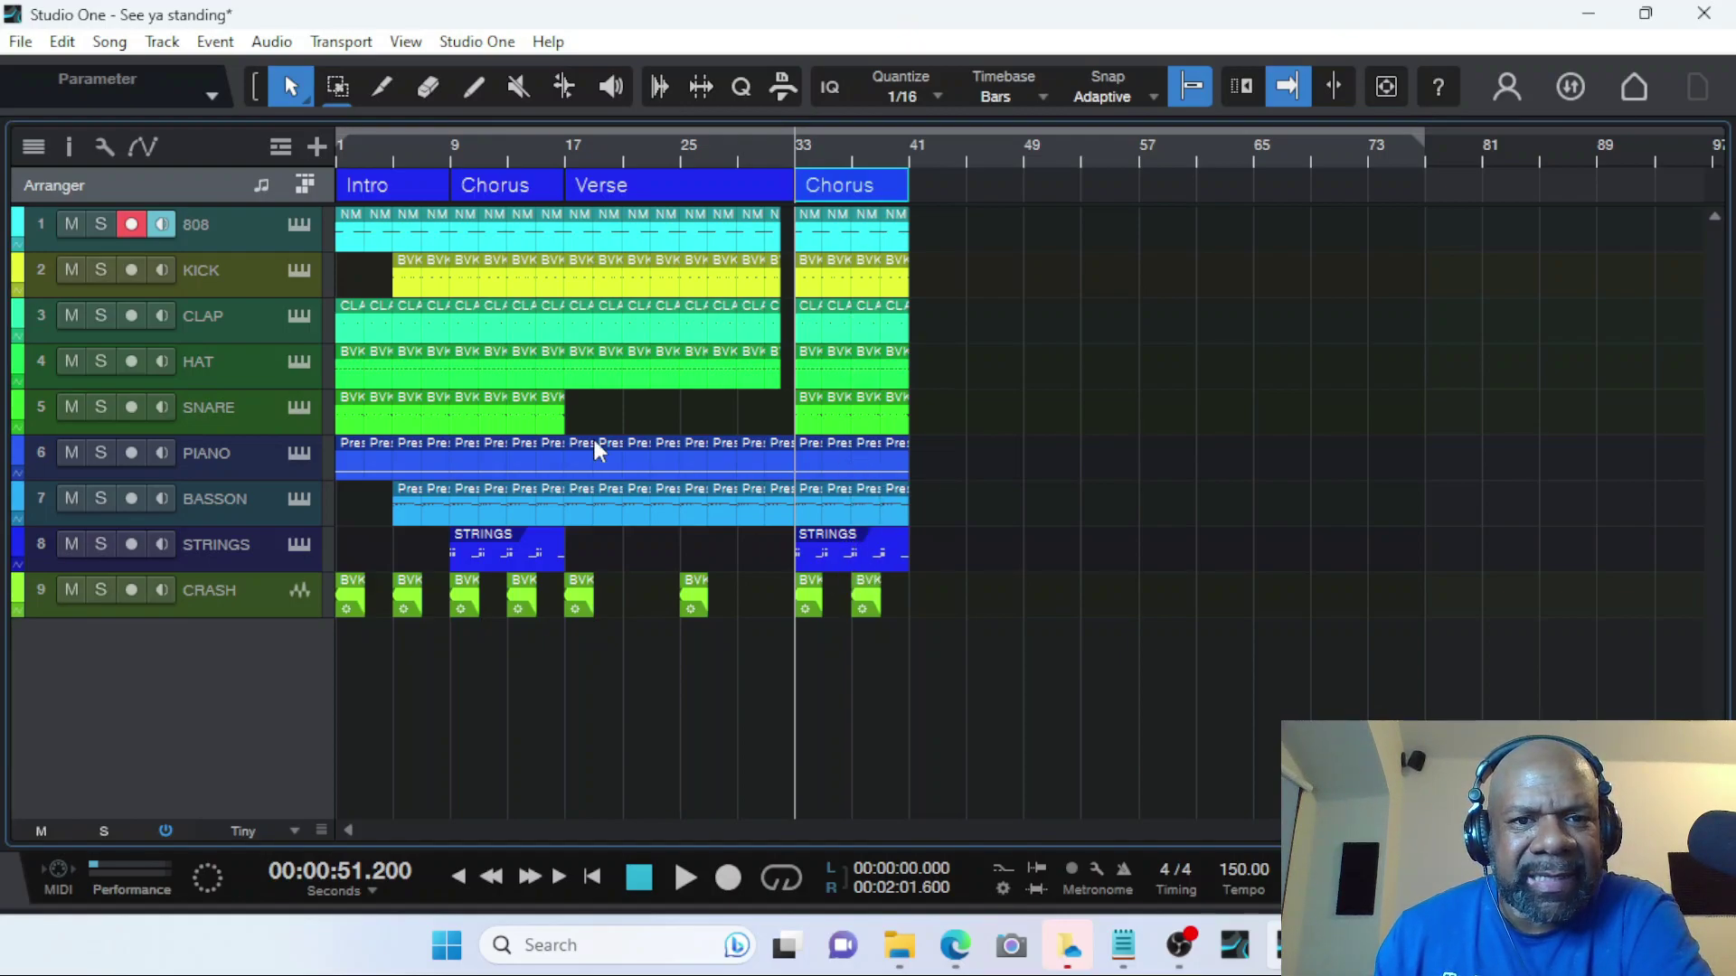
Copy the Verse section, paste it at bar 41, then undo that paste.
{"action": "left_click", "coordinate": [665, 186]}
{"action": "right_click", "coordinate": [665, 186]}
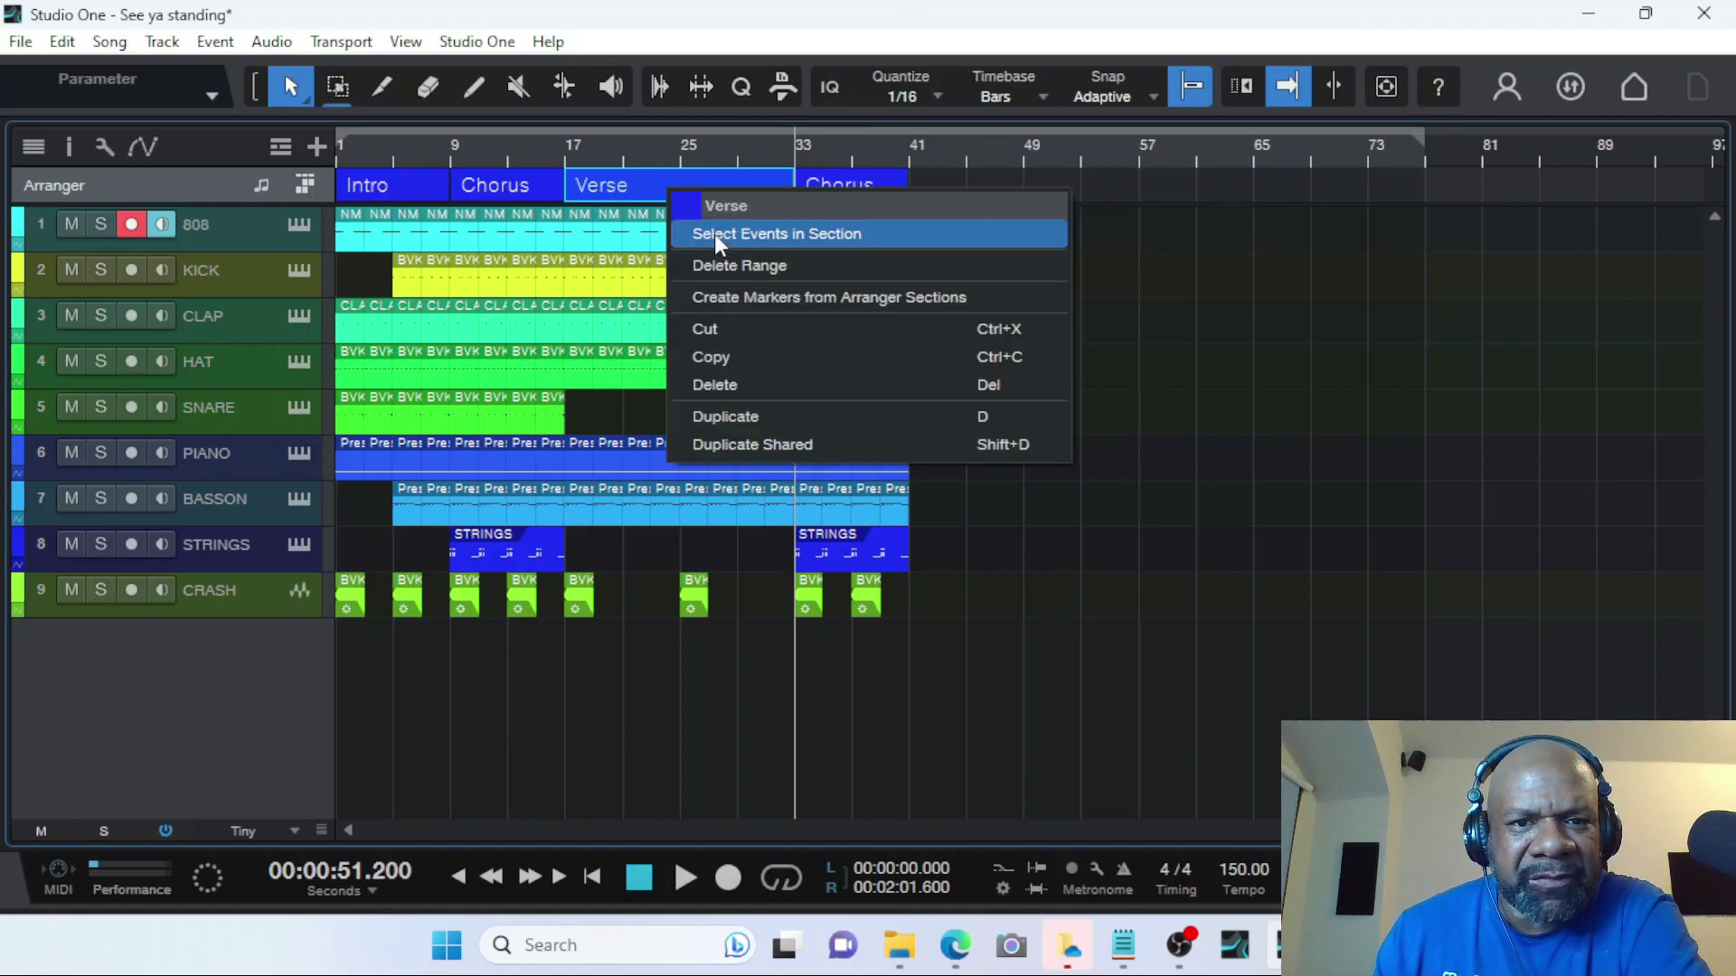
{"action": "left_click", "coordinate": [711, 357]}
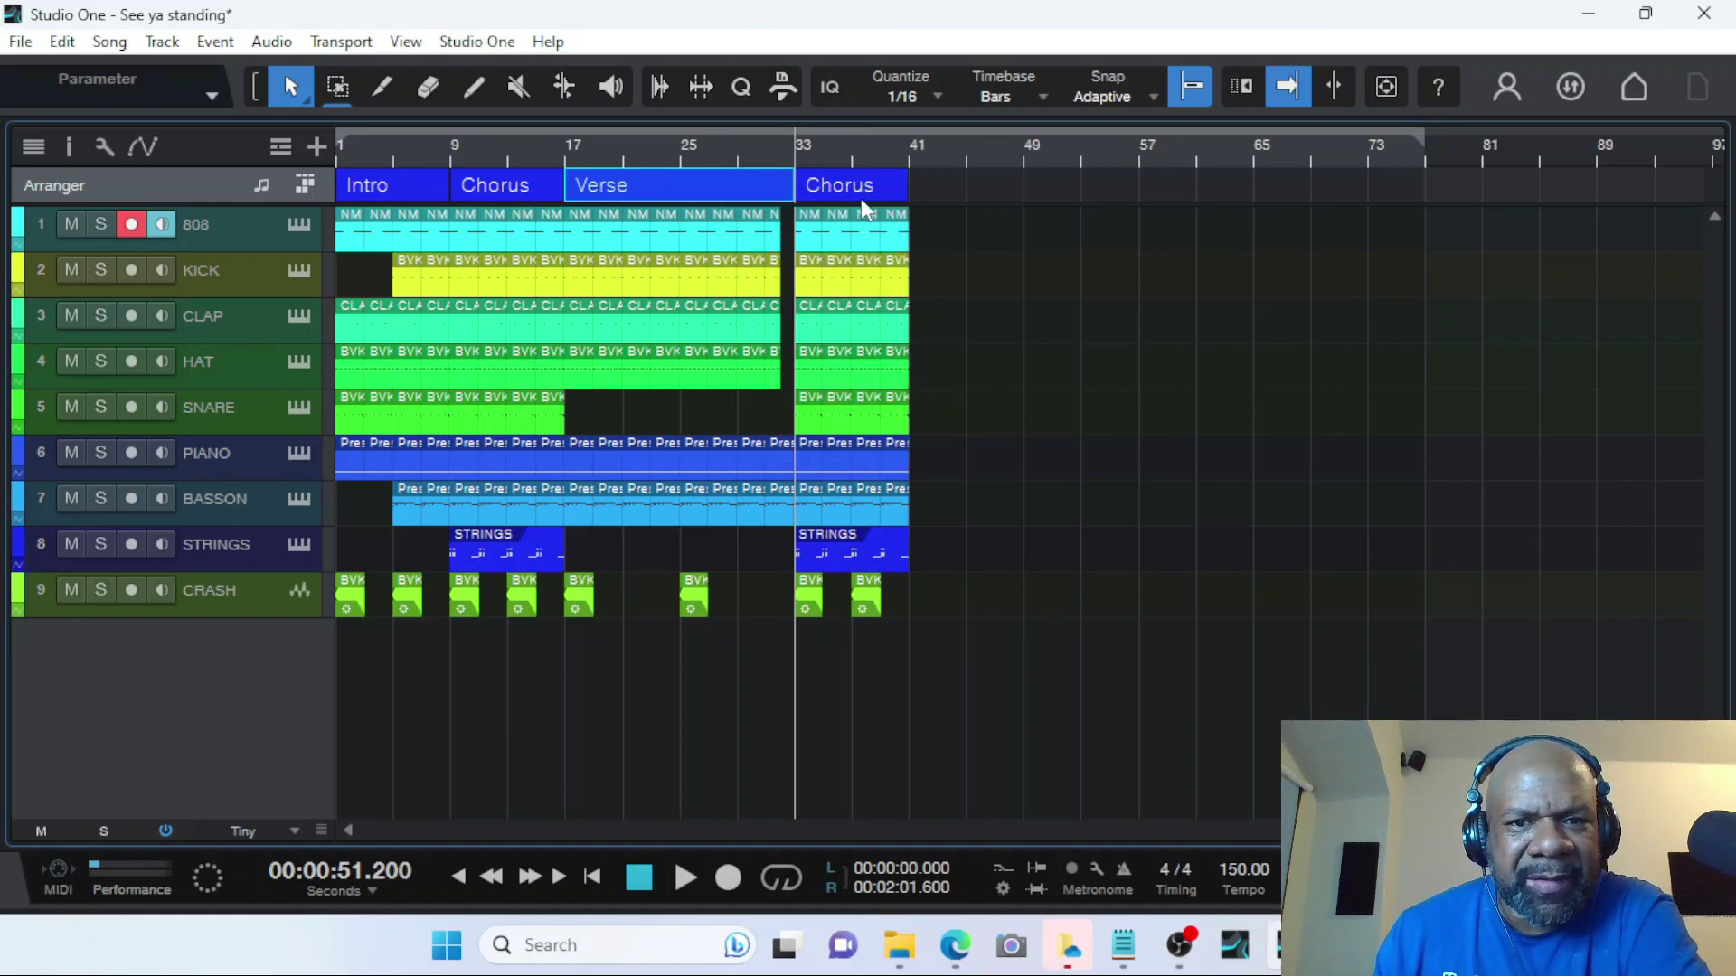
{"action": "left_click", "coordinate": [911, 150]}
{"action": "right_click", "coordinate": [922, 194]}
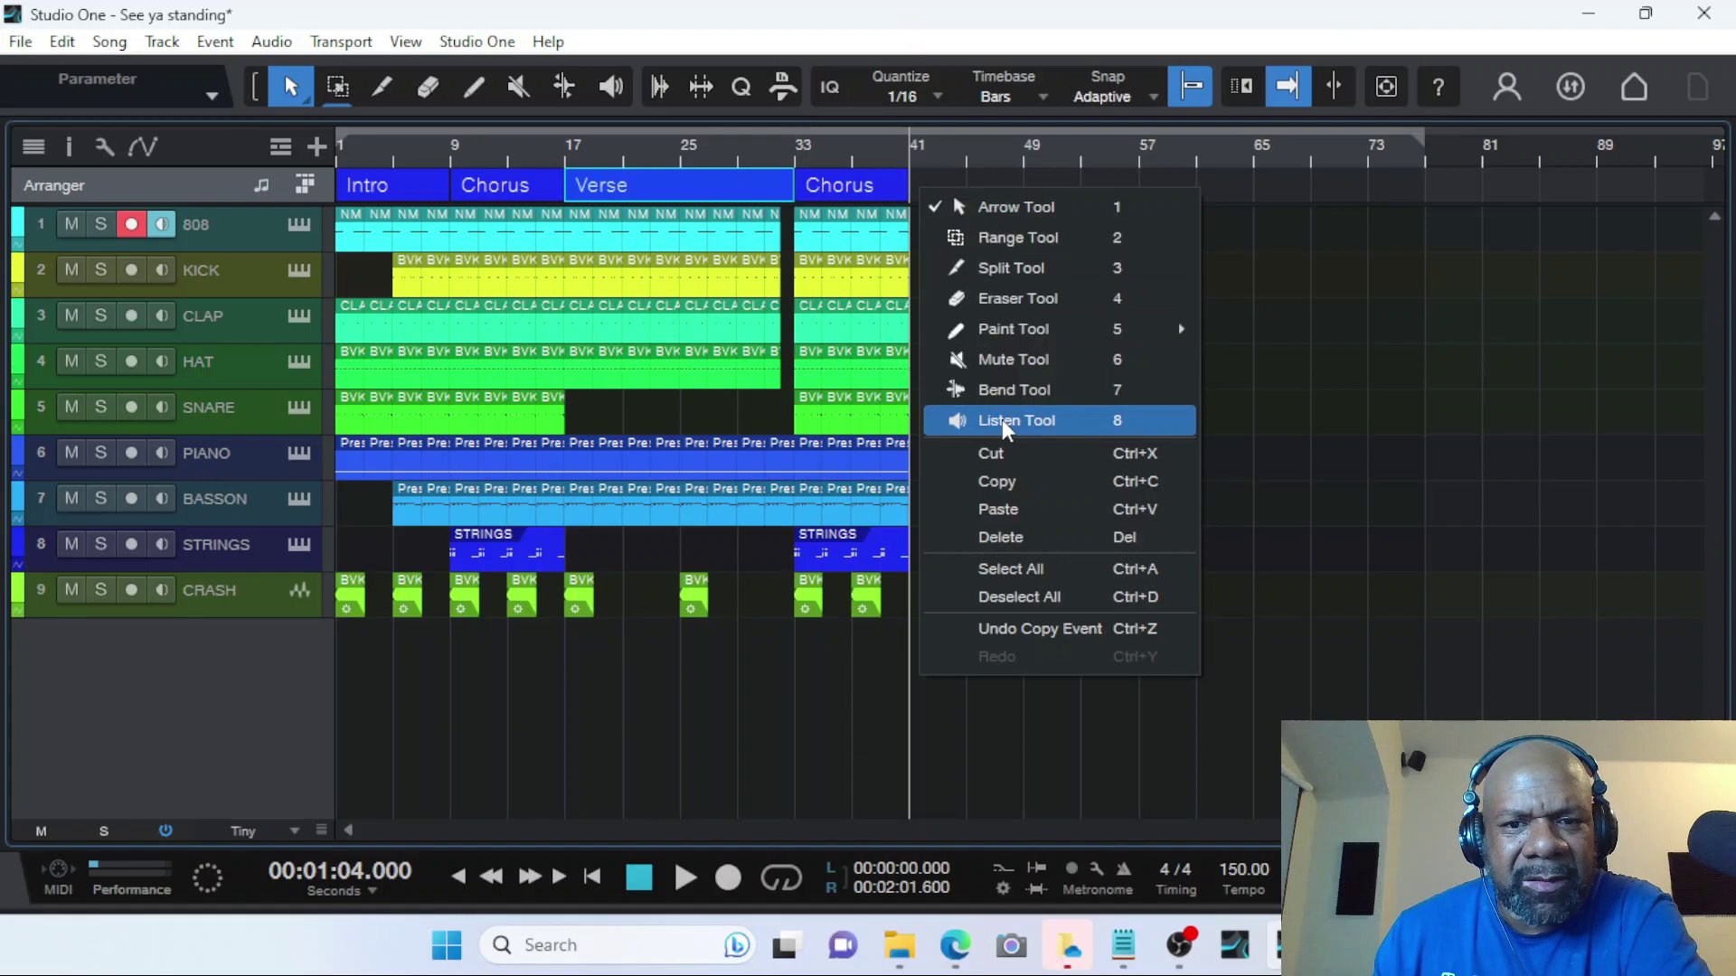
{"action": "left_click", "coordinate": [996, 509]}
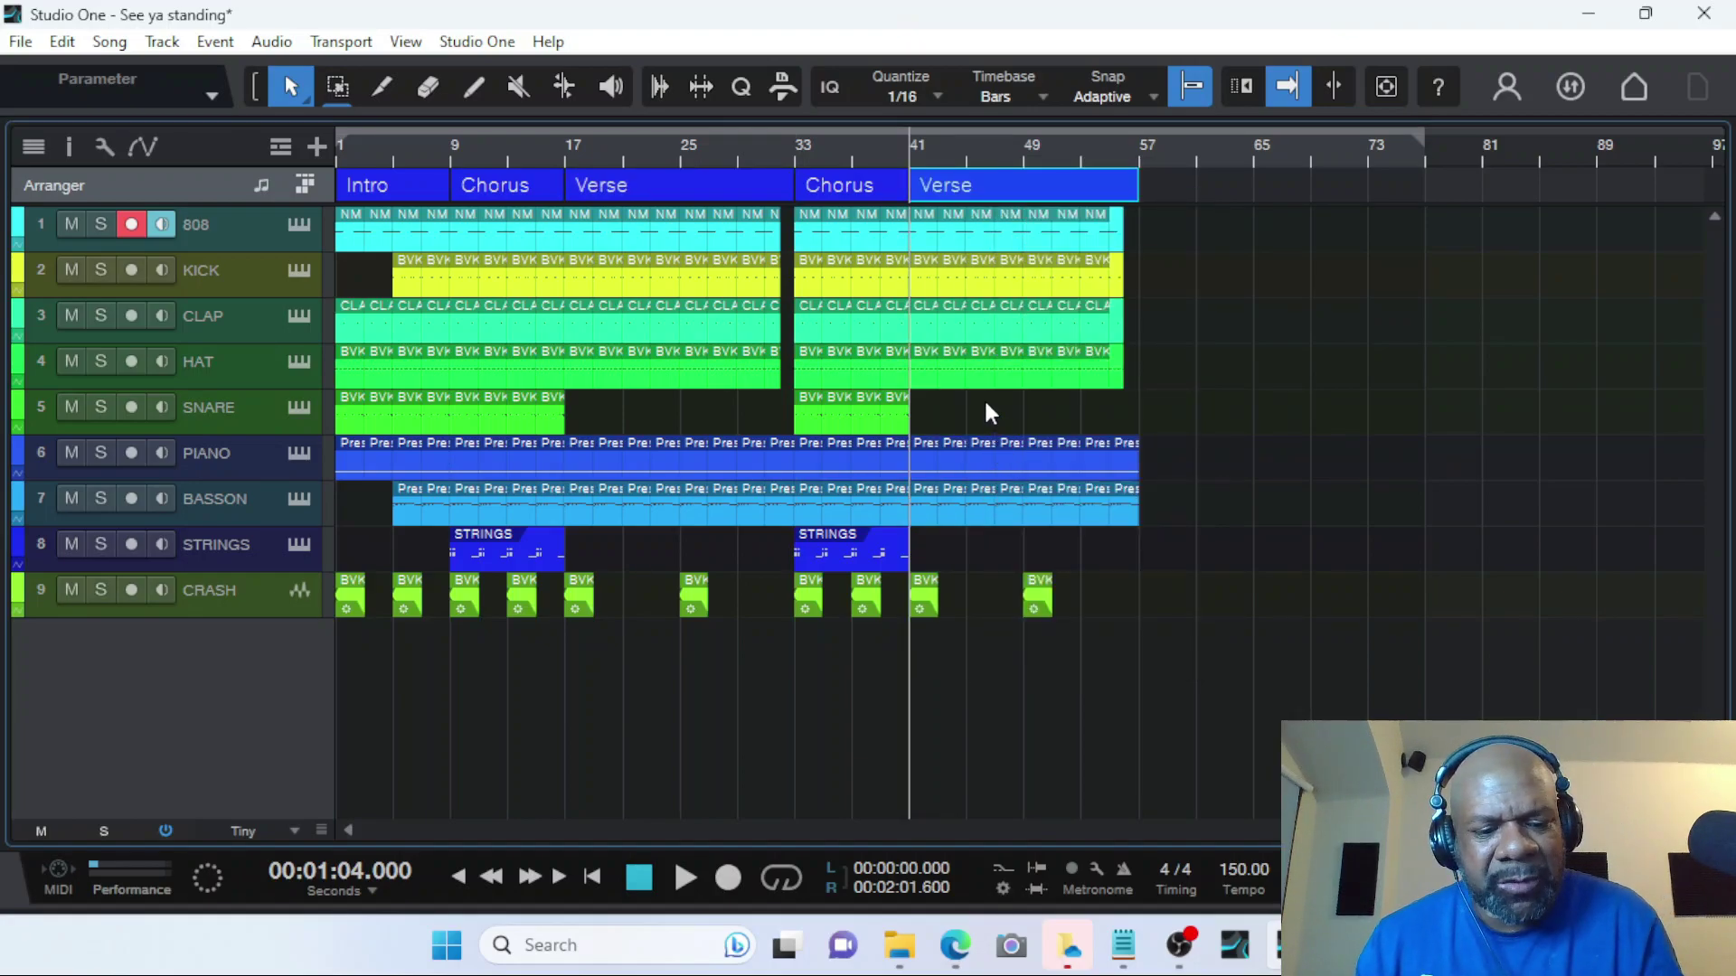
{"action": "key", "text": "ctrl+z"}
{"action": "key", "text": "ctrl+z"}
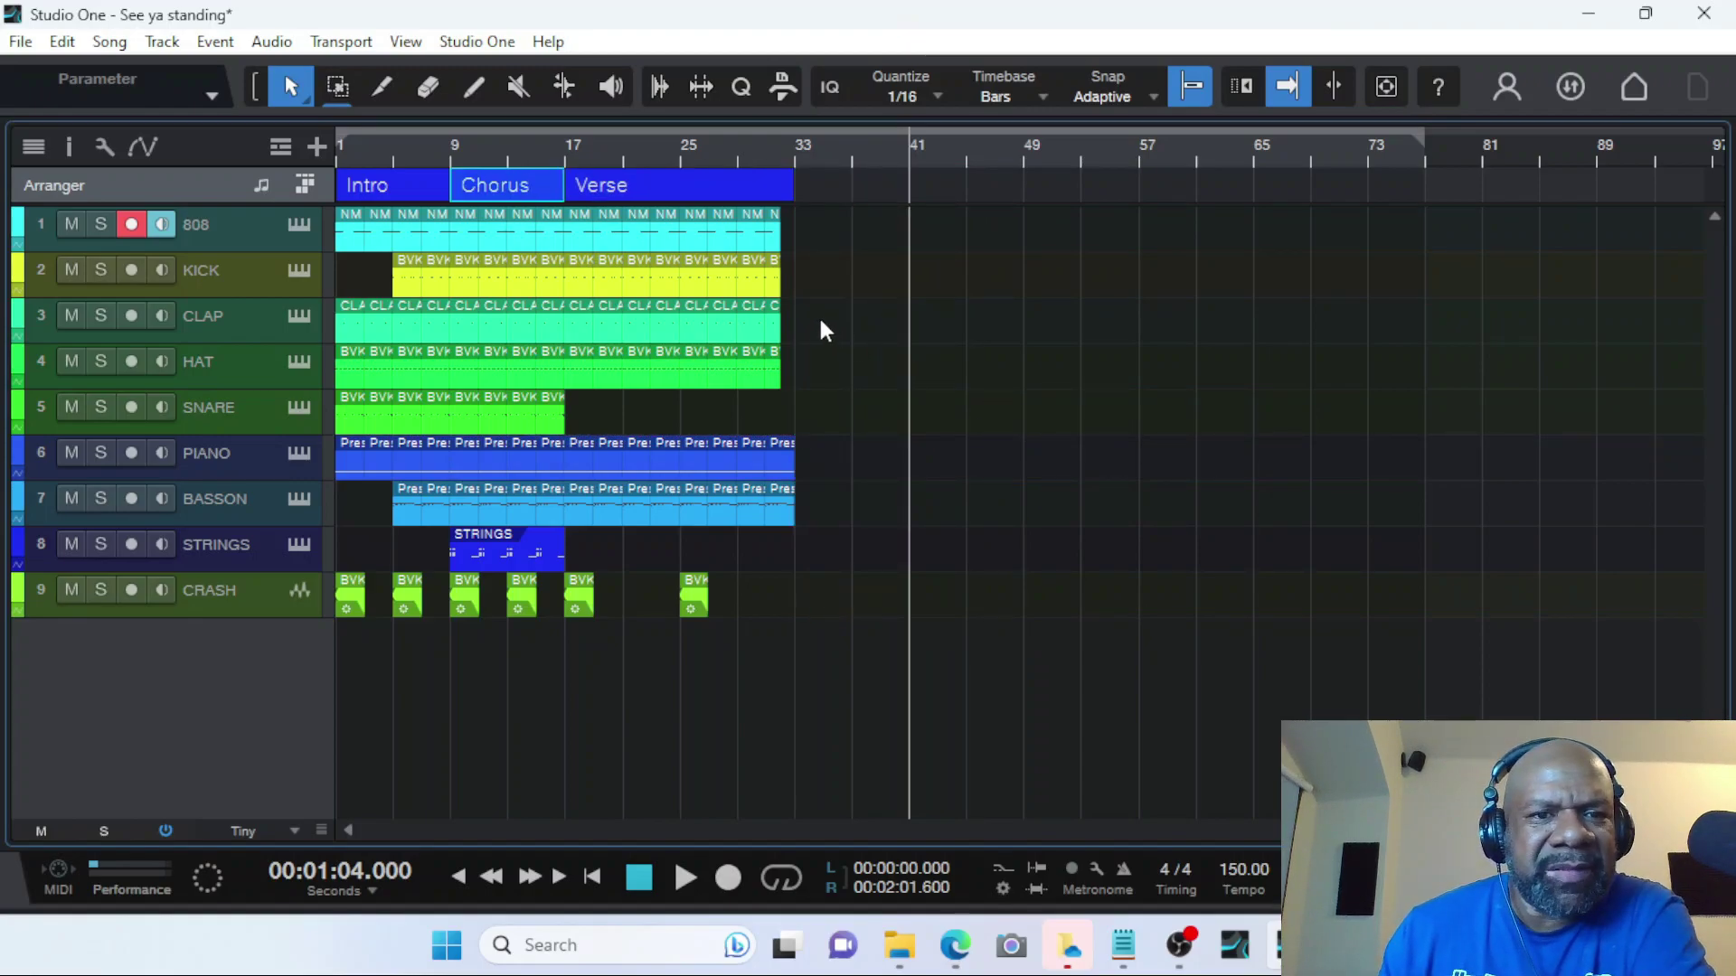
Select the Chorus and Verse sections together and copy them.
{"action": "left_click", "coordinate": [839, 191]}
{"action": "left_click_drag", "start_coordinate": [798, 193], "coordinate": [453, 184]}
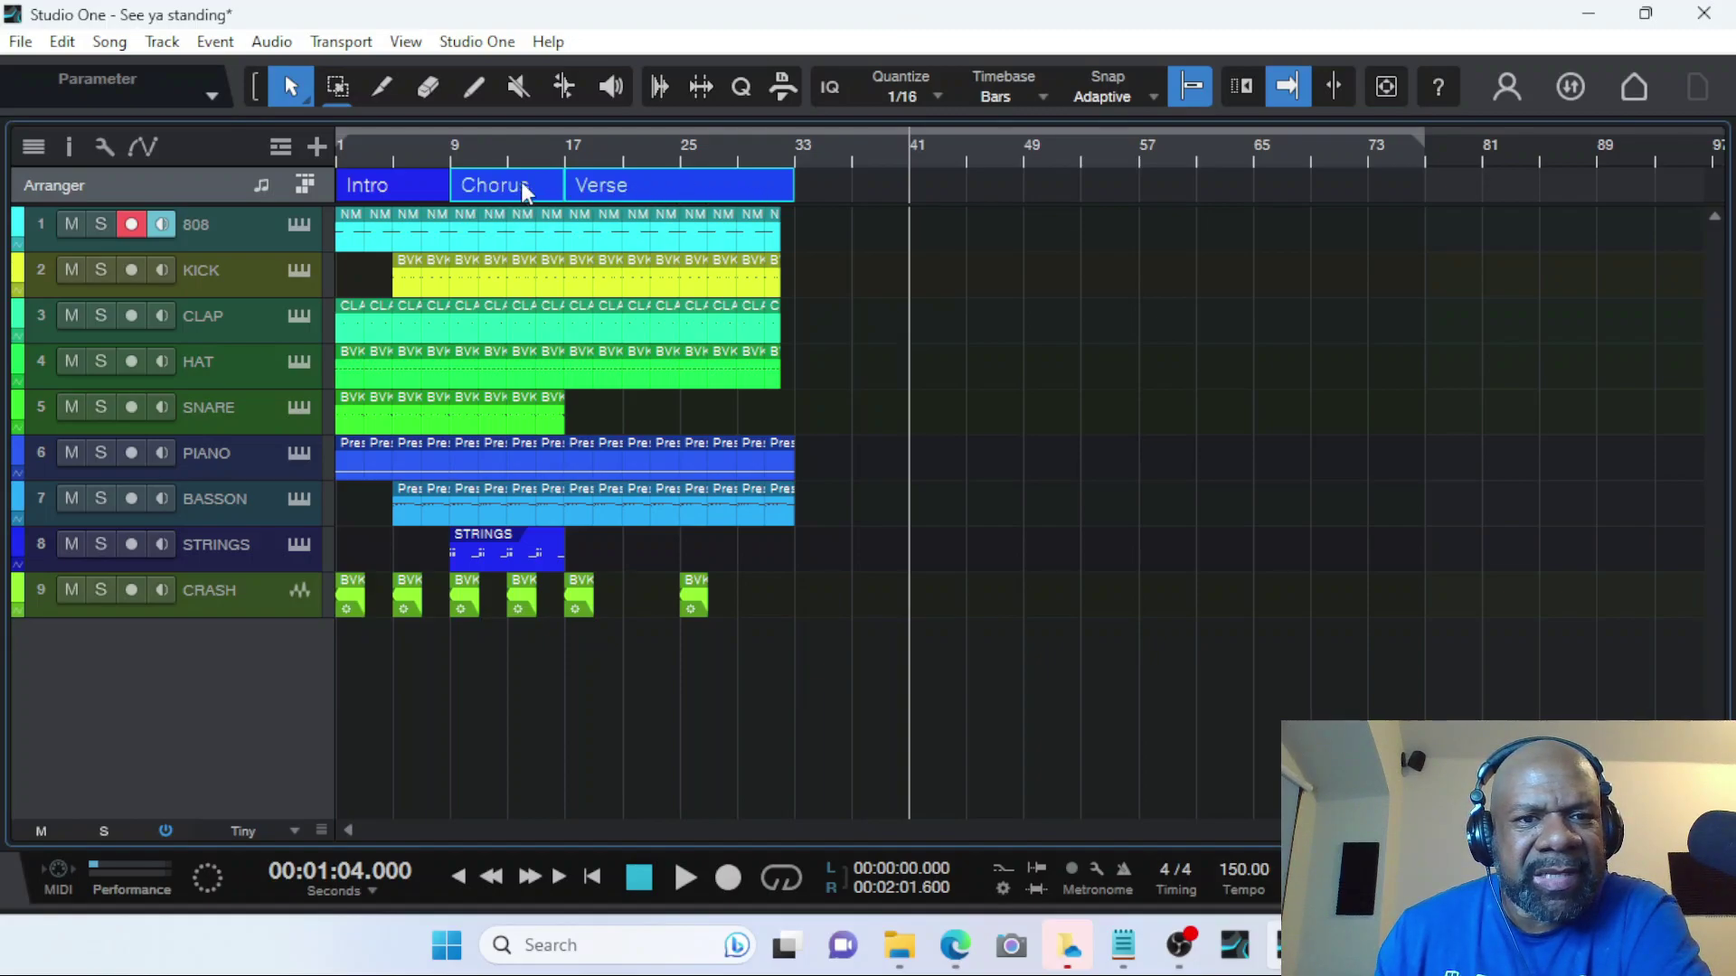
{"action": "left_click_drag", "start_coordinate": [838, 181], "coordinate": [503, 192]}
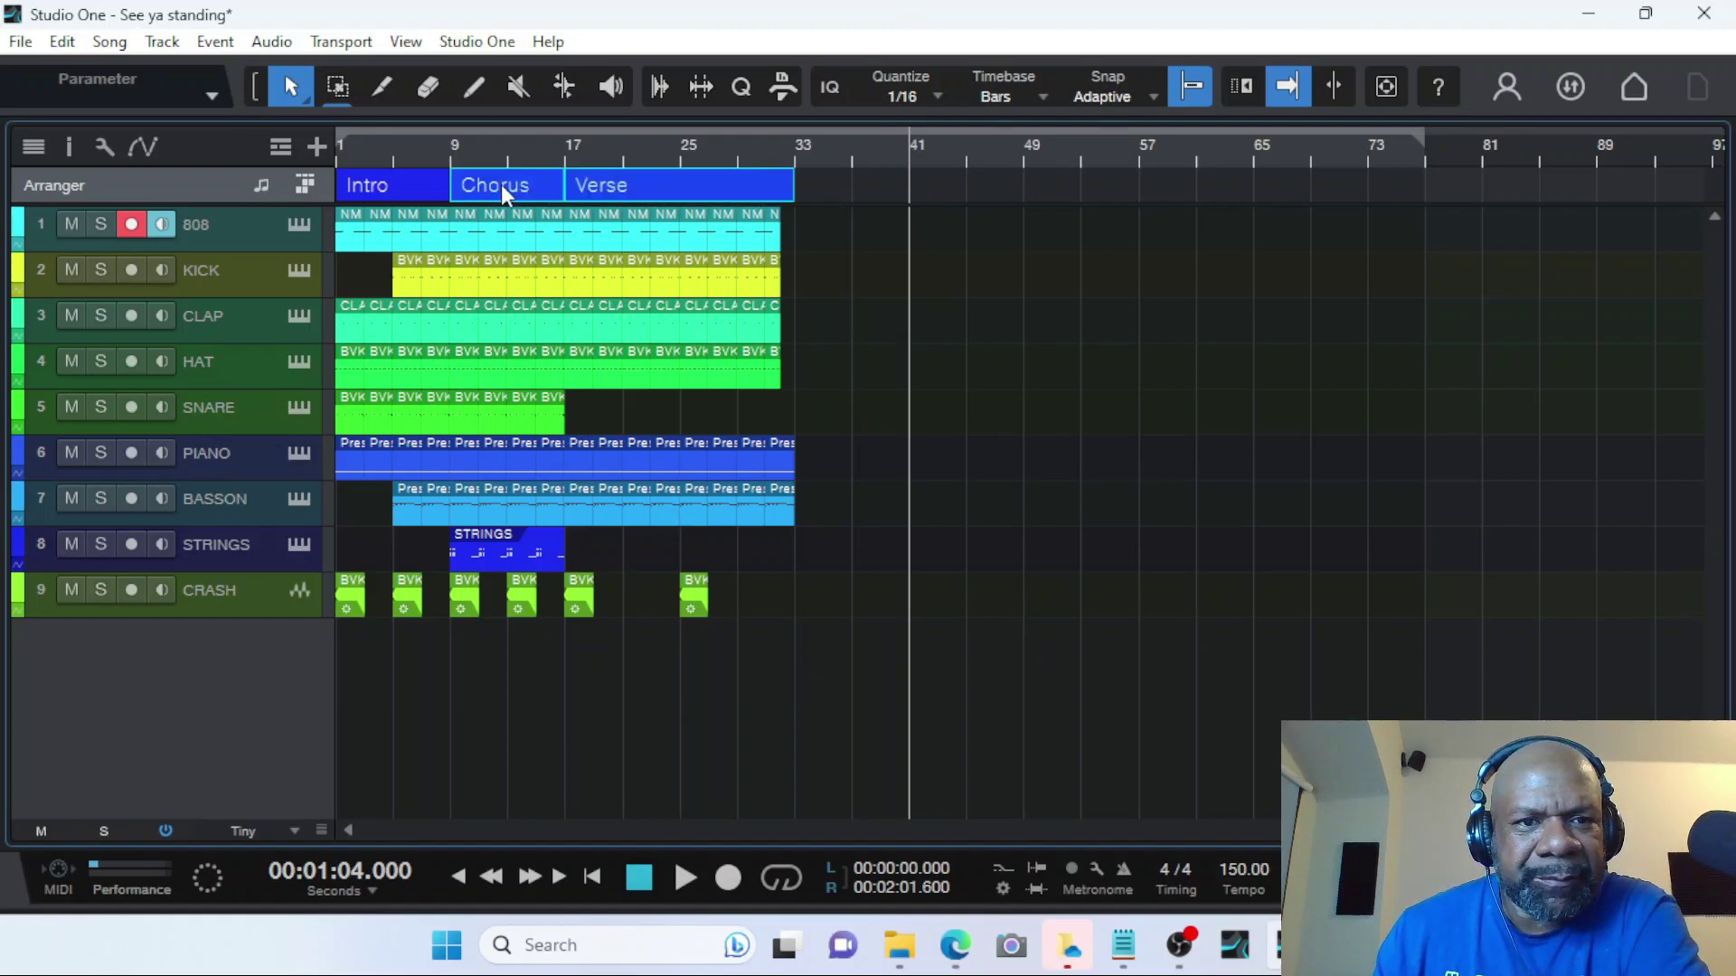
{"action": "right_click", "coordinate": [501, 184]}
{"action": "left_click", "coordinate": [572, 354]}
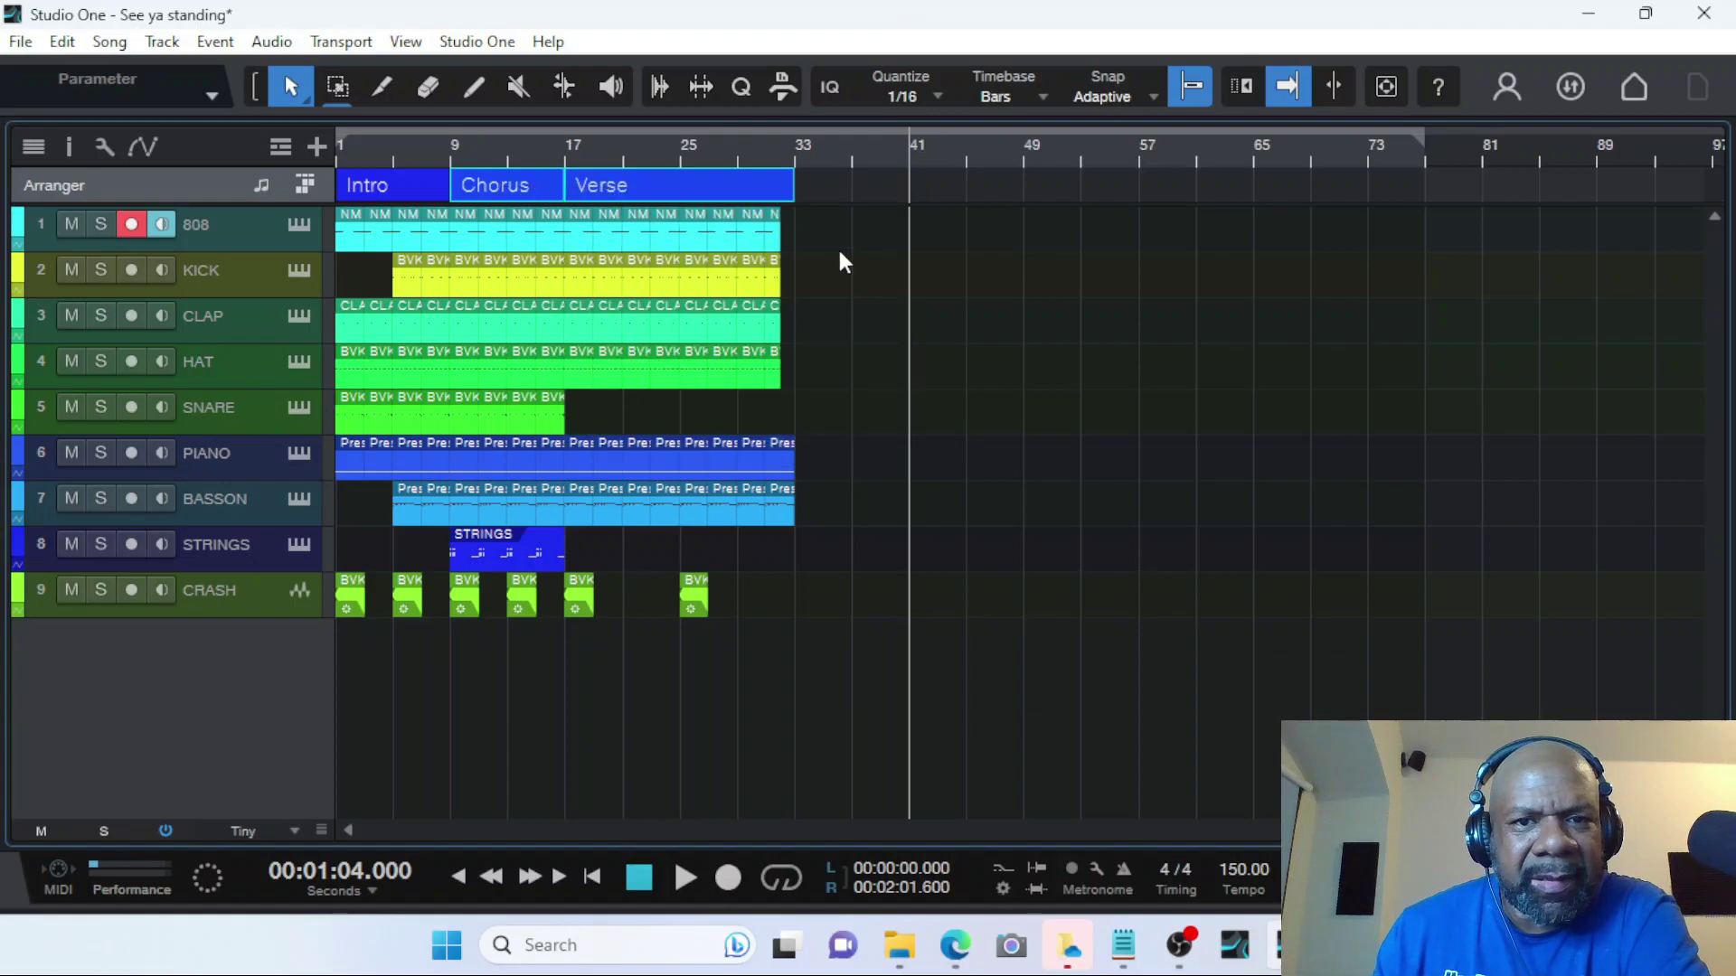
Paste the copied Chorus–Verse pair at bar 33 and again at bar 57.
{"action": "left_click", "coordinate": [796, 156]}
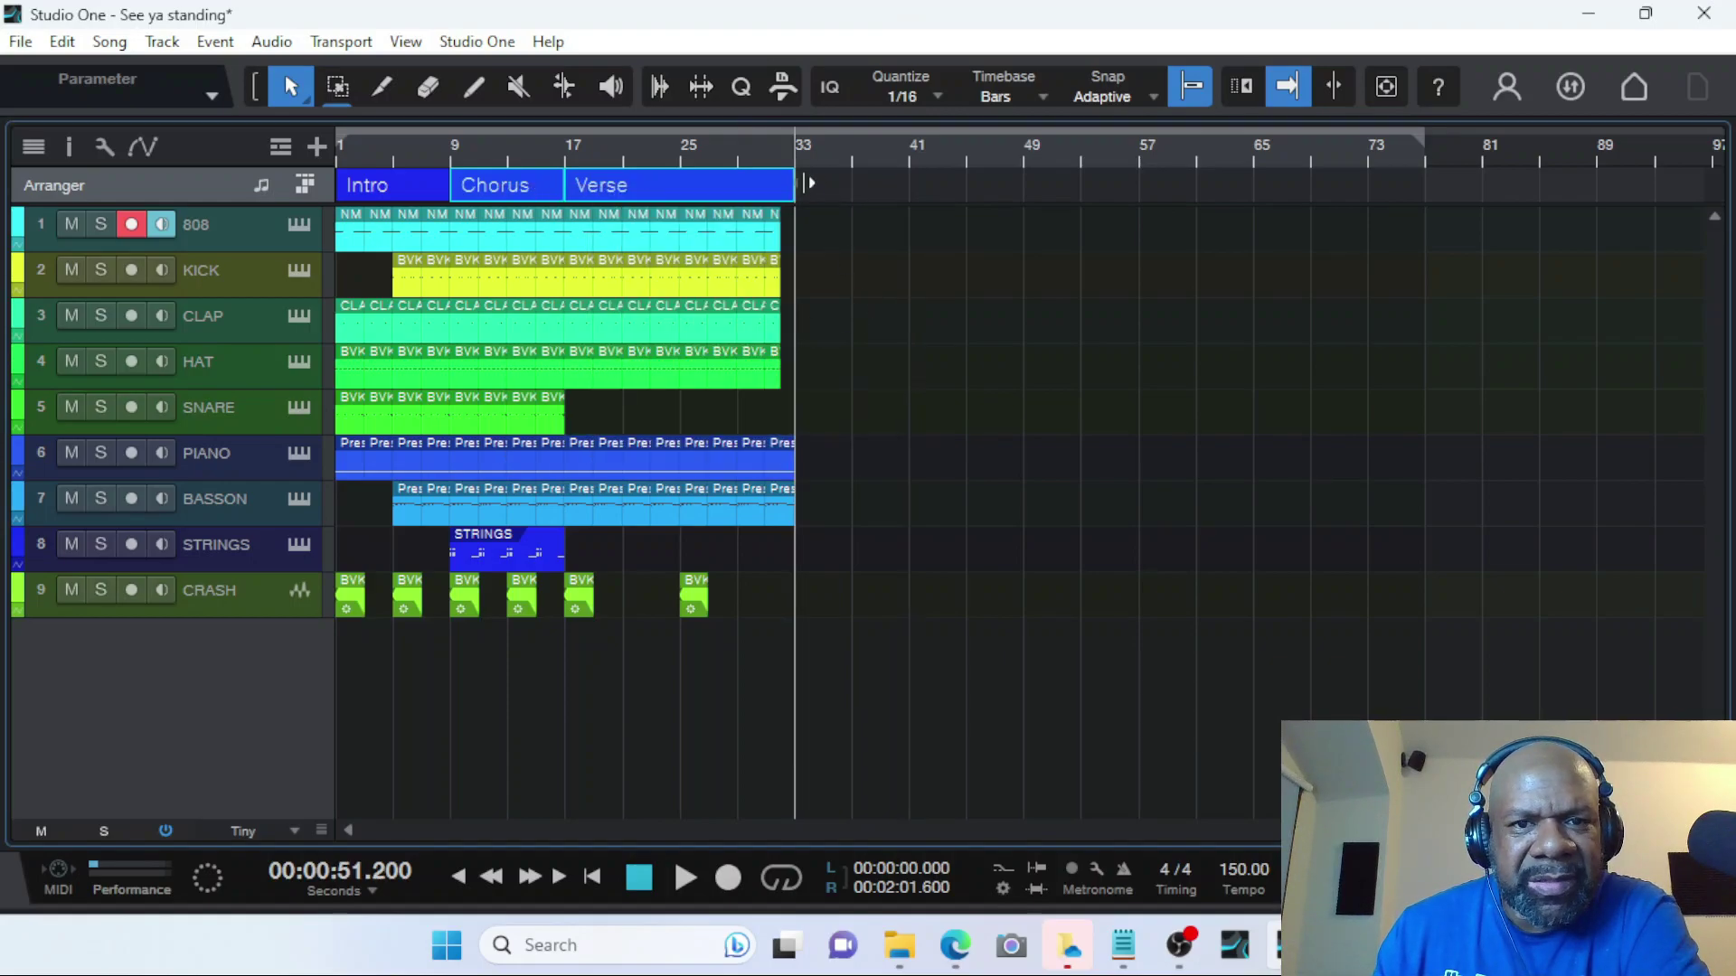
{"action": "right_click", "coordinate": [803, 186]}
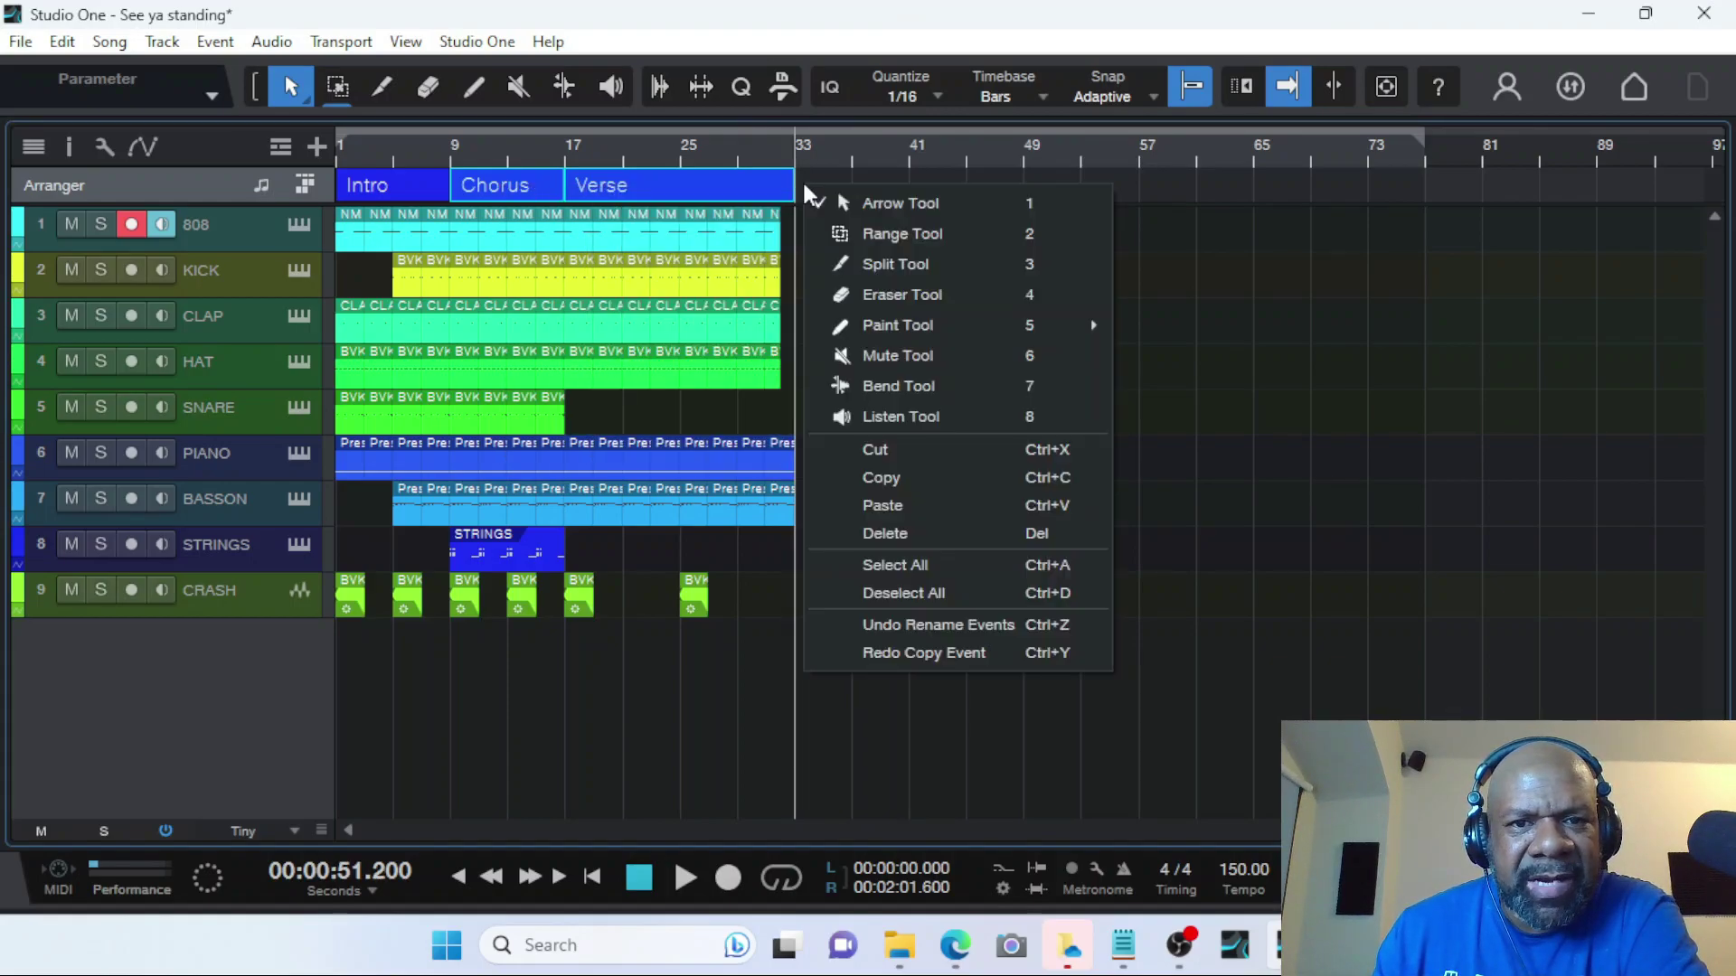
{"action": "left_click", "coordinate": [902, 503]}
{"action": "left_click", "coordinate": [1141, 148]}
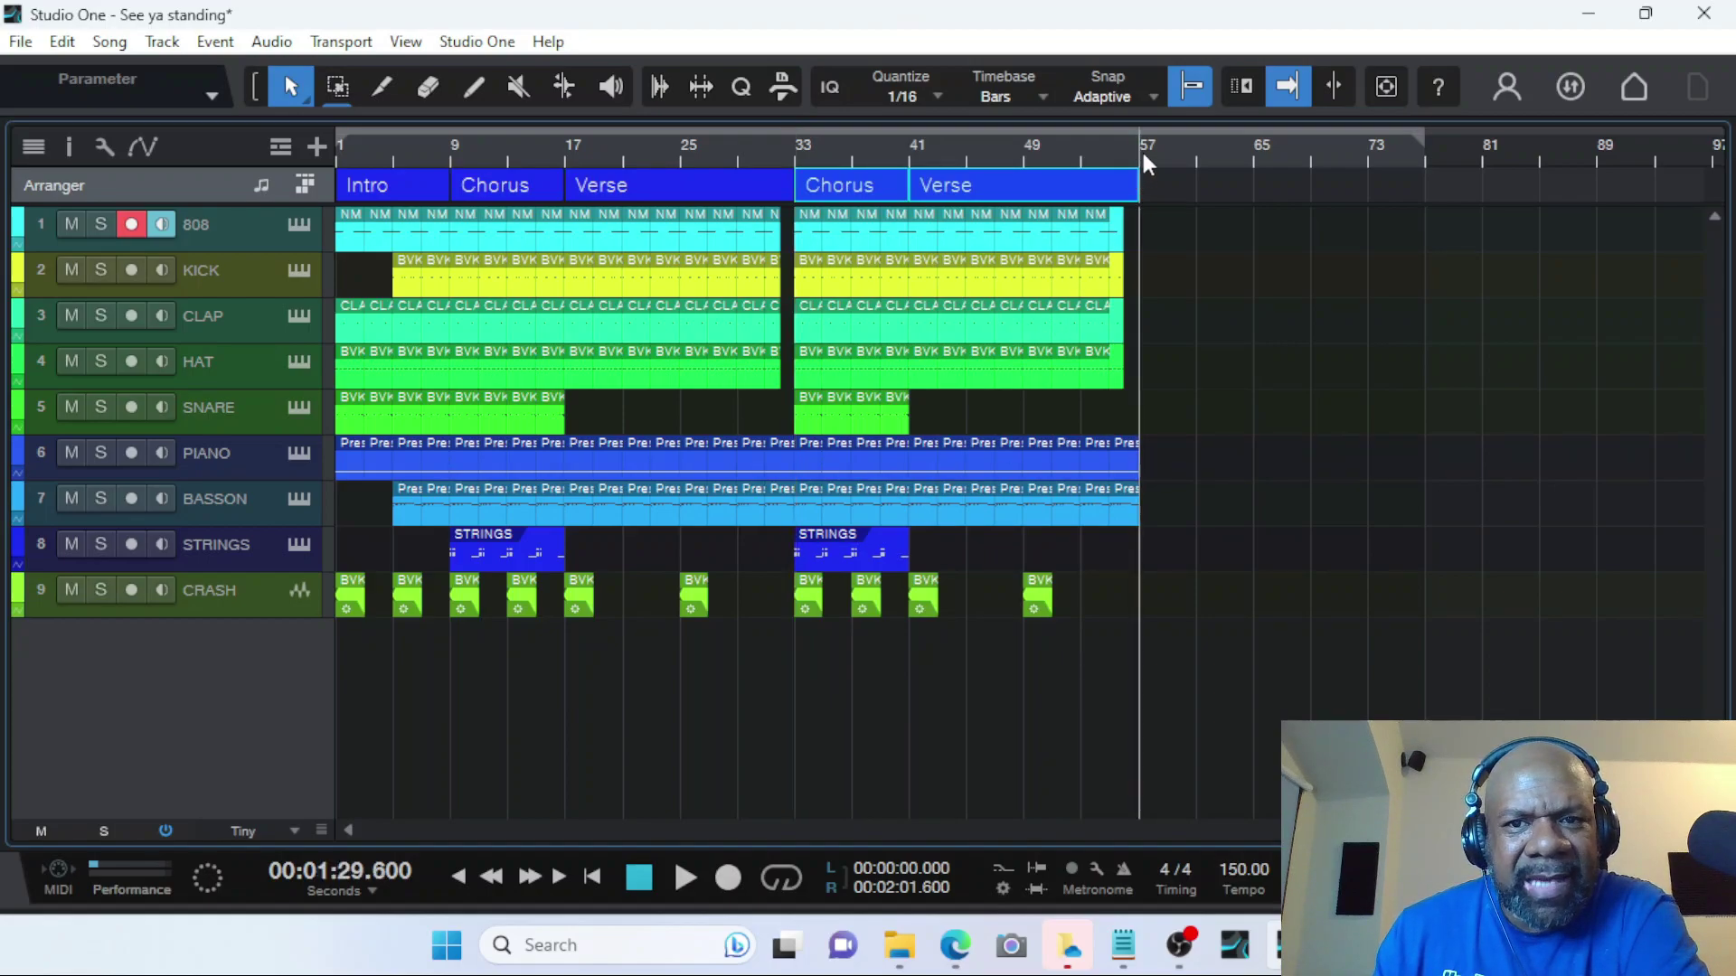
{"action": "right_click", "coordinate": [1159, 186]}
{"action": "left_click", "coordinate": [1264, 503]}
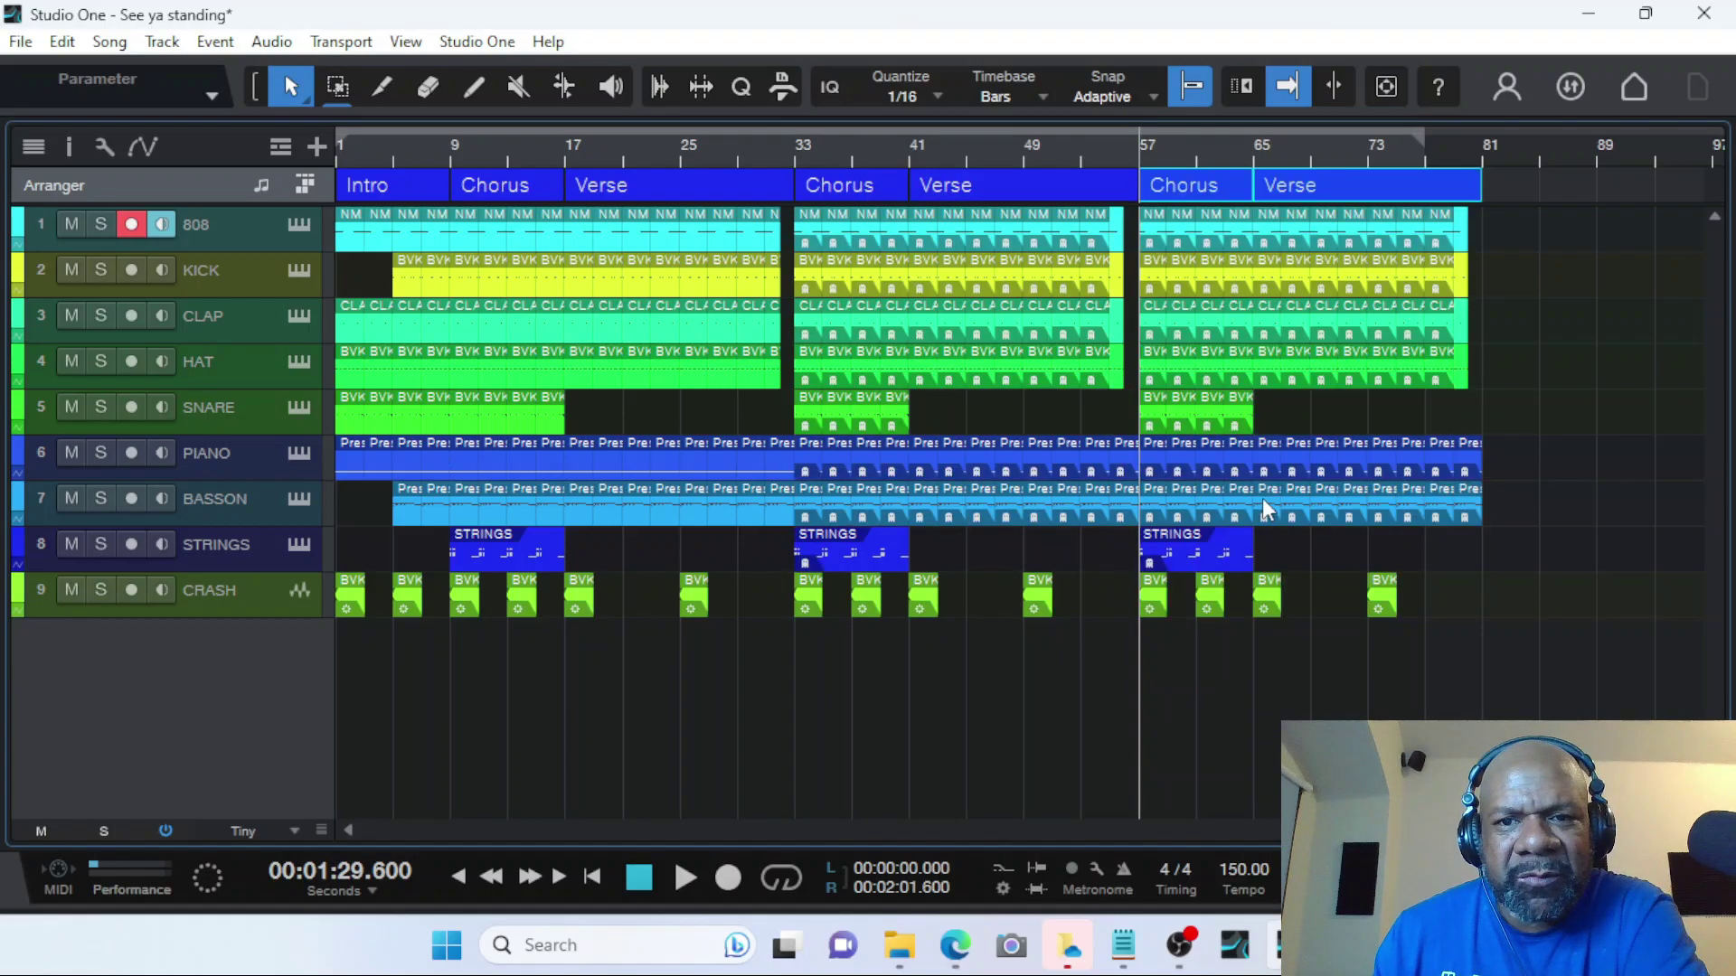
Copy the Intro section with its events and paste it at bar 81.
{"action": "left_click", "coordinate": [394, 182]}
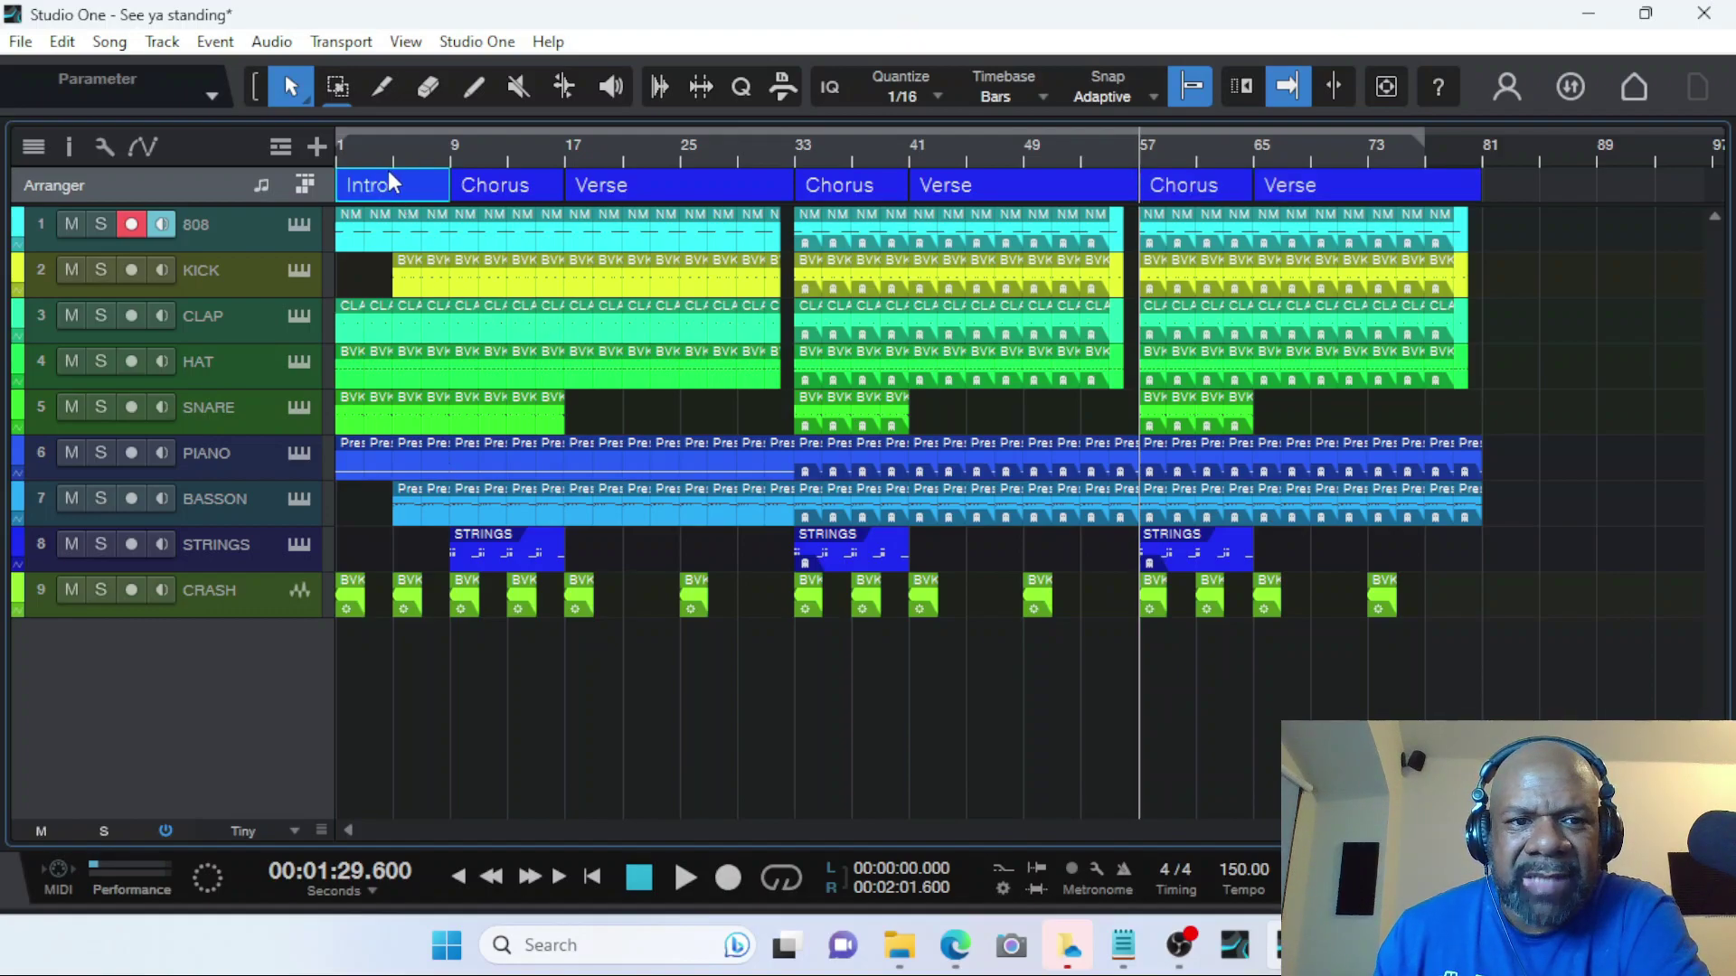
{"action": "right_click", "coordinate": [384, 175]}
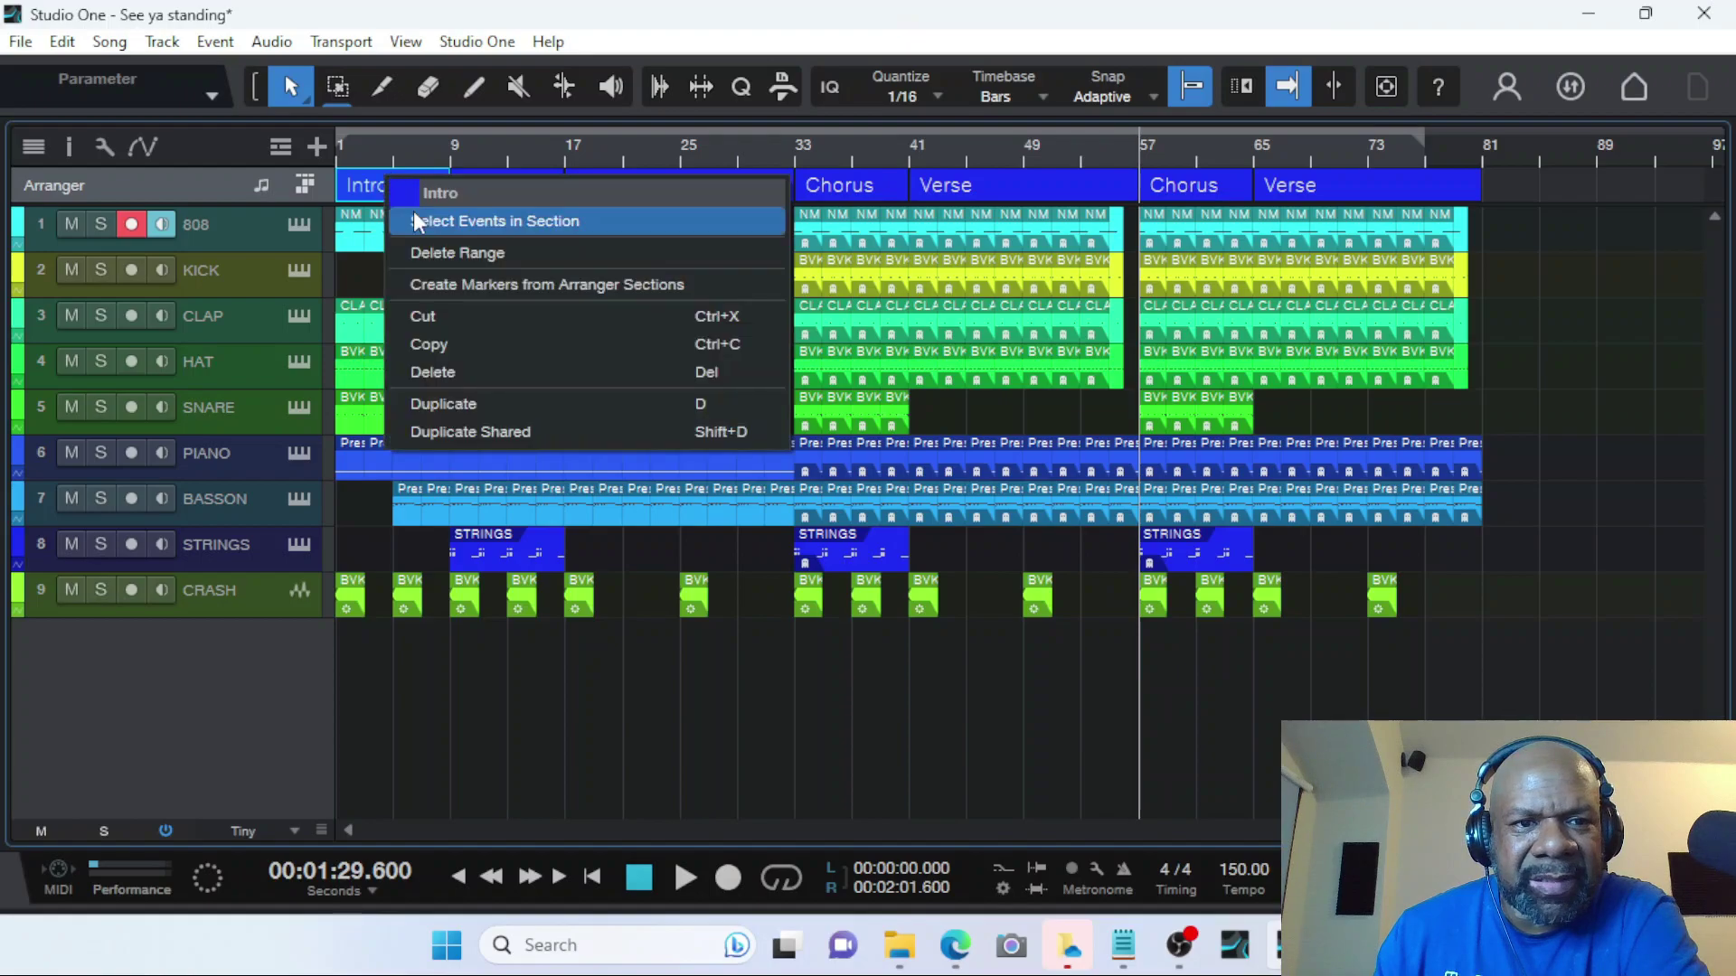
{"action": "left_click", "coordinate": [436, 345]}
{"action": "left_click", "coordinate": [1485, 155]}
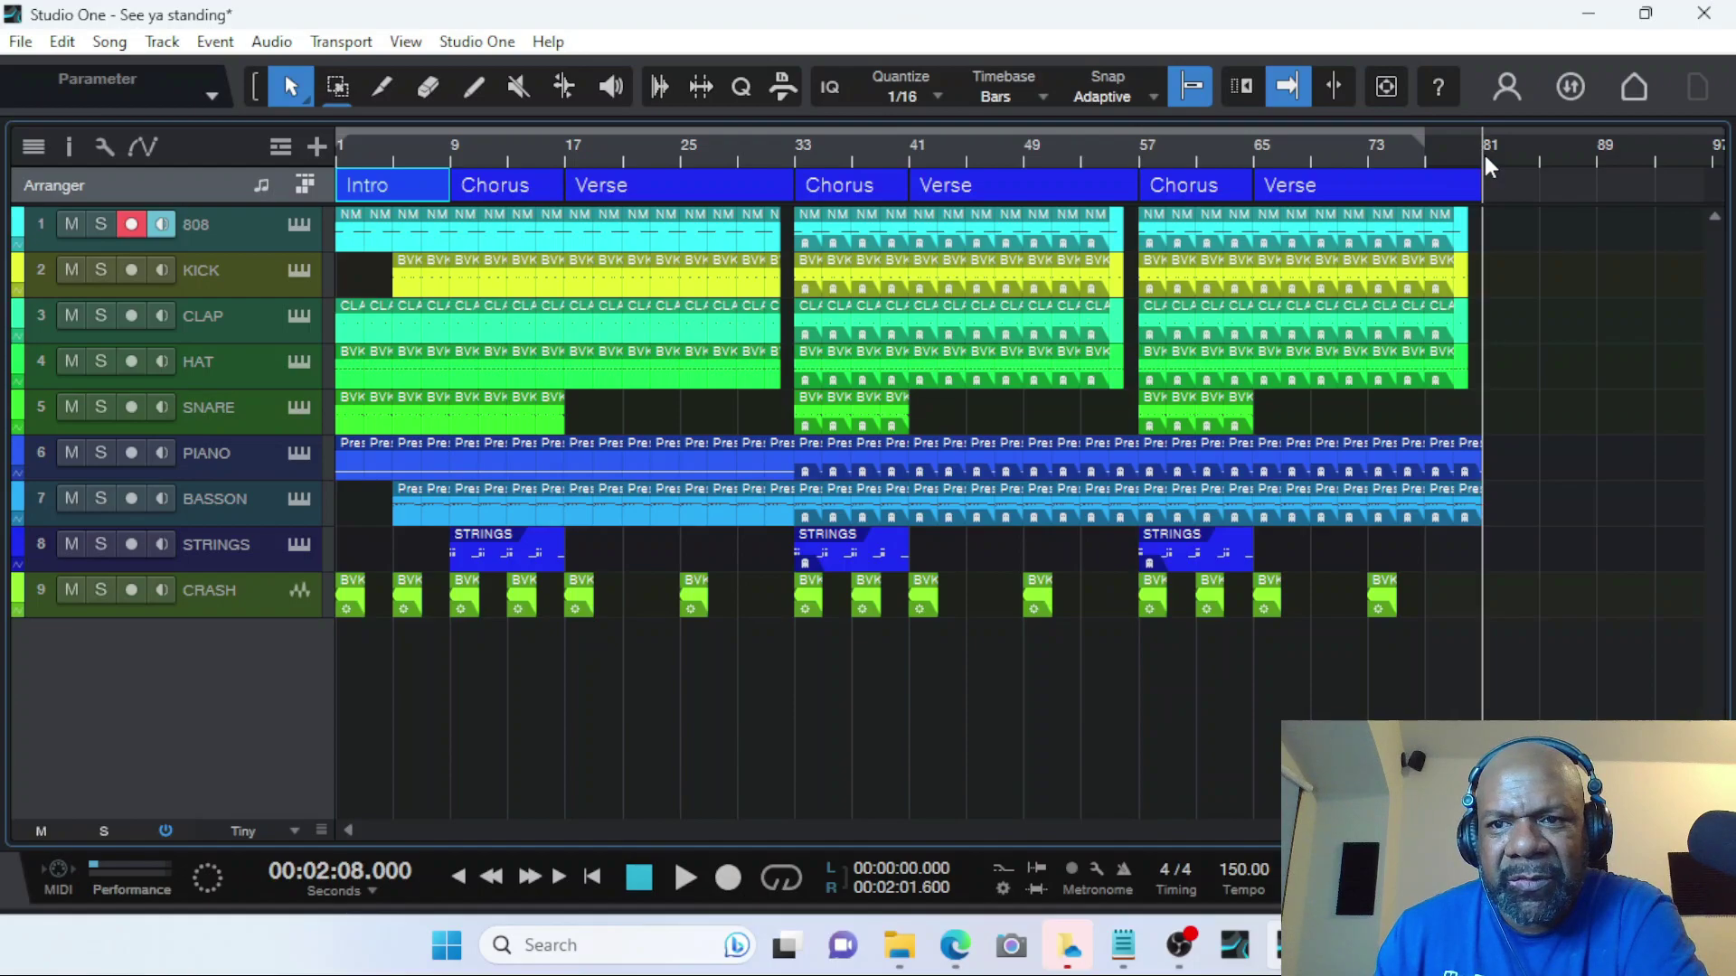
{"action": "right_click", "coordinate": [1485, 155]}
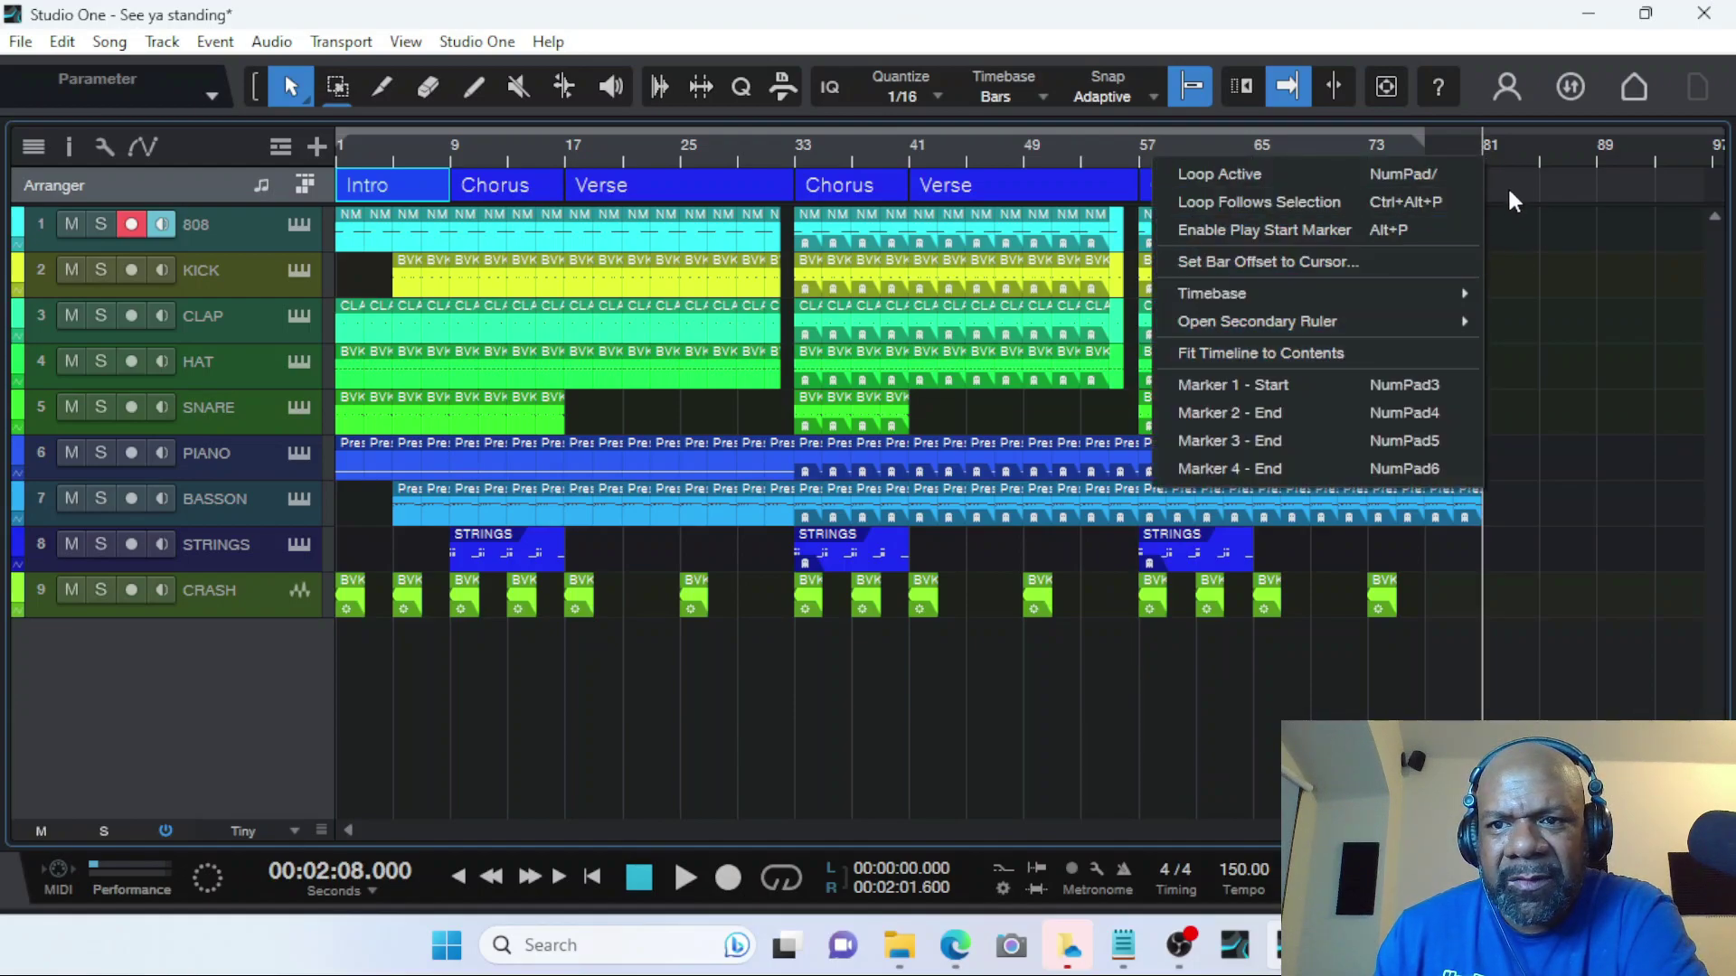
{"action": "left_click", "coordinate": [1507, 187]}
{"action": "right_click", "coordinate": [1490, 181]}
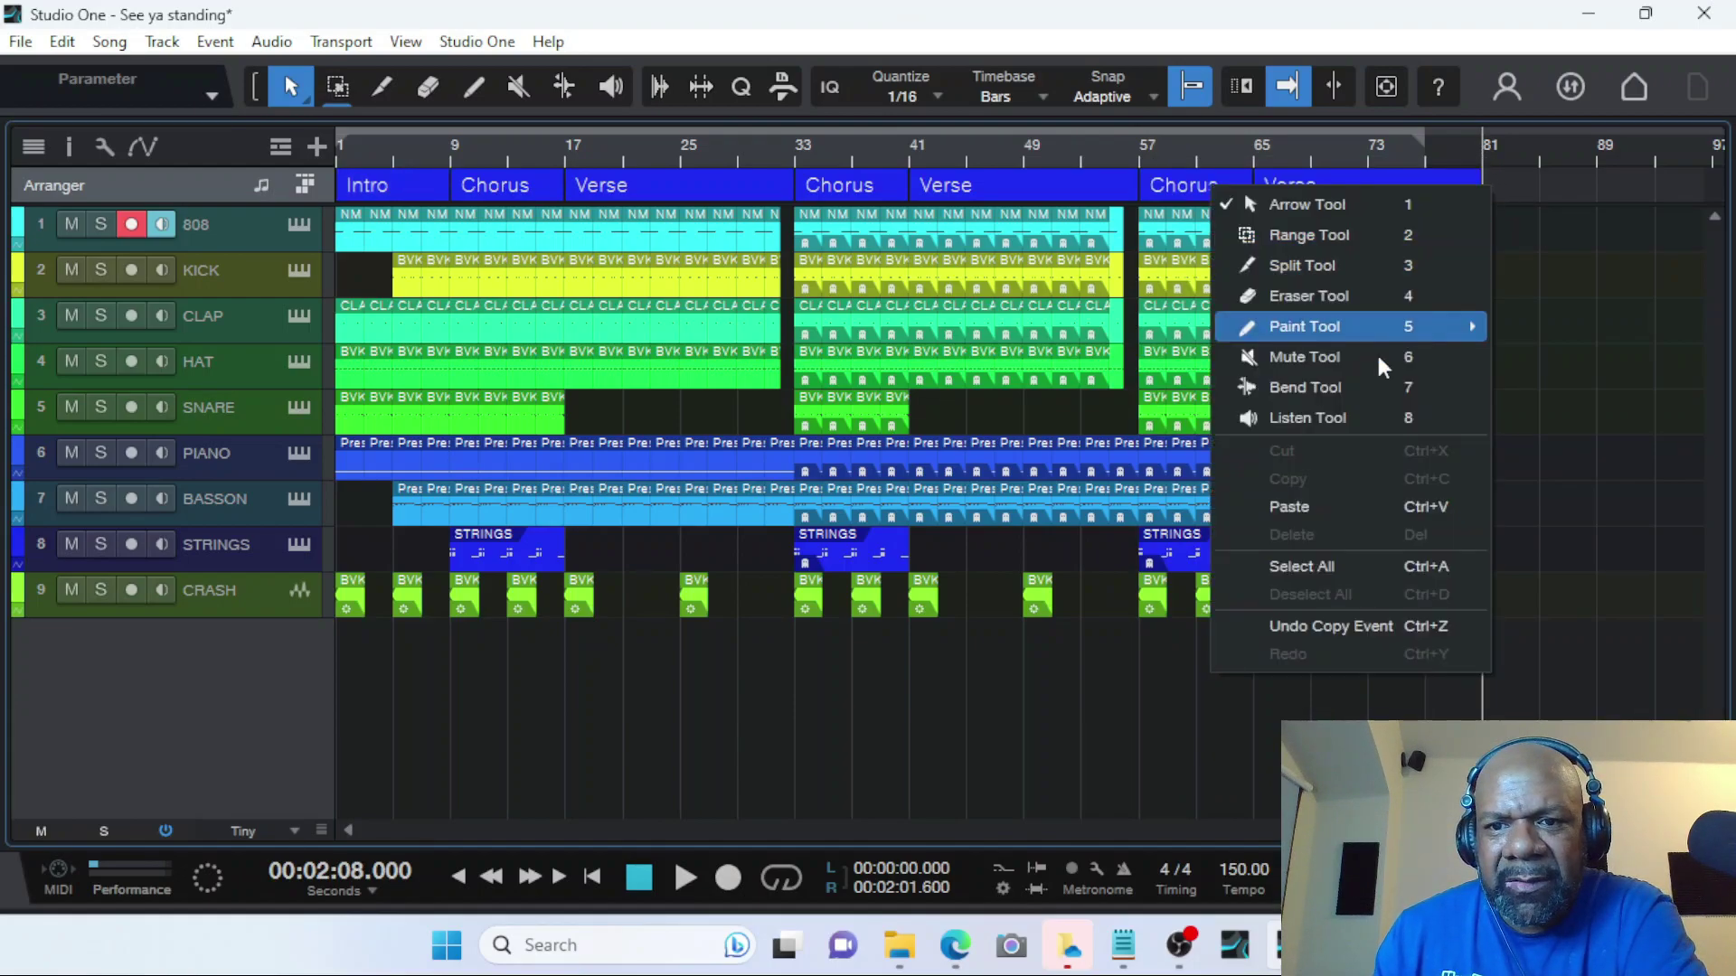
{"action": "left_click", "coordinate": [1293, 505]}
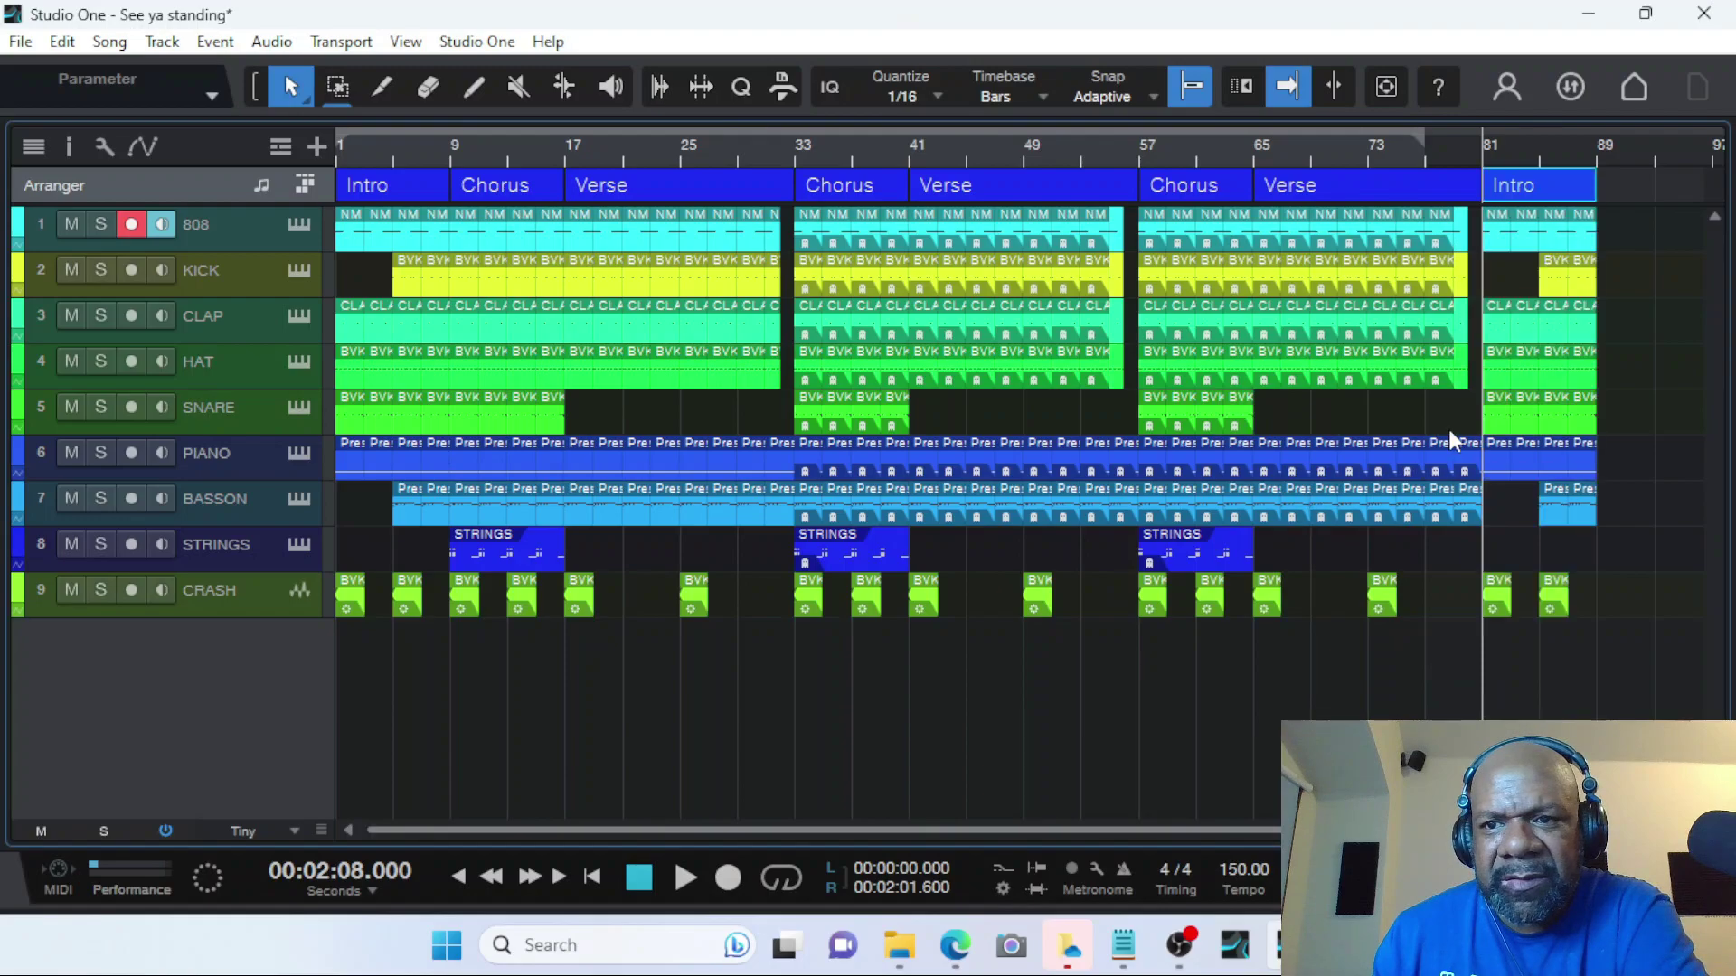
Rename the section at bar 81 to 'outro'.
{"action": "right_click", "coordinate": [1528, 188]}
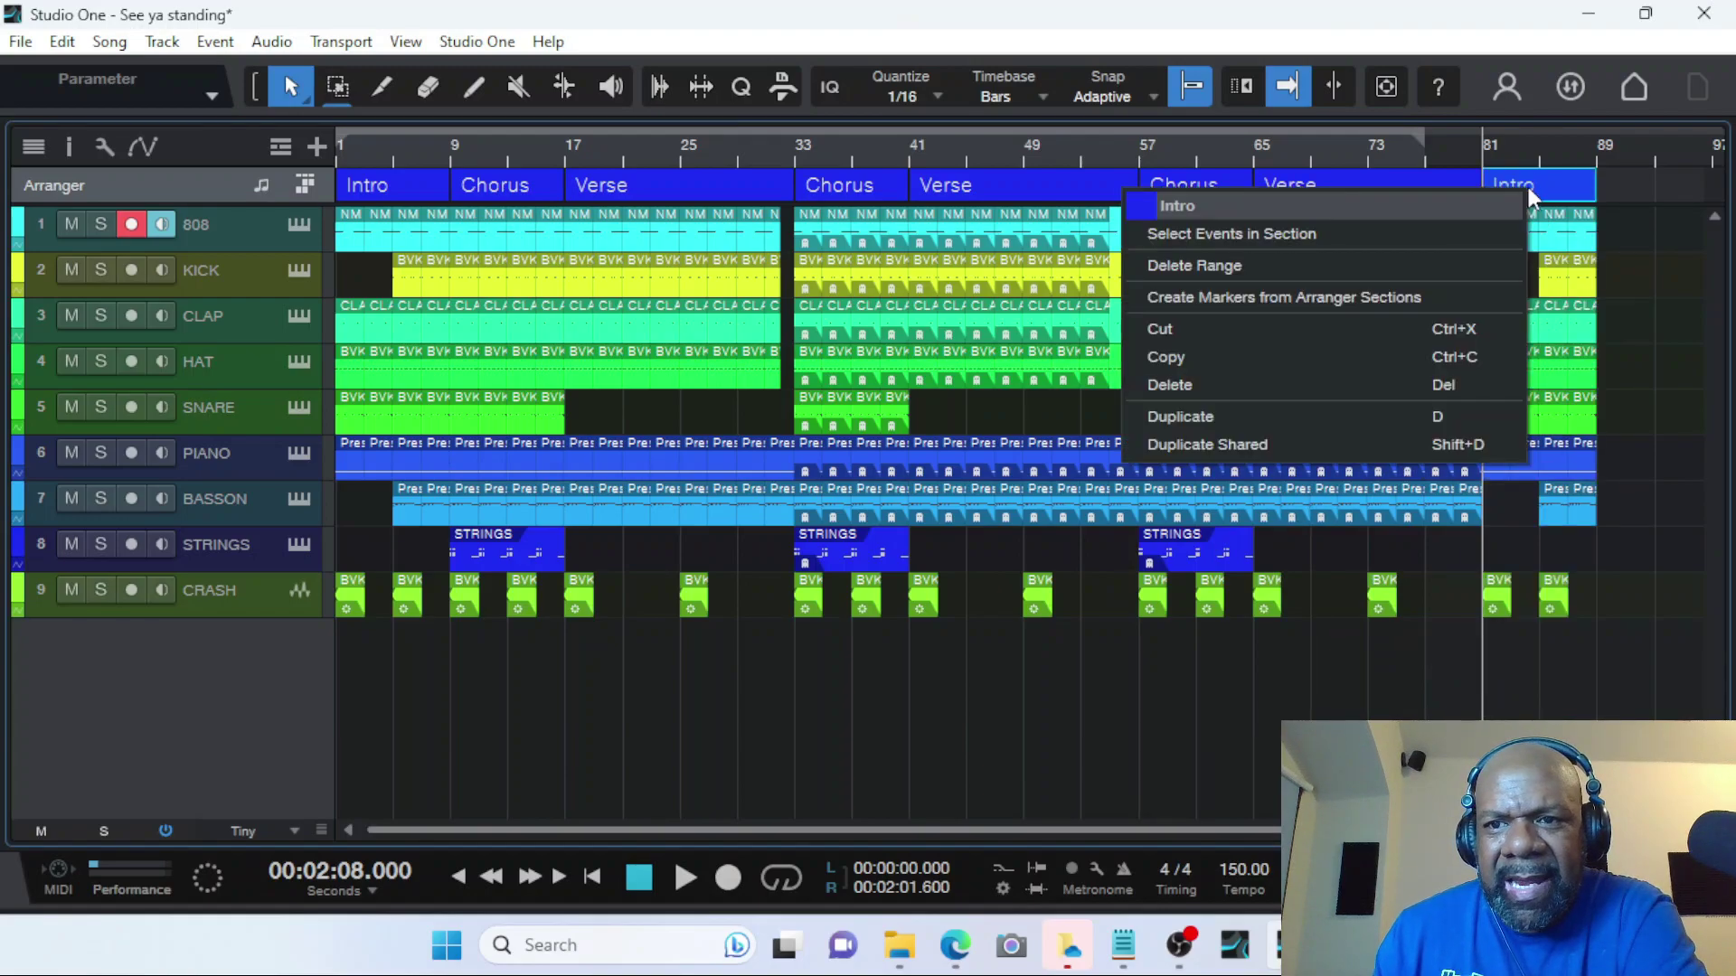
{"action": "left_click", "coordinate": [1296, 213]}
{"action": "type", "text": "out"}
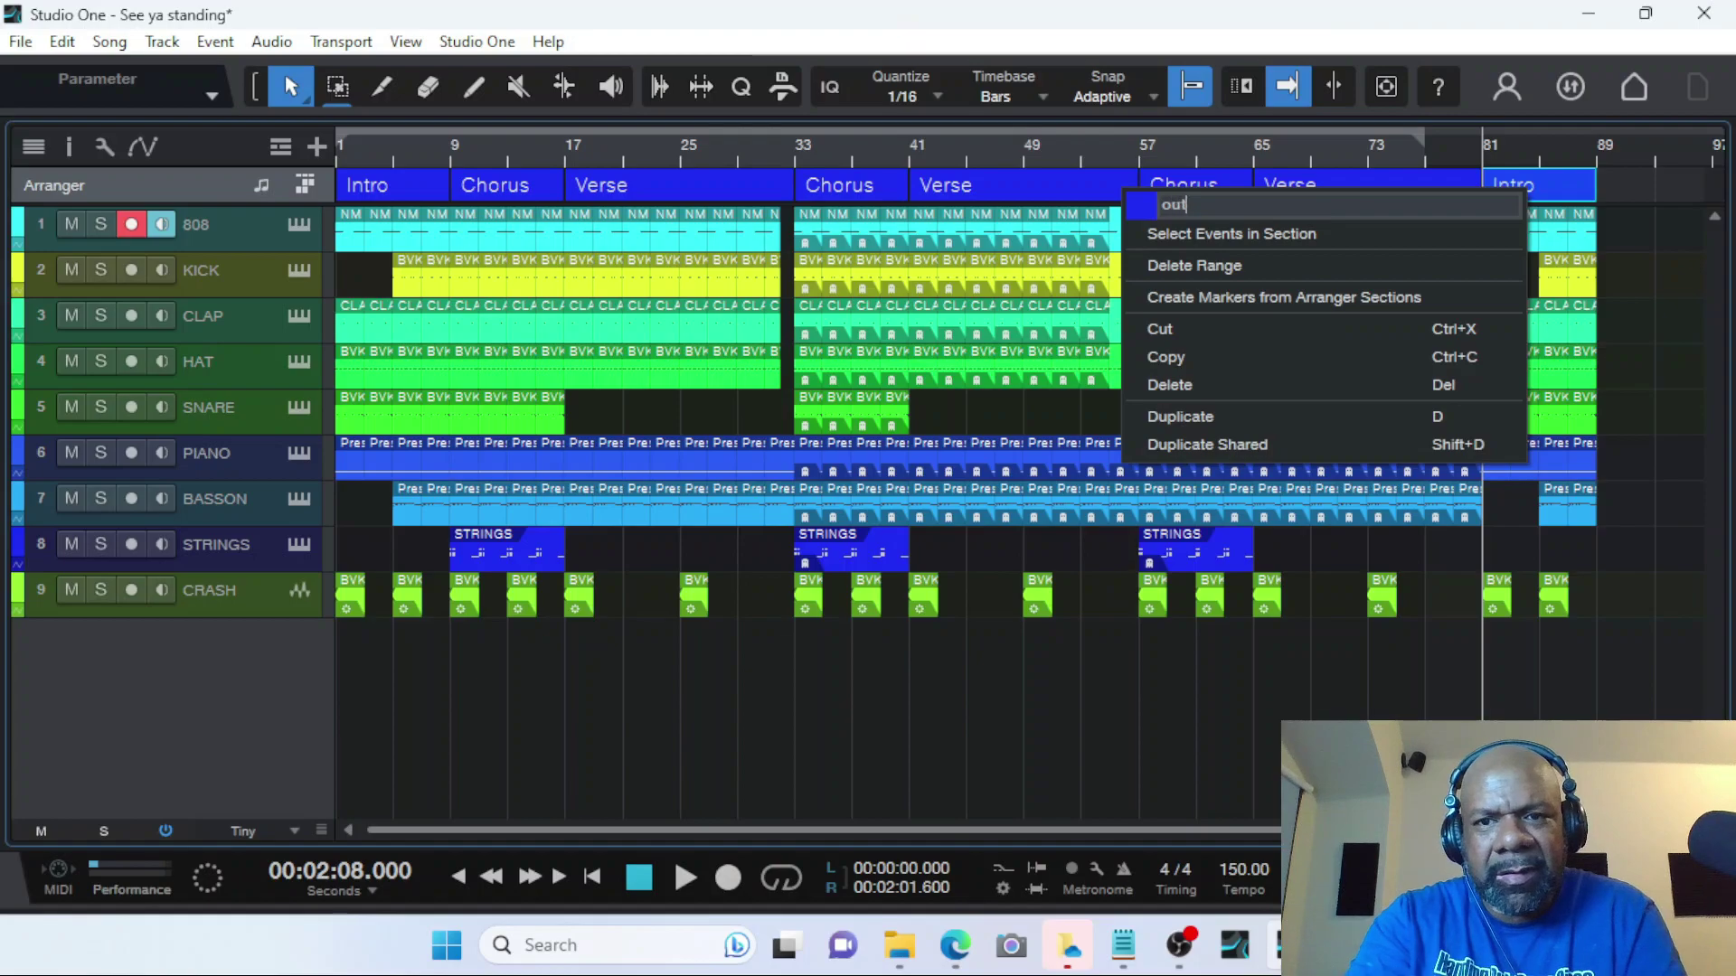
{"action": "type", "text": "ro"}
{"action": "key", "text": "Return"}
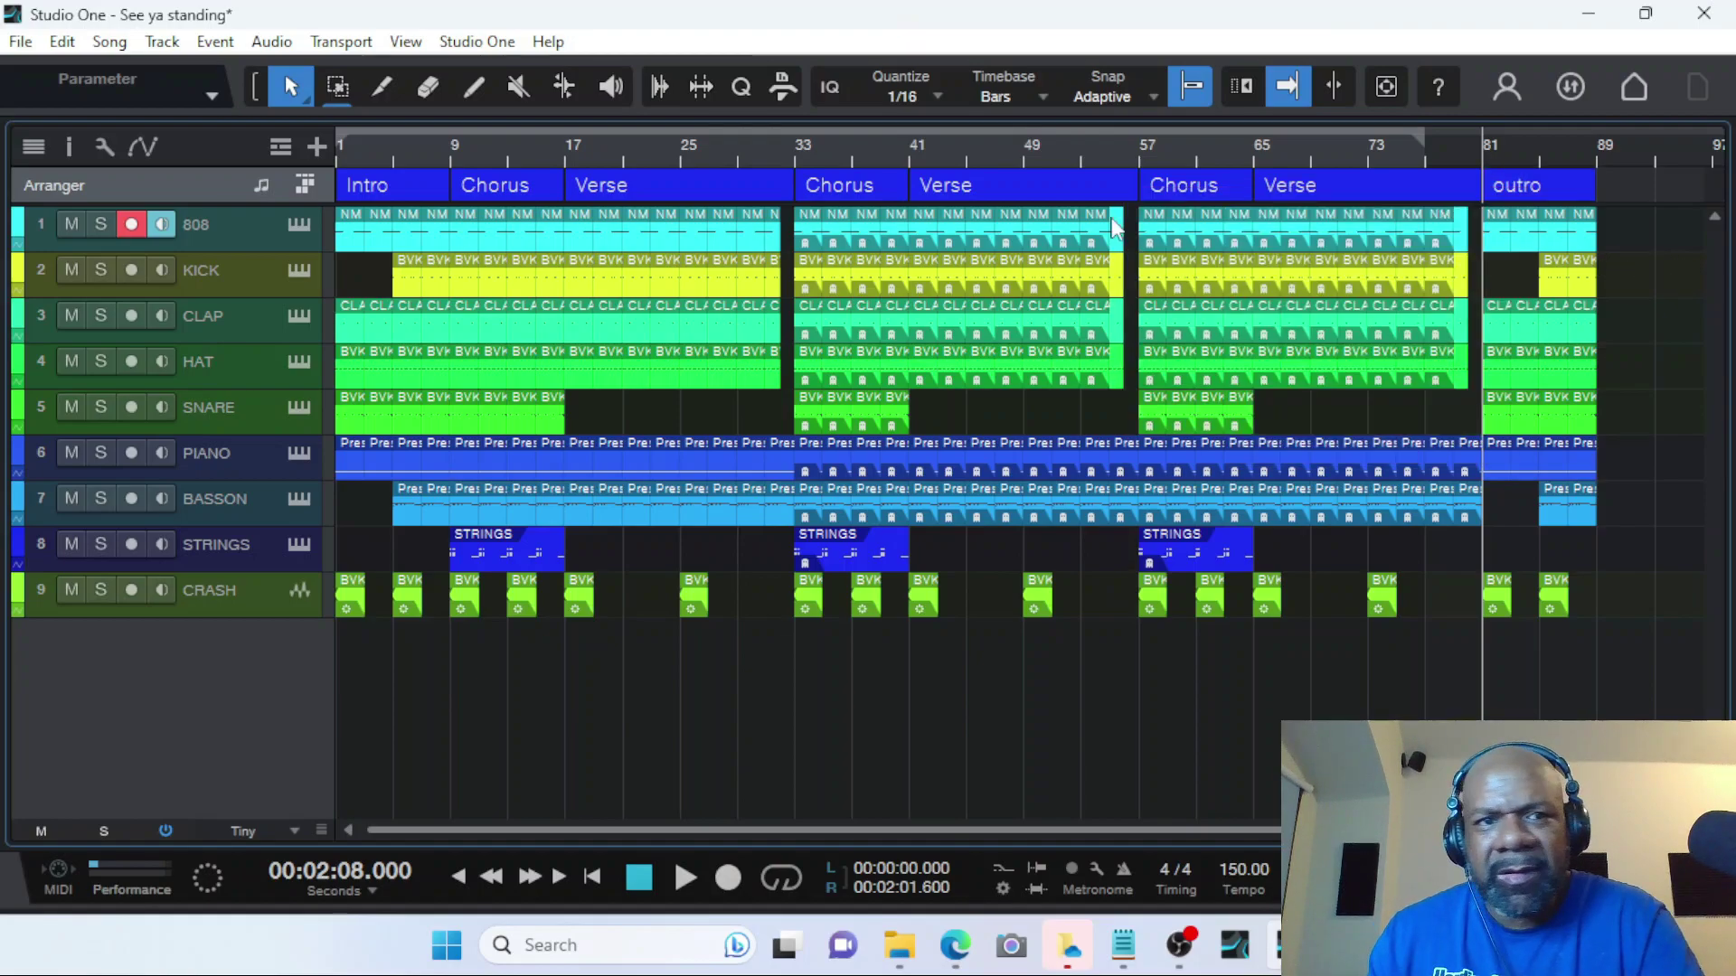
Erase the outro's last Clap, first Hat and middle Snare events.
{"action": "left_click", "coordinate": [429, 88]}
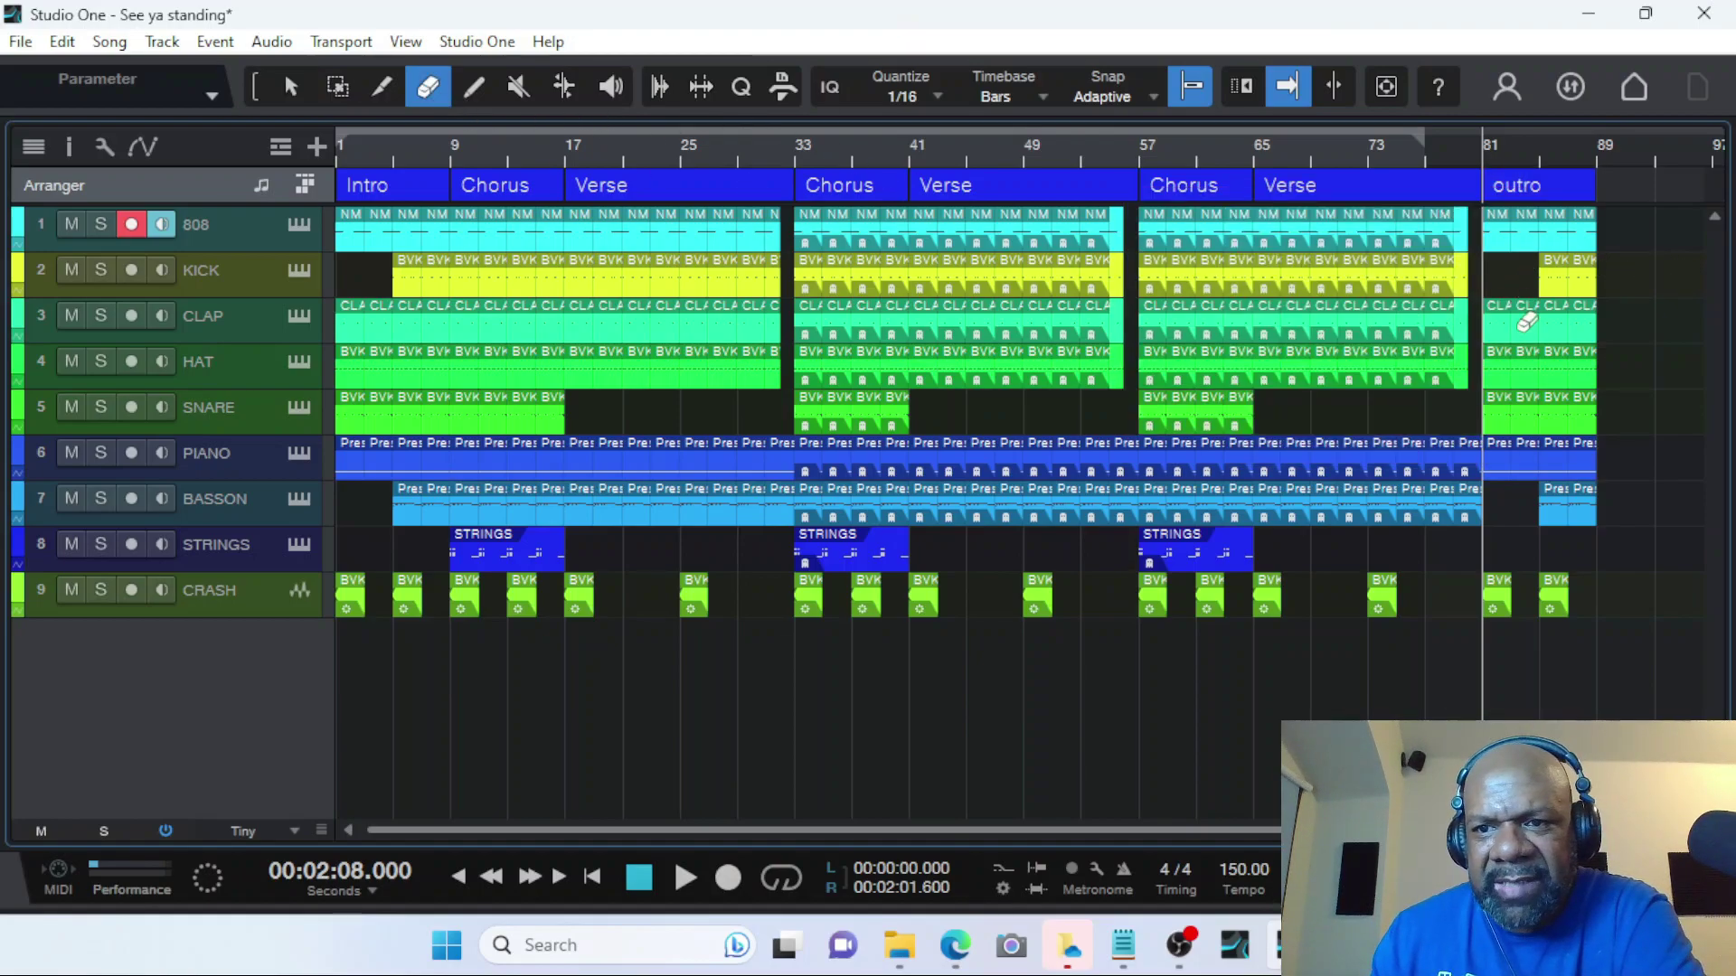
{"action": "left_click", "coordinate": [1582, 323]}
{"action": "left_click", "coordinate": [1516, 361]}
{"action": "left_click", "coordinate": [1555, 408]}
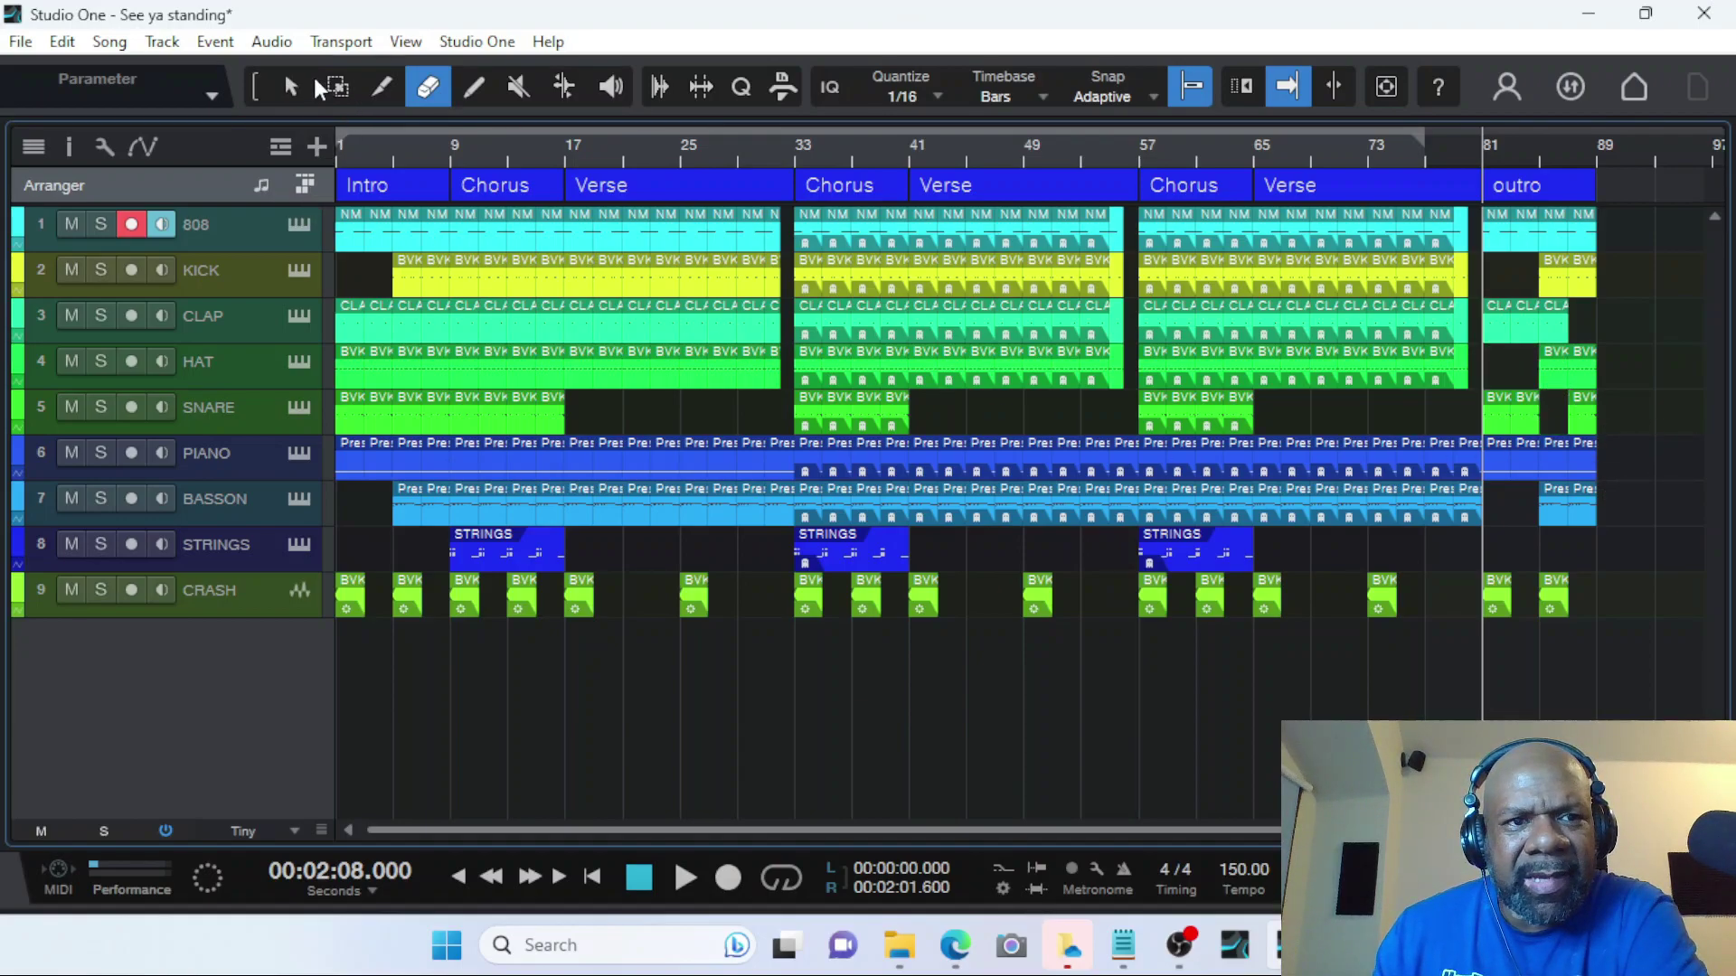
{"action": "left_click", "coordinate": [291, 87]}
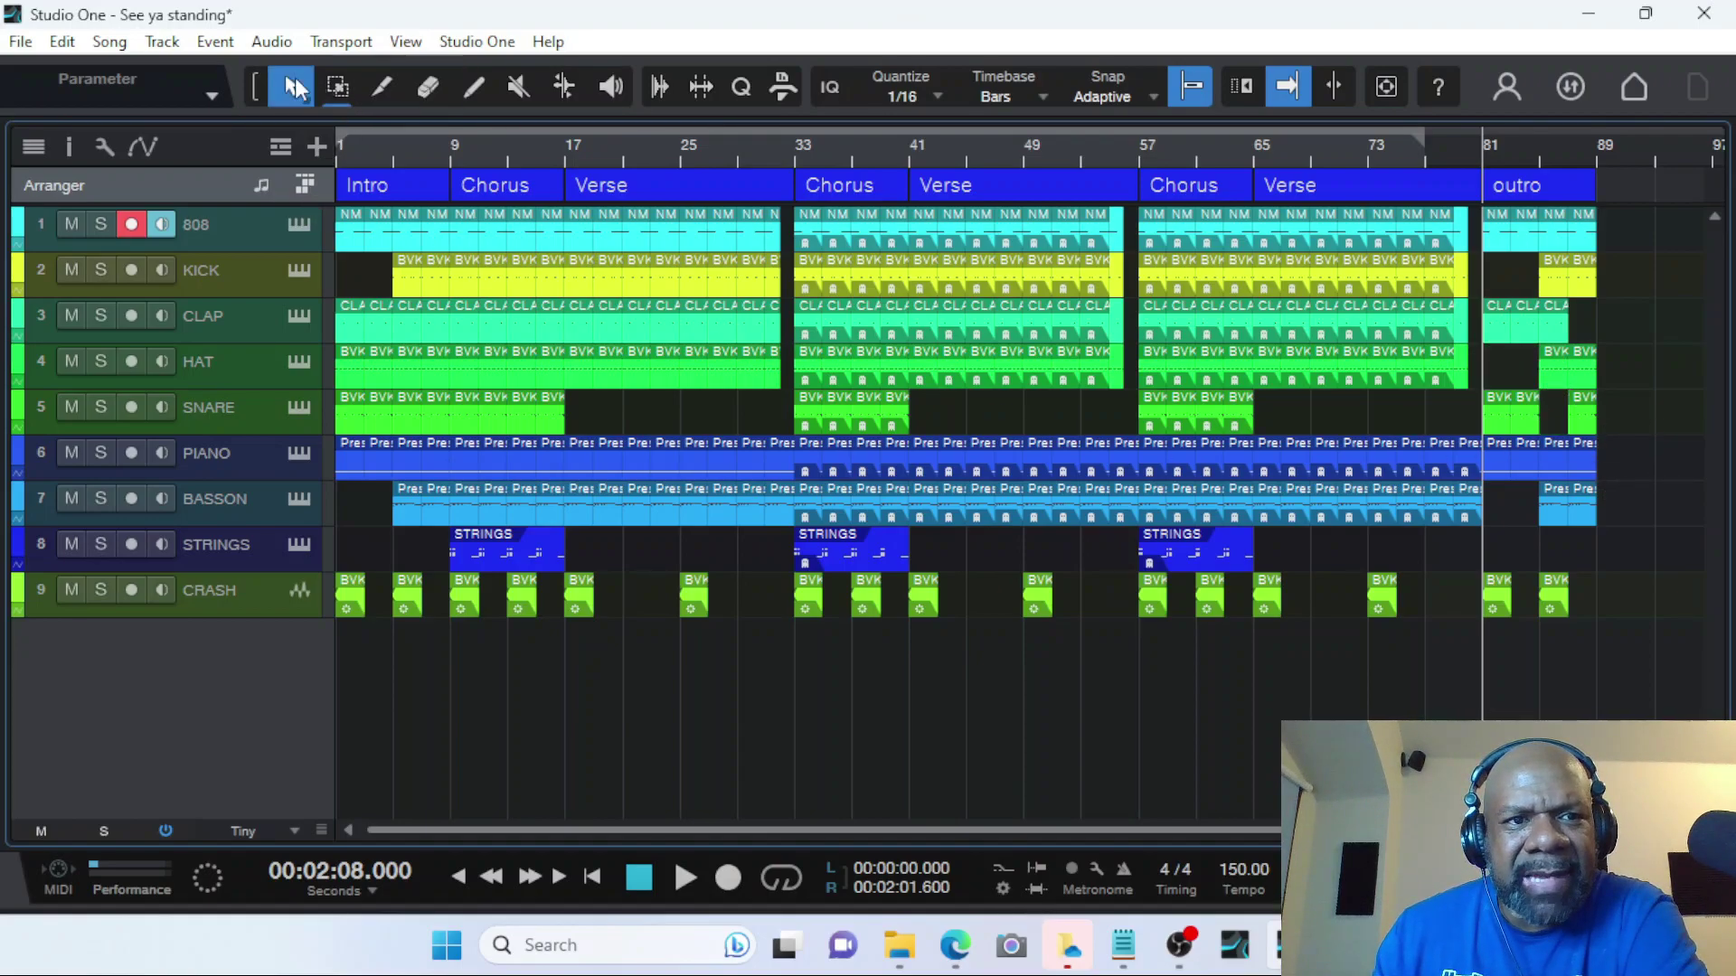
Move the outro to the song start and back after the last Verse, then try moving Intro to bar 1.
{"action": "left_click", "coordinate": [1528, 188]}
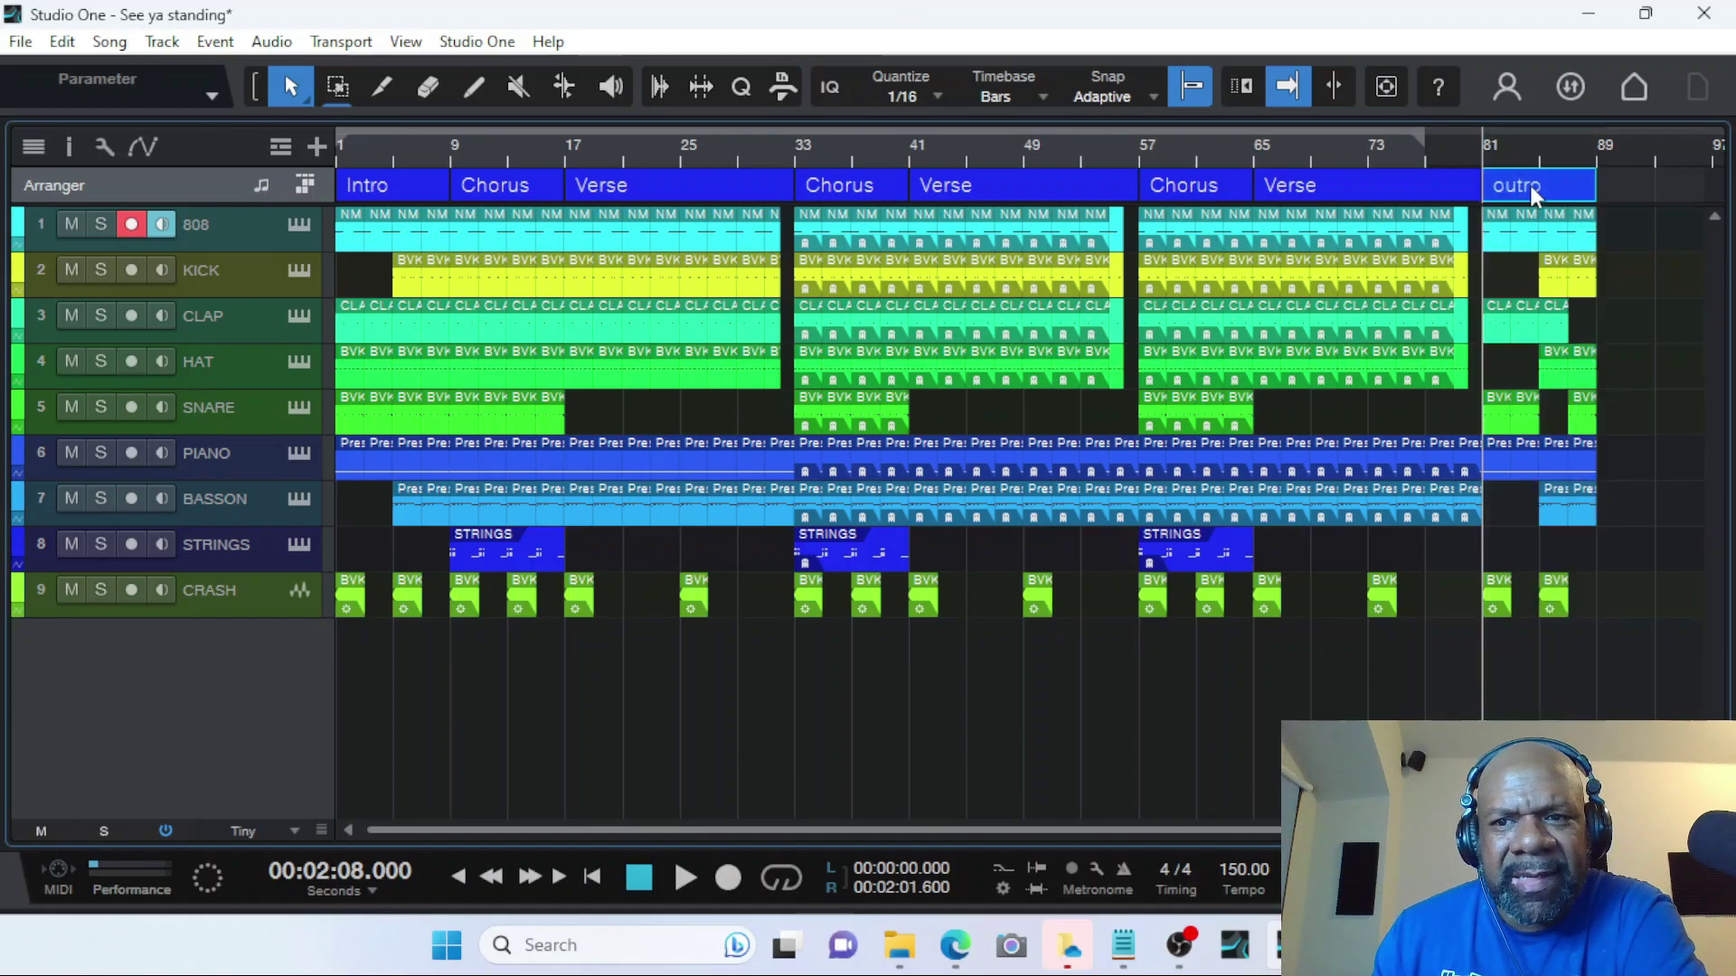
{"action": "left_click_drag", "start_coordinate": [1517, 182], "coordinate": [352, 186]}
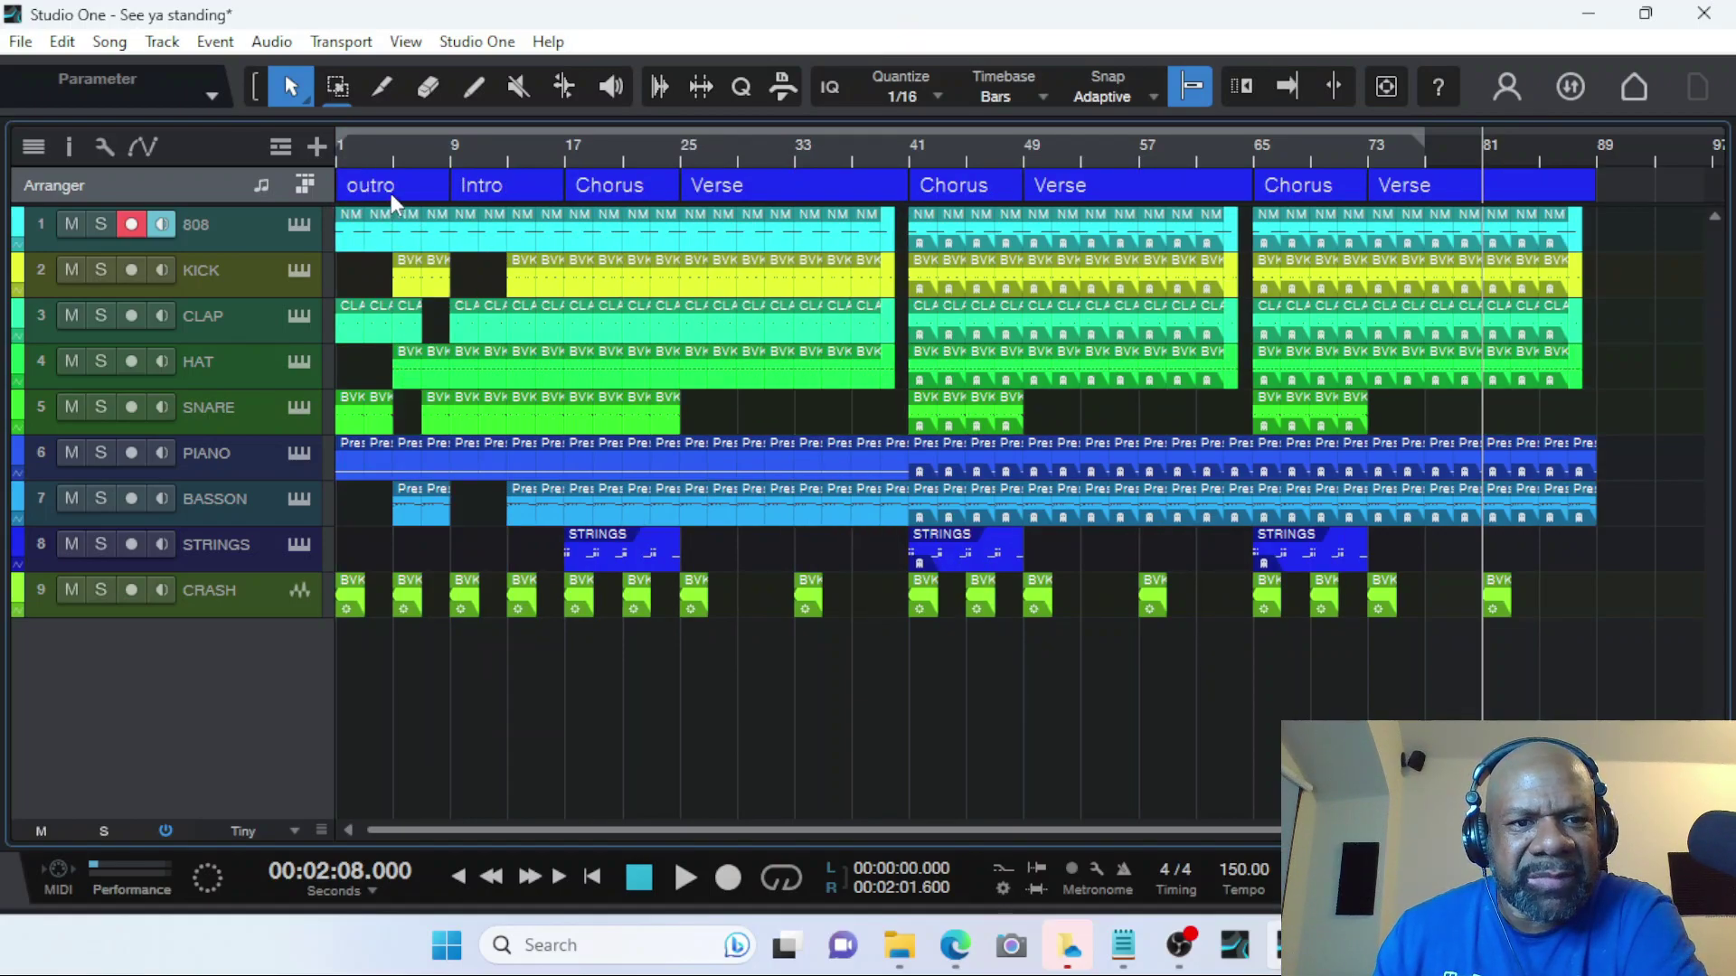
{"action": "left_click_drag", "start_coordinate": [380, 188], "coordinate": [1608, 186]}
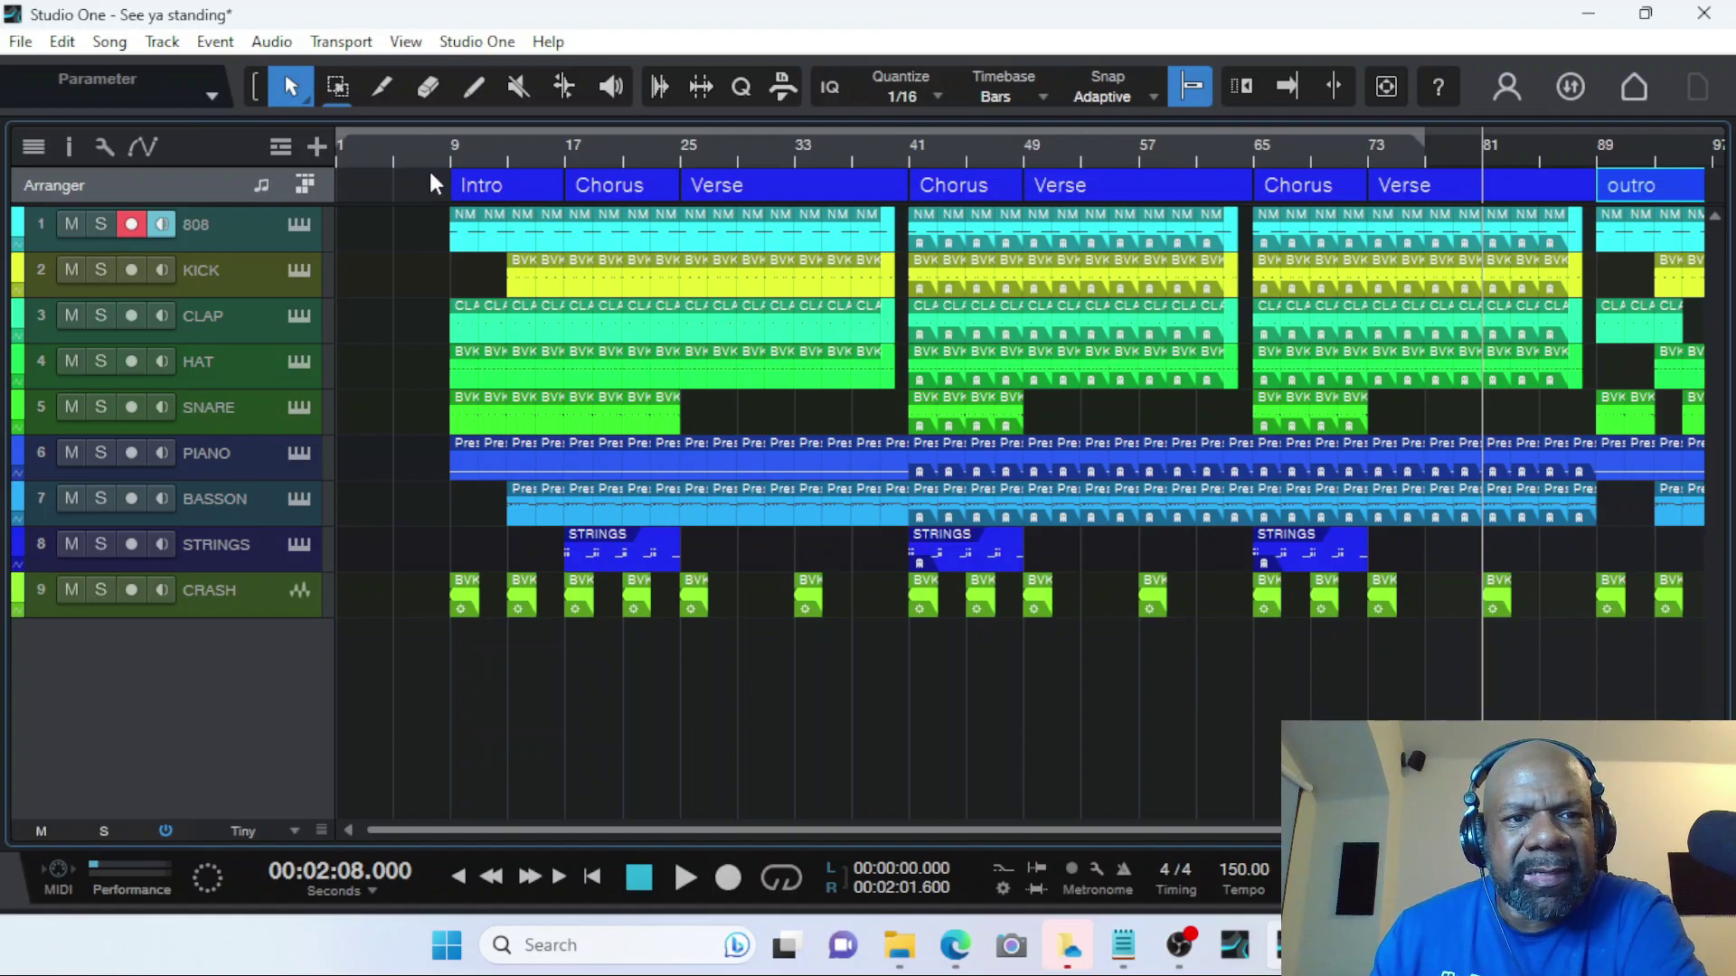
{"action": "mouse_move", "coordinate": [526, 197]}
{"action": "left_mouse_down"}
{"action": "mouse_move", "coordinate": [423, 193]}
{"action": "mouse_move", "coordinate": [519, 192]}
{"action": "left_mouse_up"}
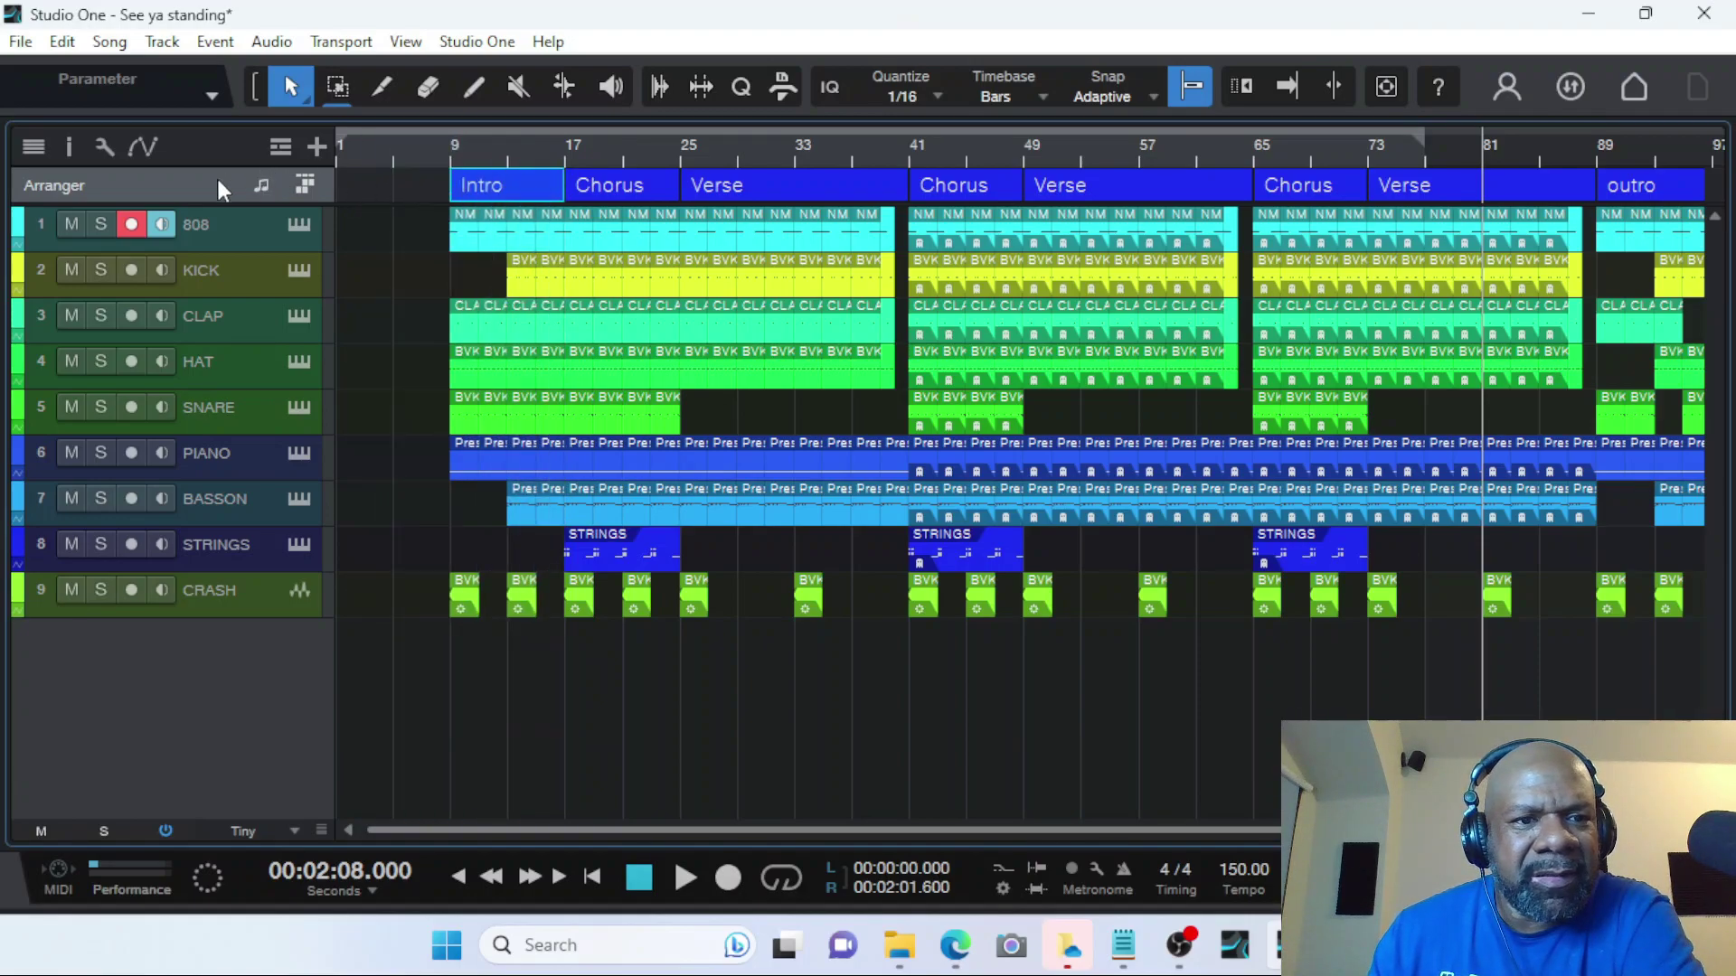
Select all events in the Intro section and shift the arrangement 8 bars earlier to bar 1.
{"action": "right_click", "coordinate": [476, 184]}
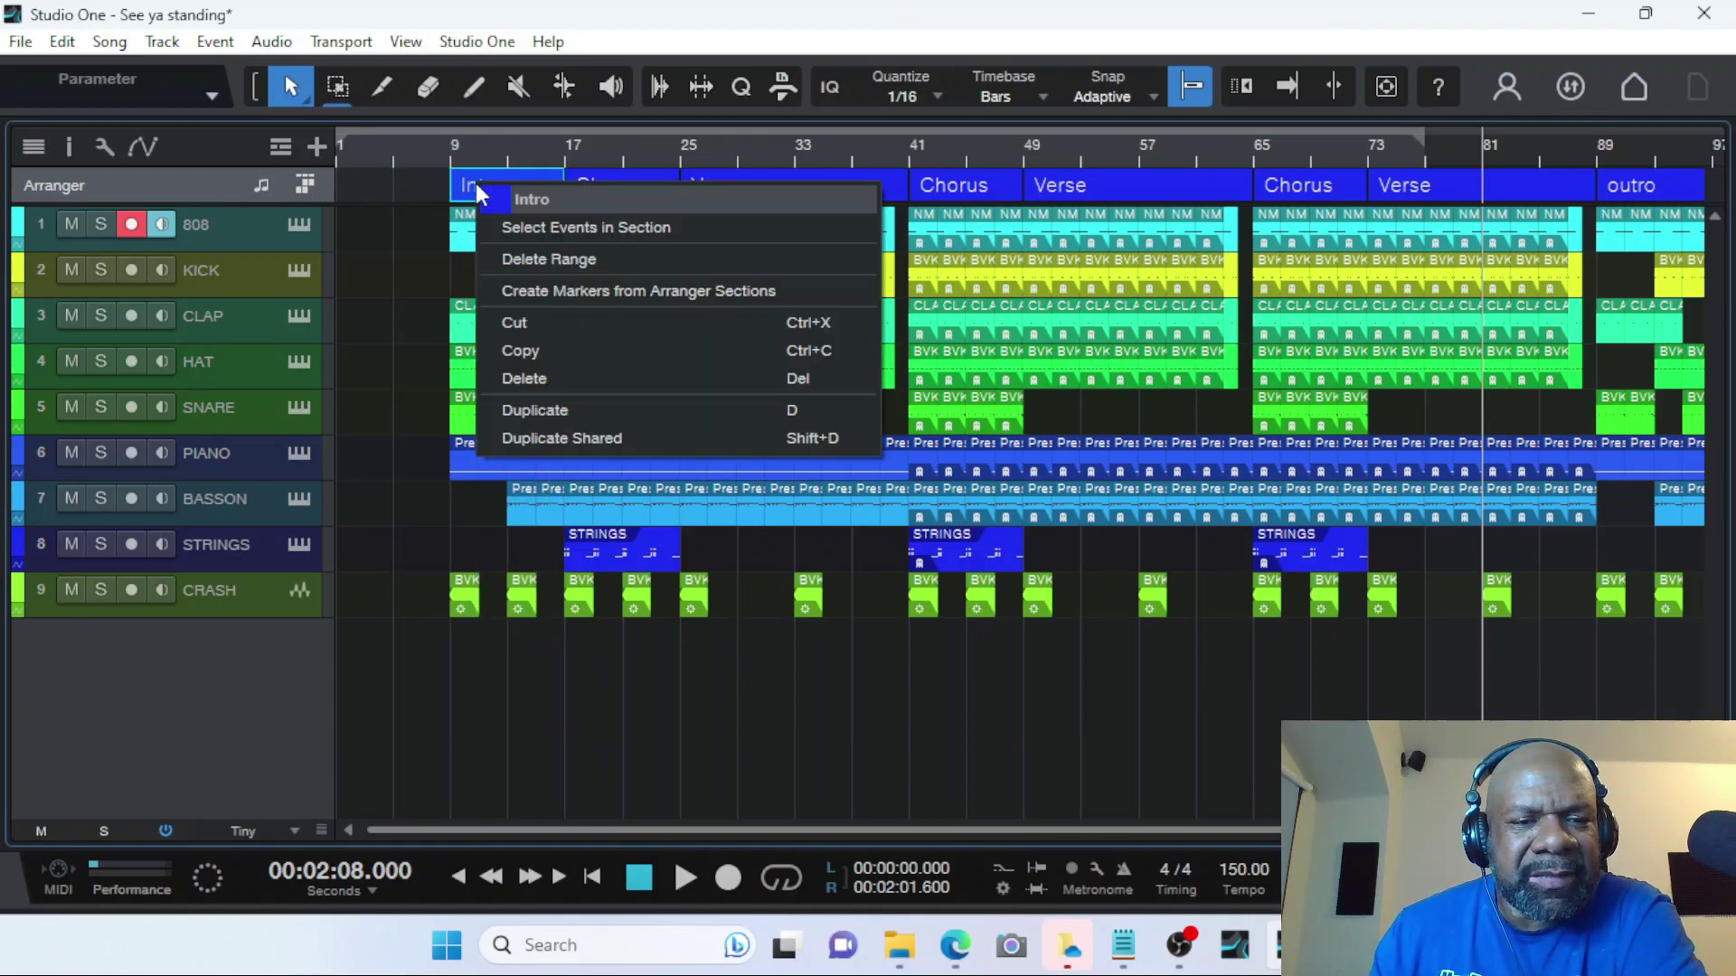
{"action": "left_click", "coordinate": [534, 229]}
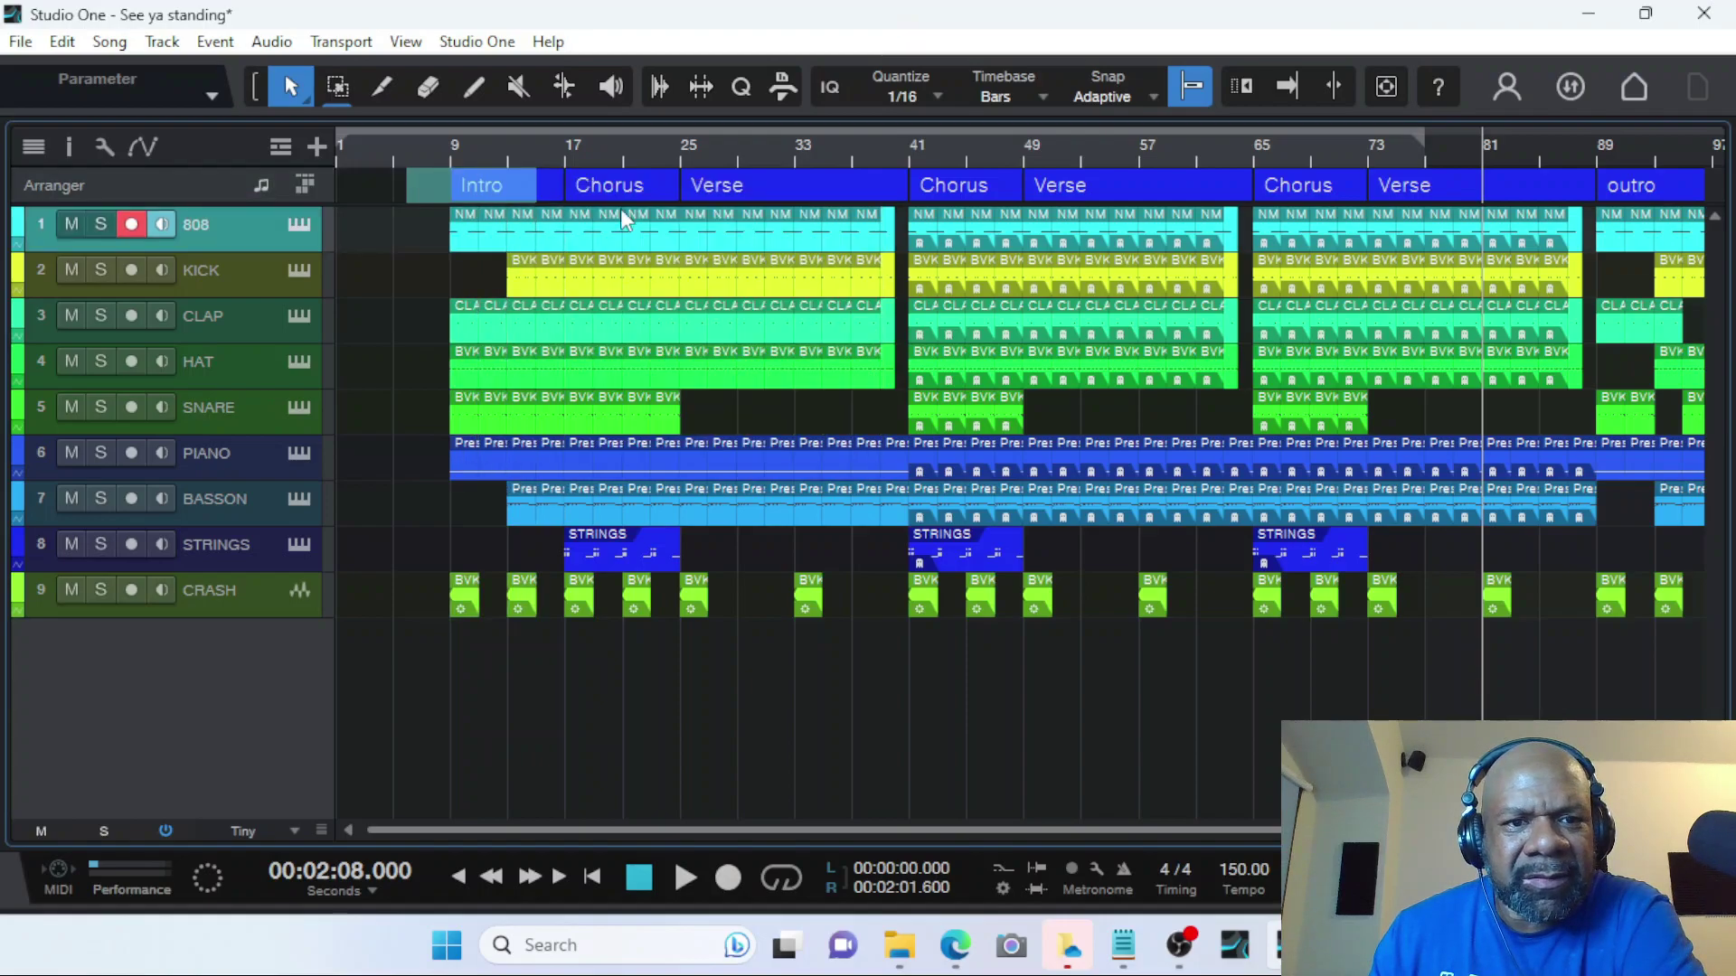
{"action": "scroll", "coordinate": [995, 407], "scroll_direction": "right", "scroll_amount": 3}
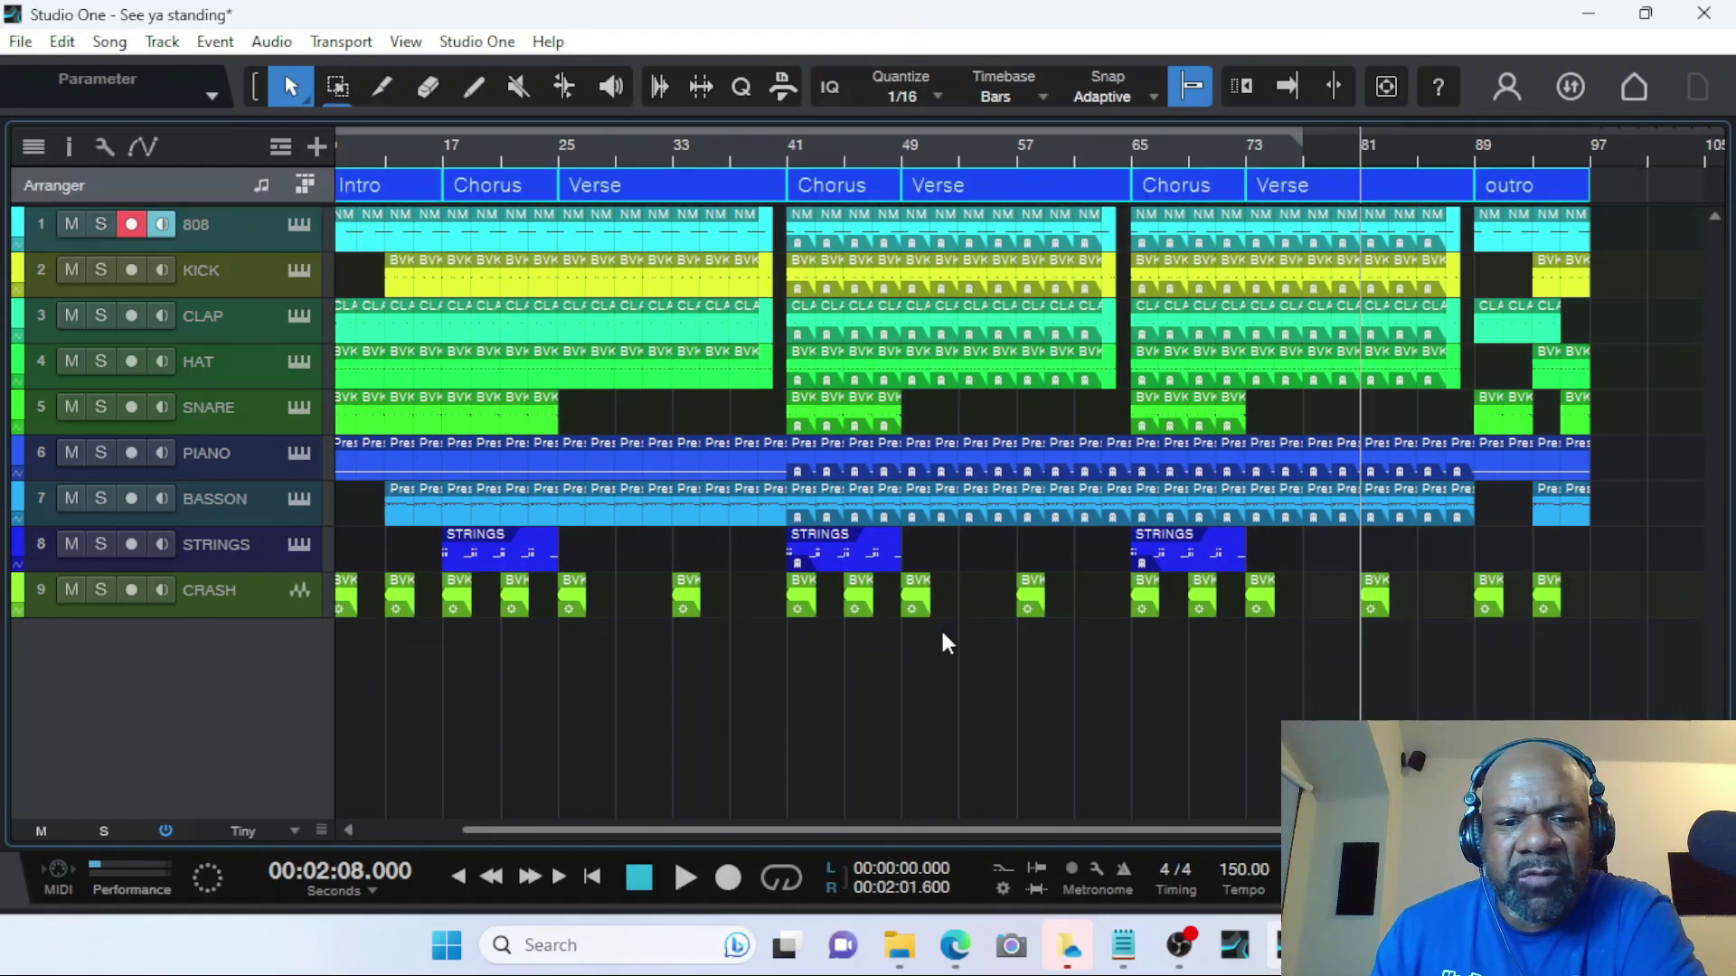
{"action": "left_click_drag", "start_coordinate": [565, 828], "coordinate": [417, 830]}
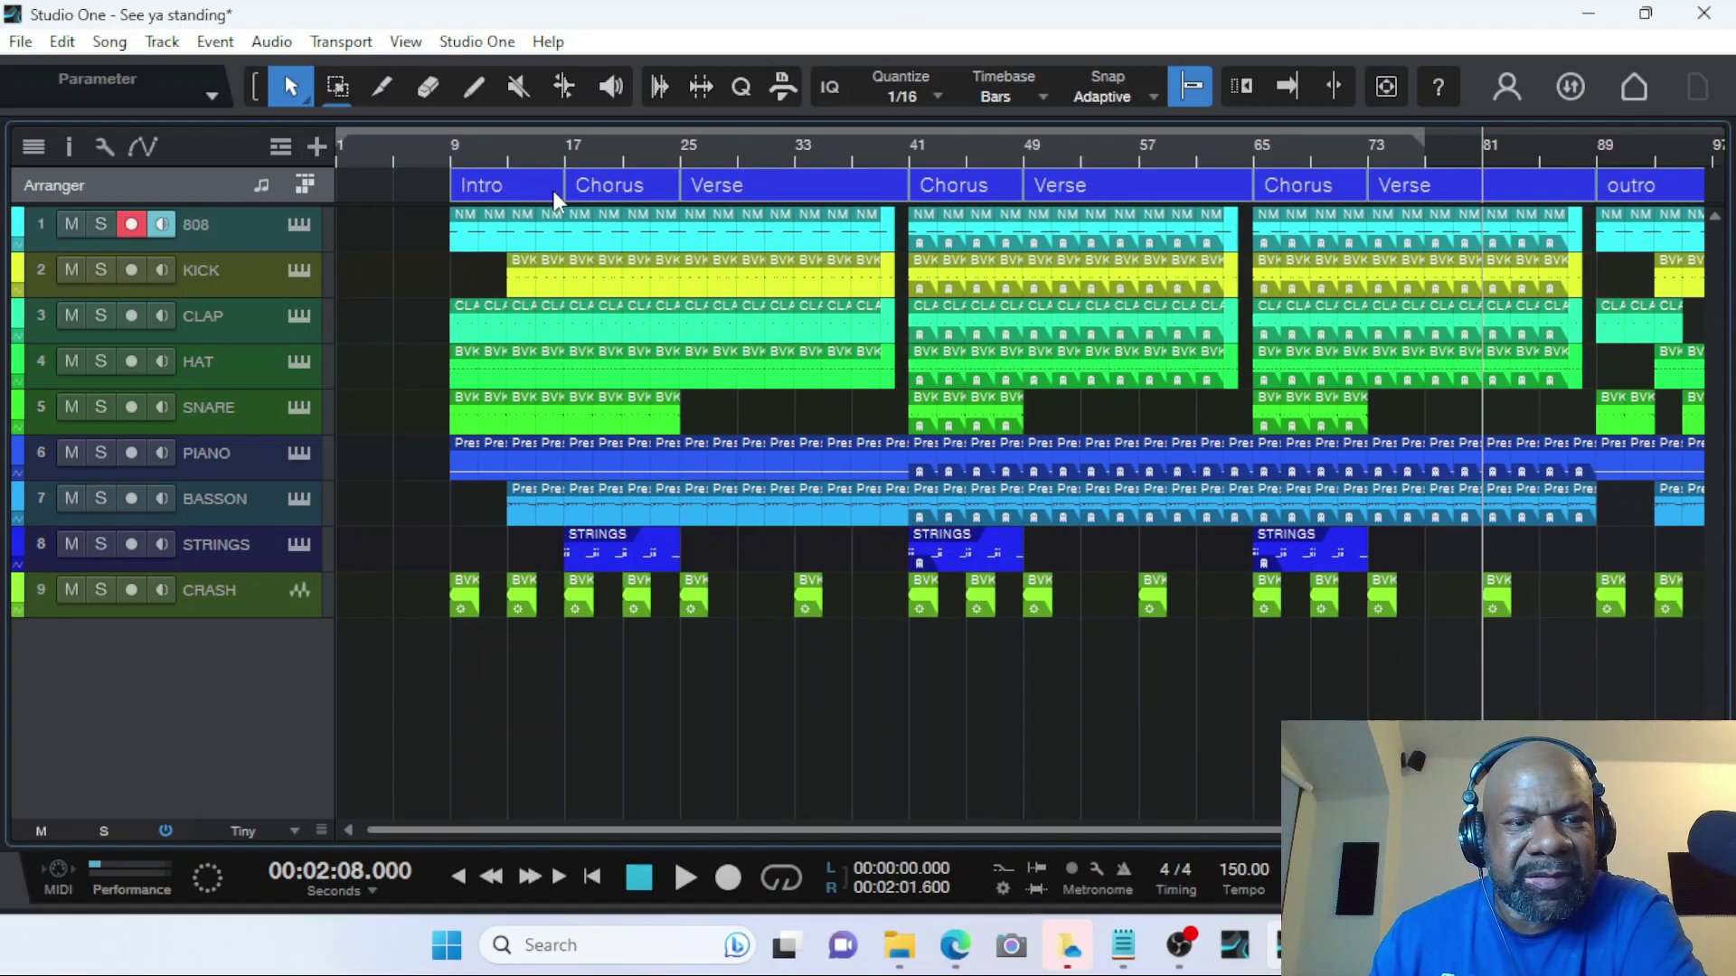
{"action": "left_click_drag", "start_coordinate": [529, 185], "coordinate": [363, 177]}
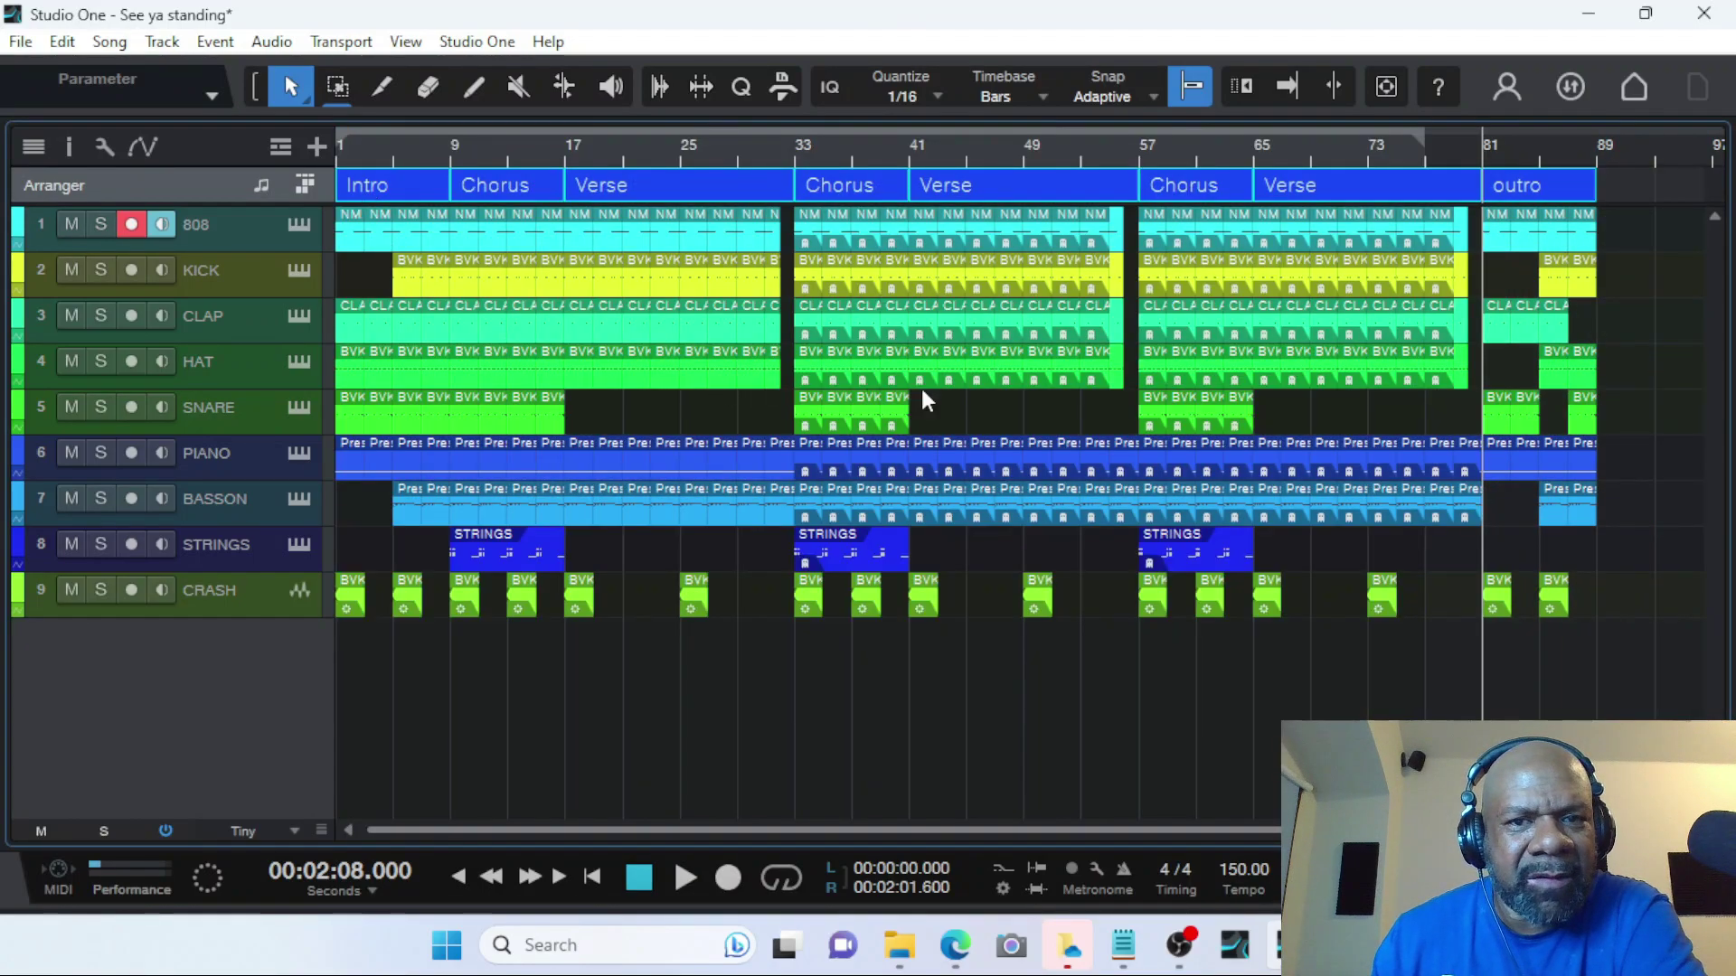
{"action": "left_click", "coordinate": [1665, 282]}
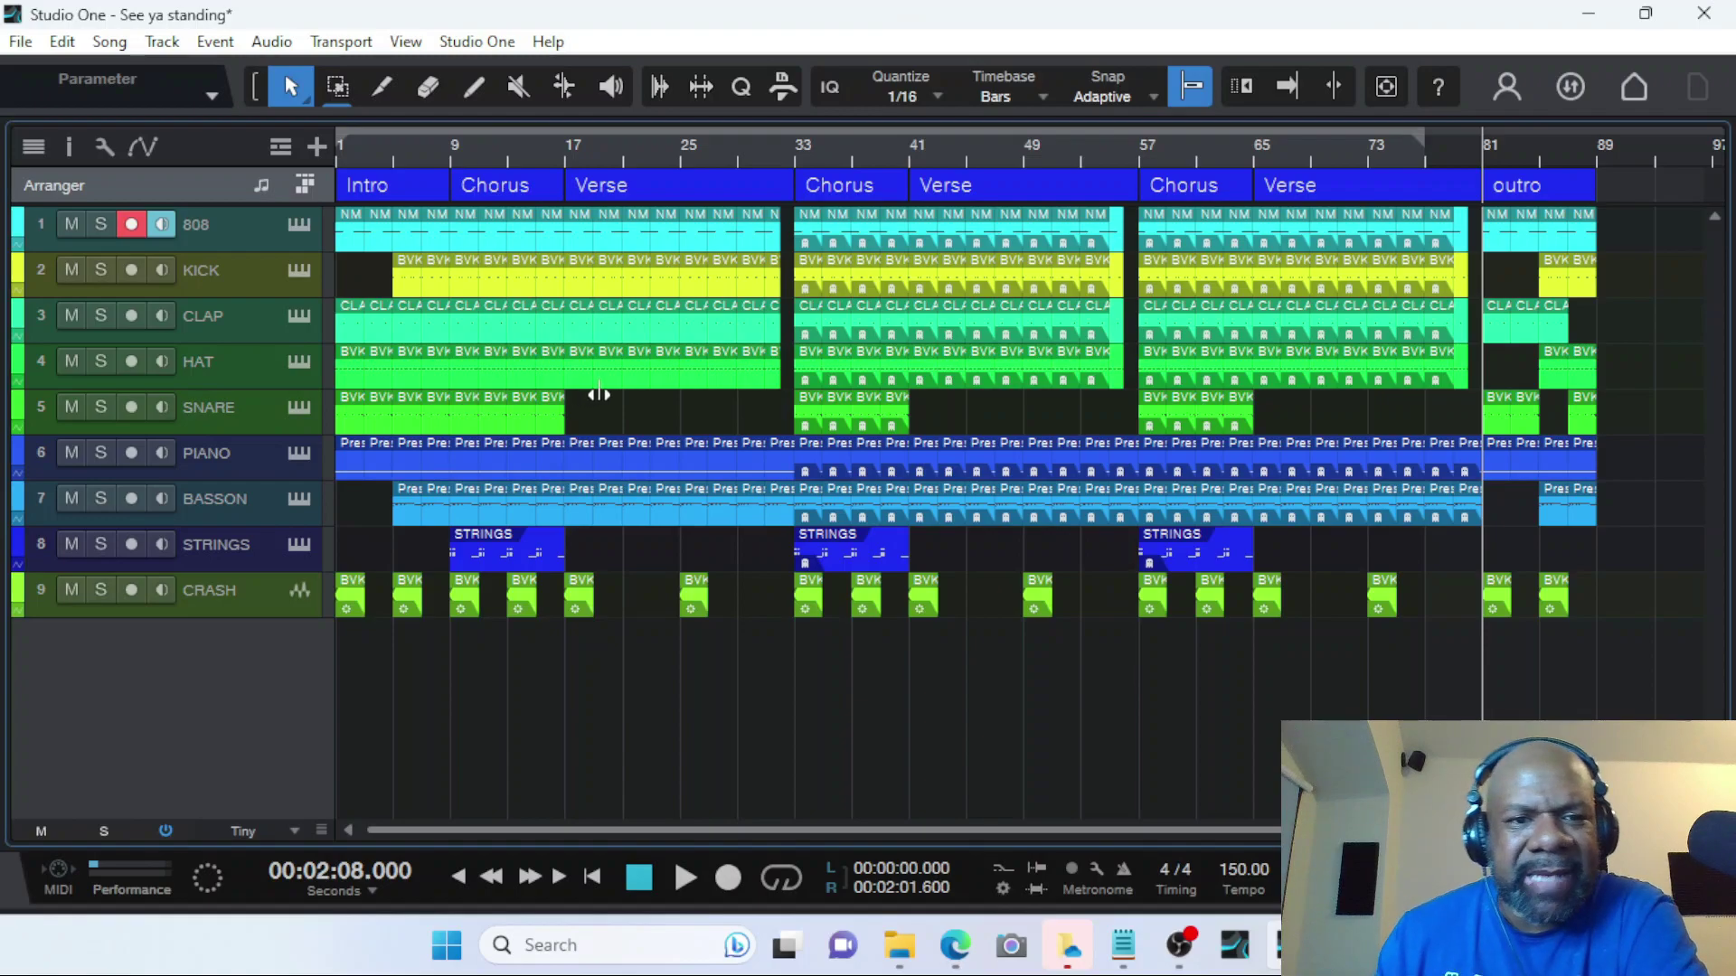
Move track focus to the CLAP track and select the first Verse section.
{"action": "key", "text": "Down"}
{"action": "key", "text": "Down"}
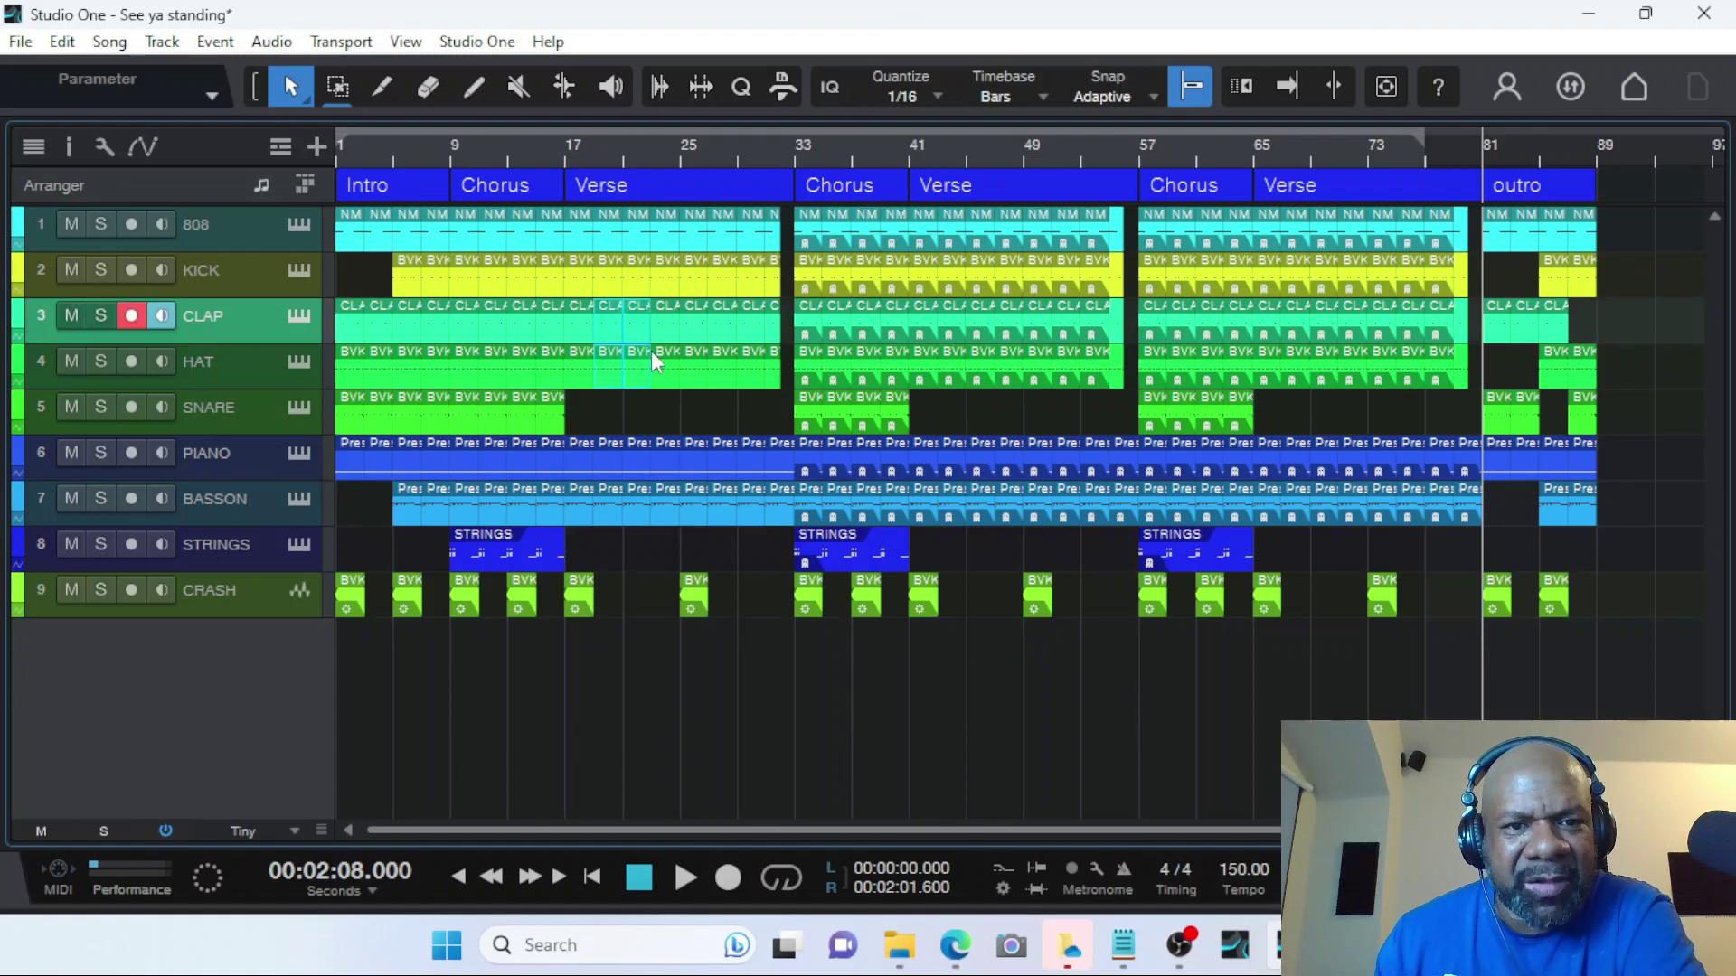
{"action": "left_click", "coordinate": [686, 182]}
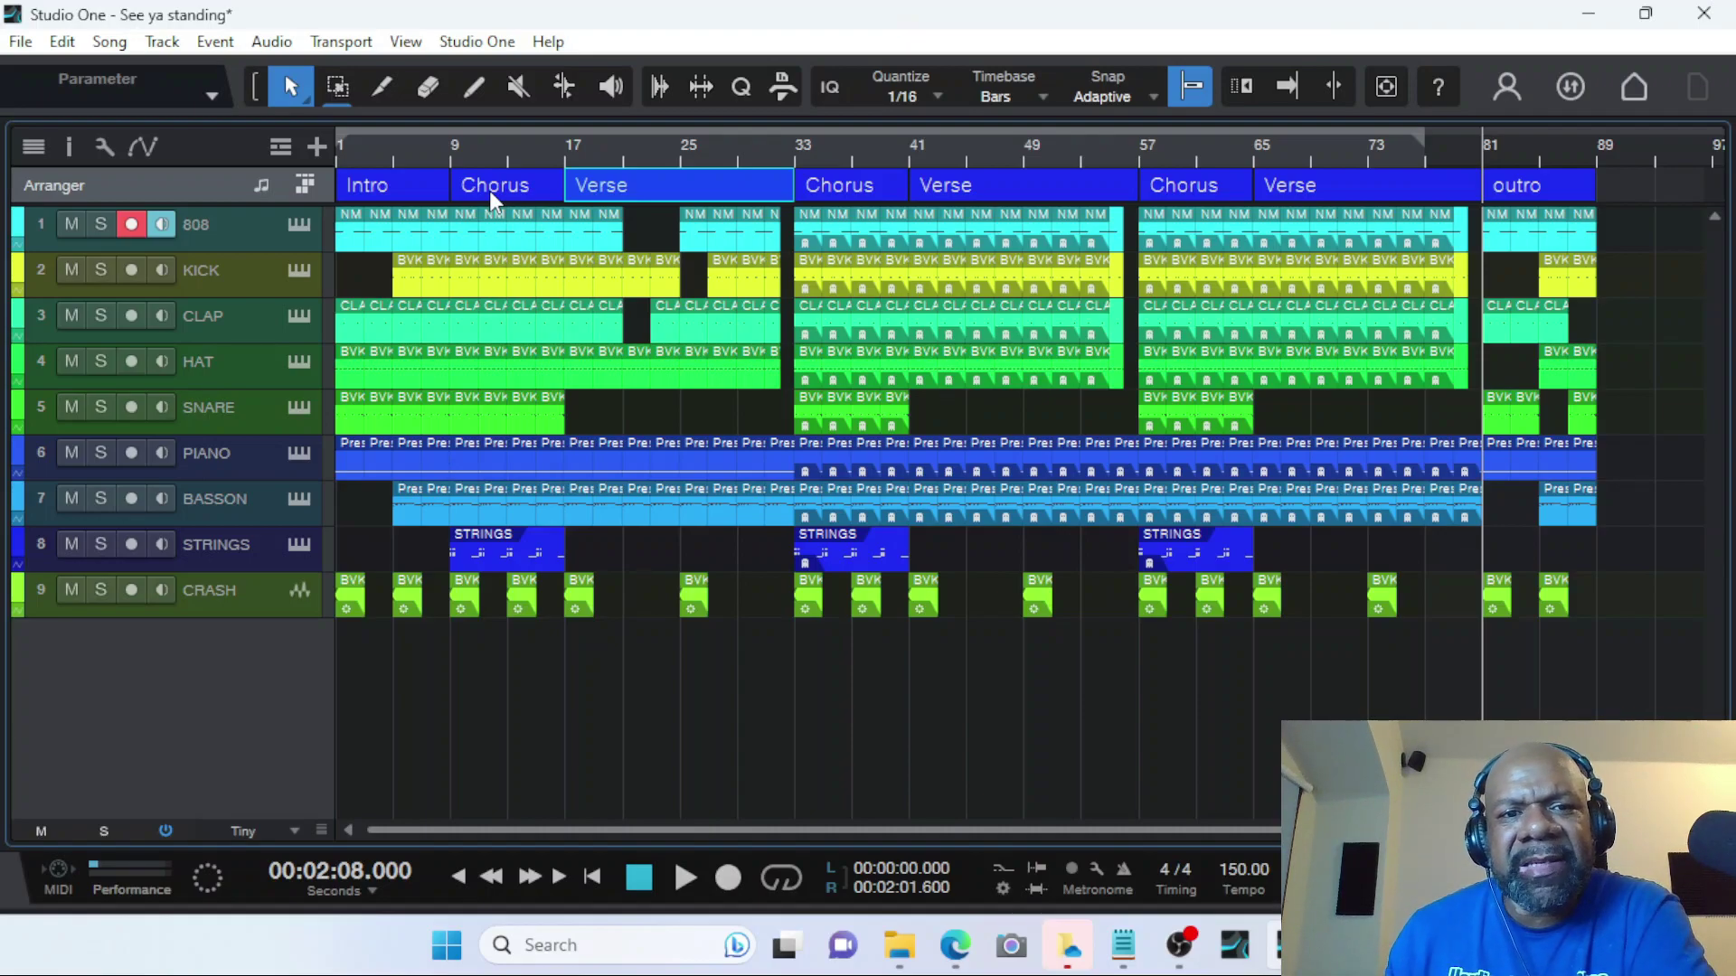
{"action": "left_click", "coordinate": [676, 183]}
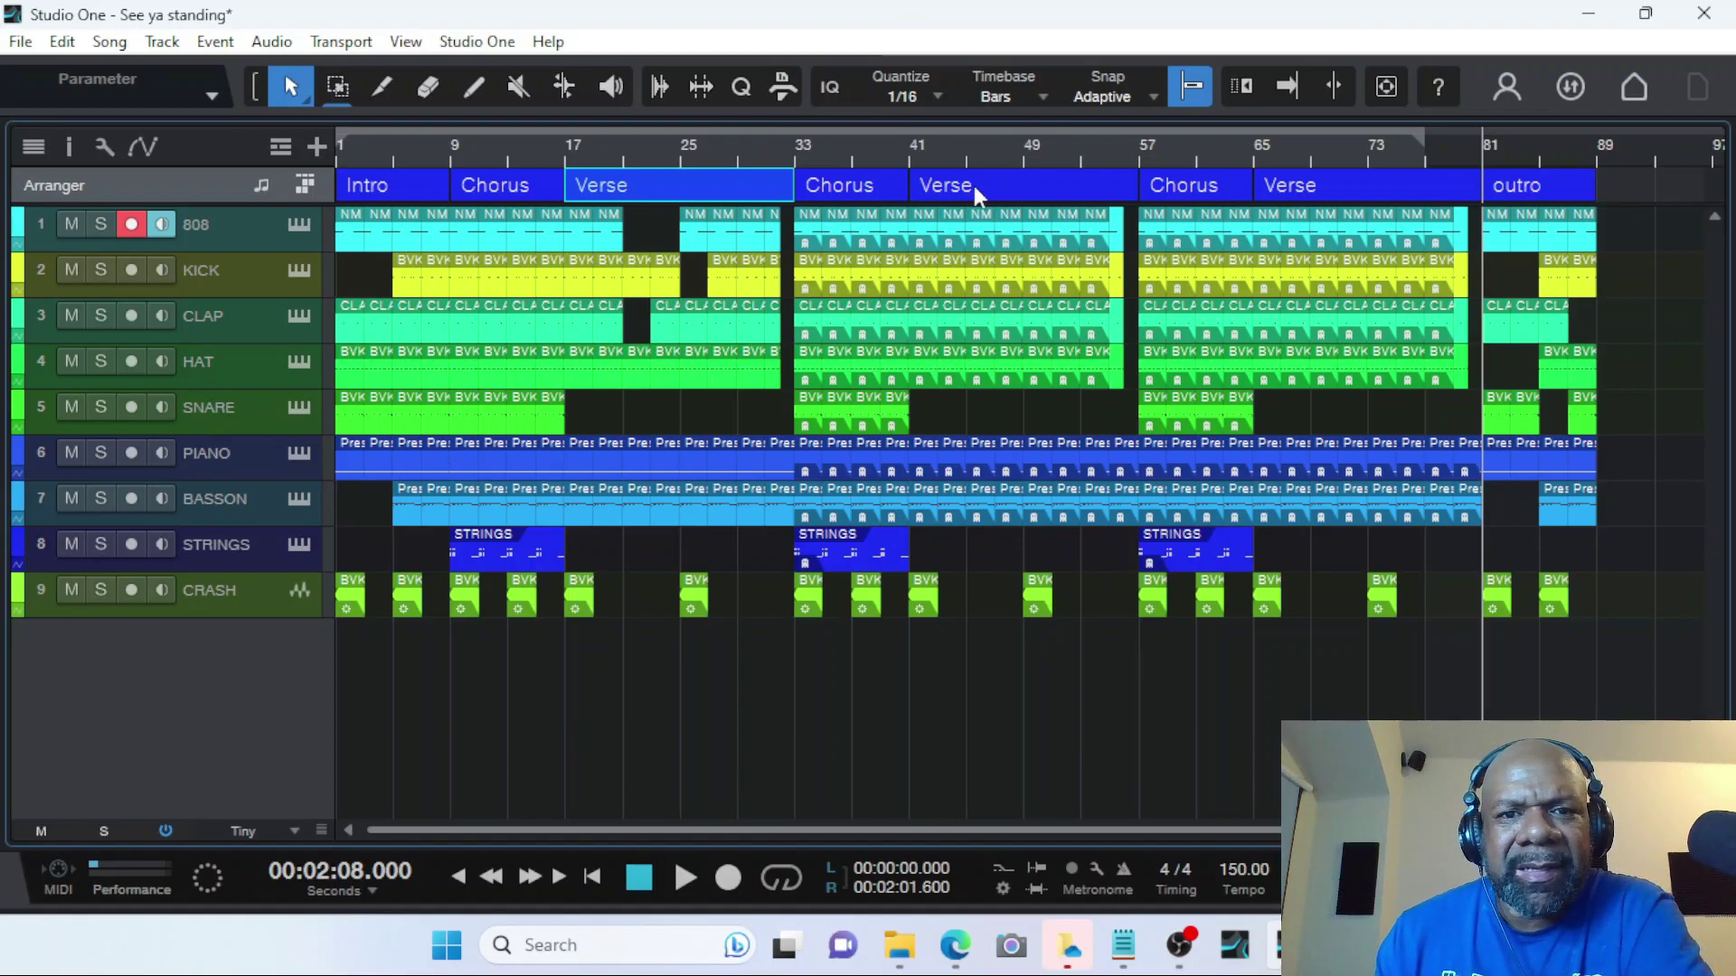
{"action": "left_click", "coordinate": [882, 156]}
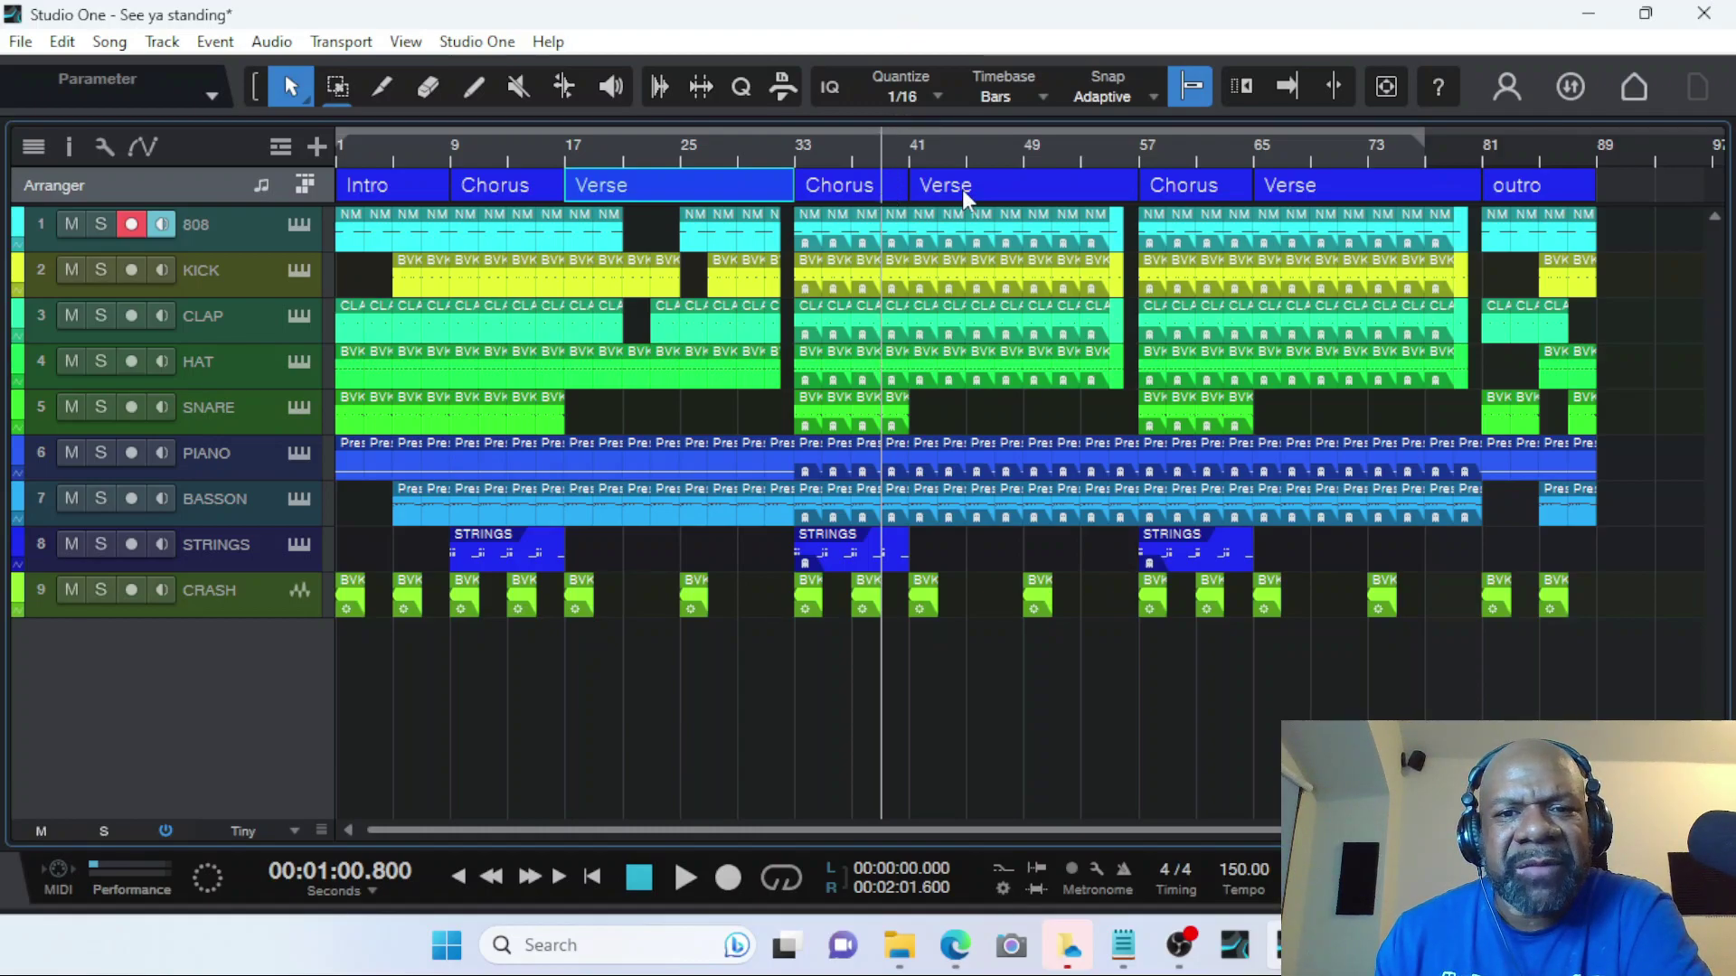
{"action": "left_click", "coordinate": [537, 150]}
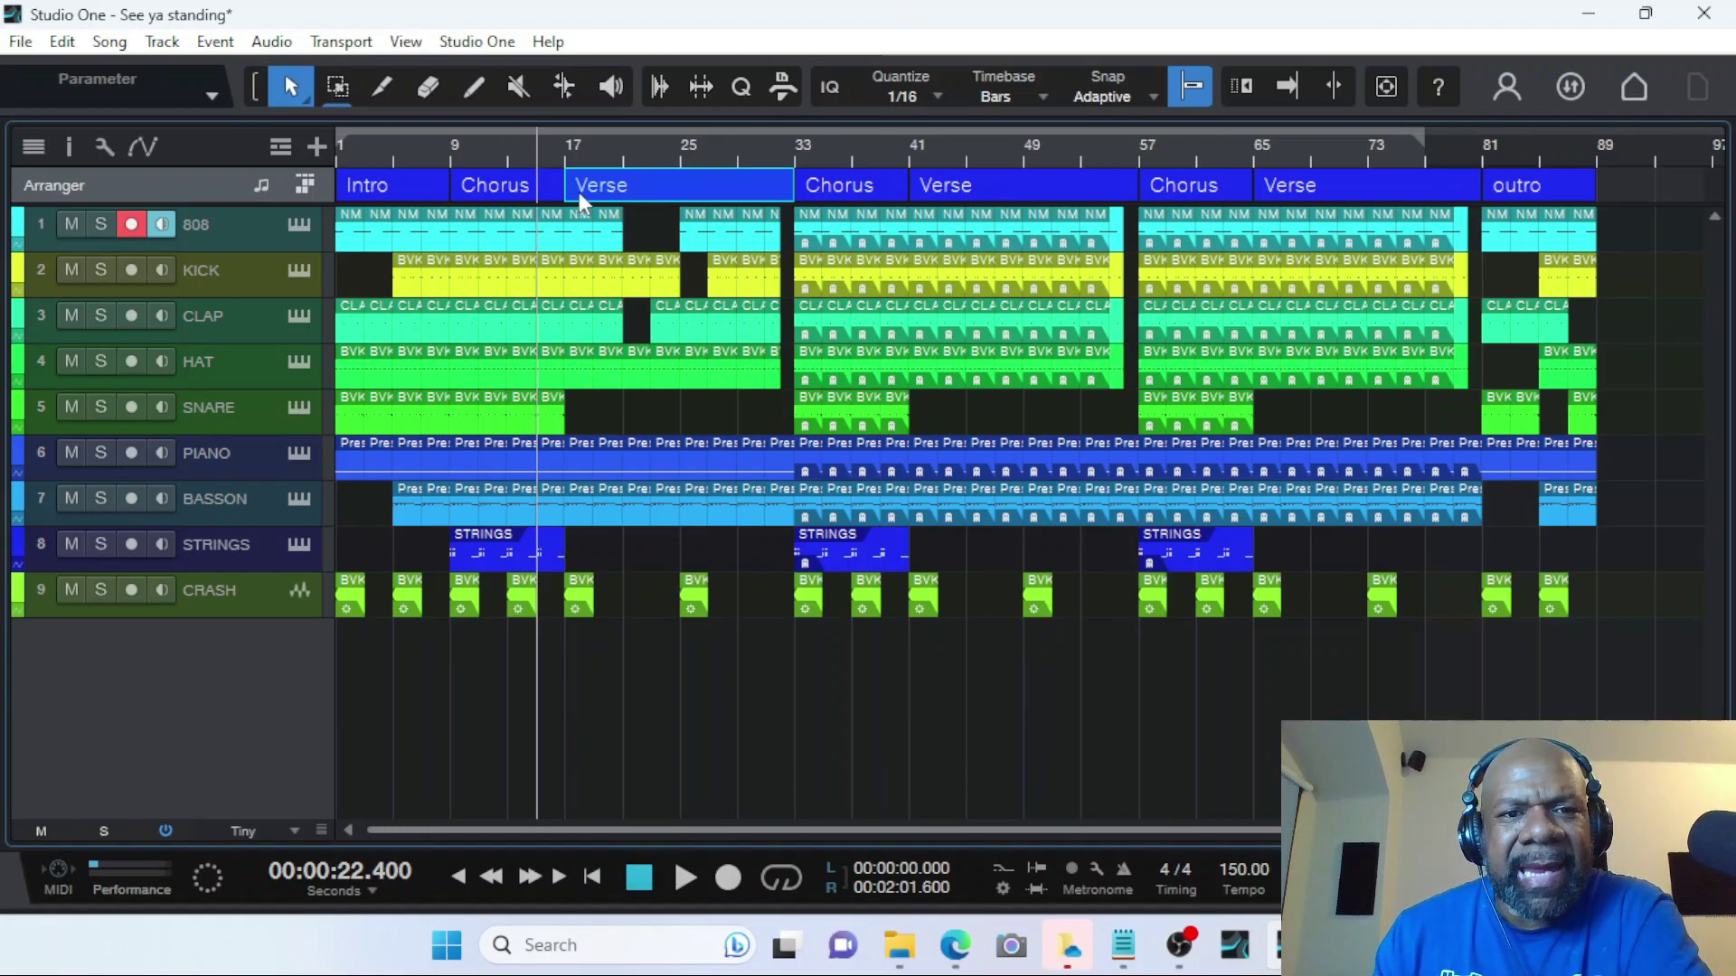